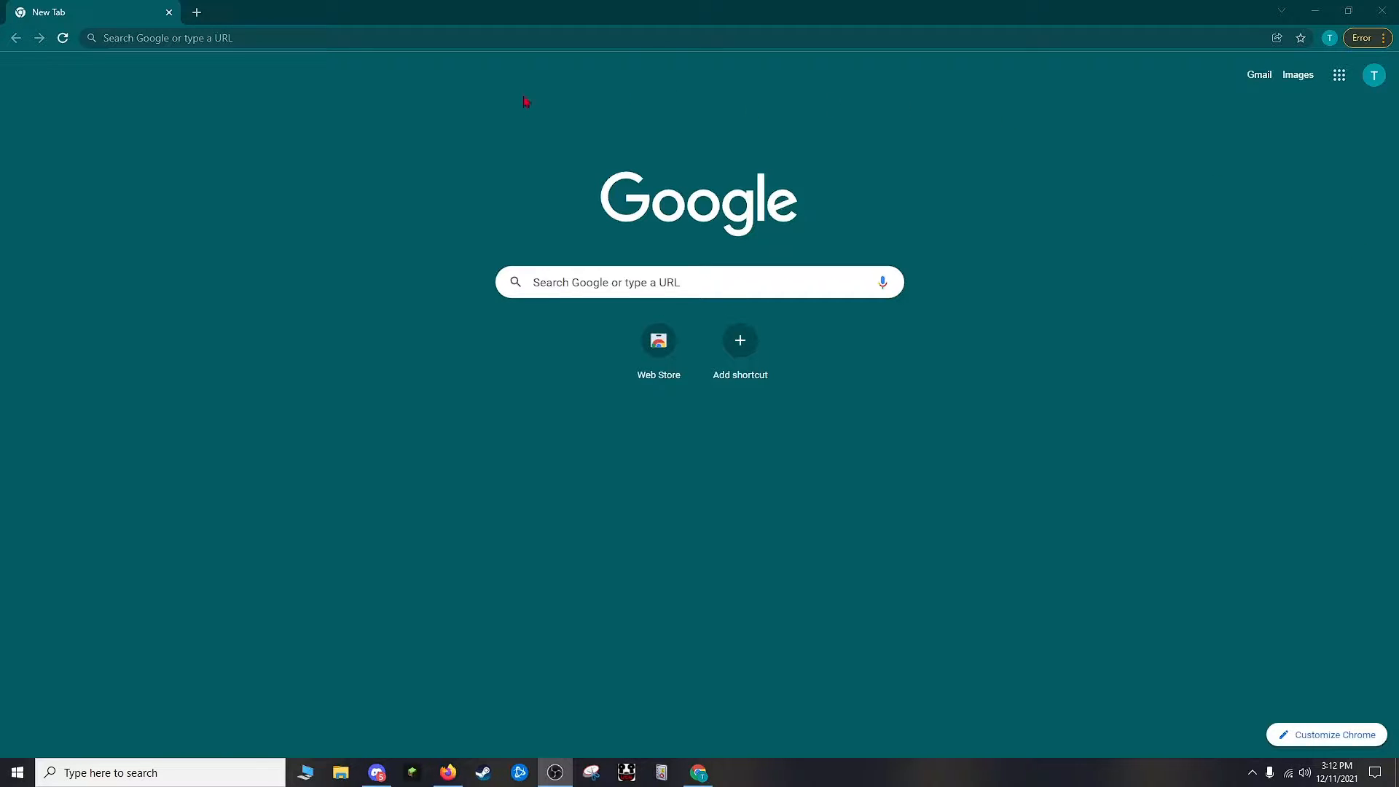
- Open the YouTube website in the current browser tab
left_click(502, 39)
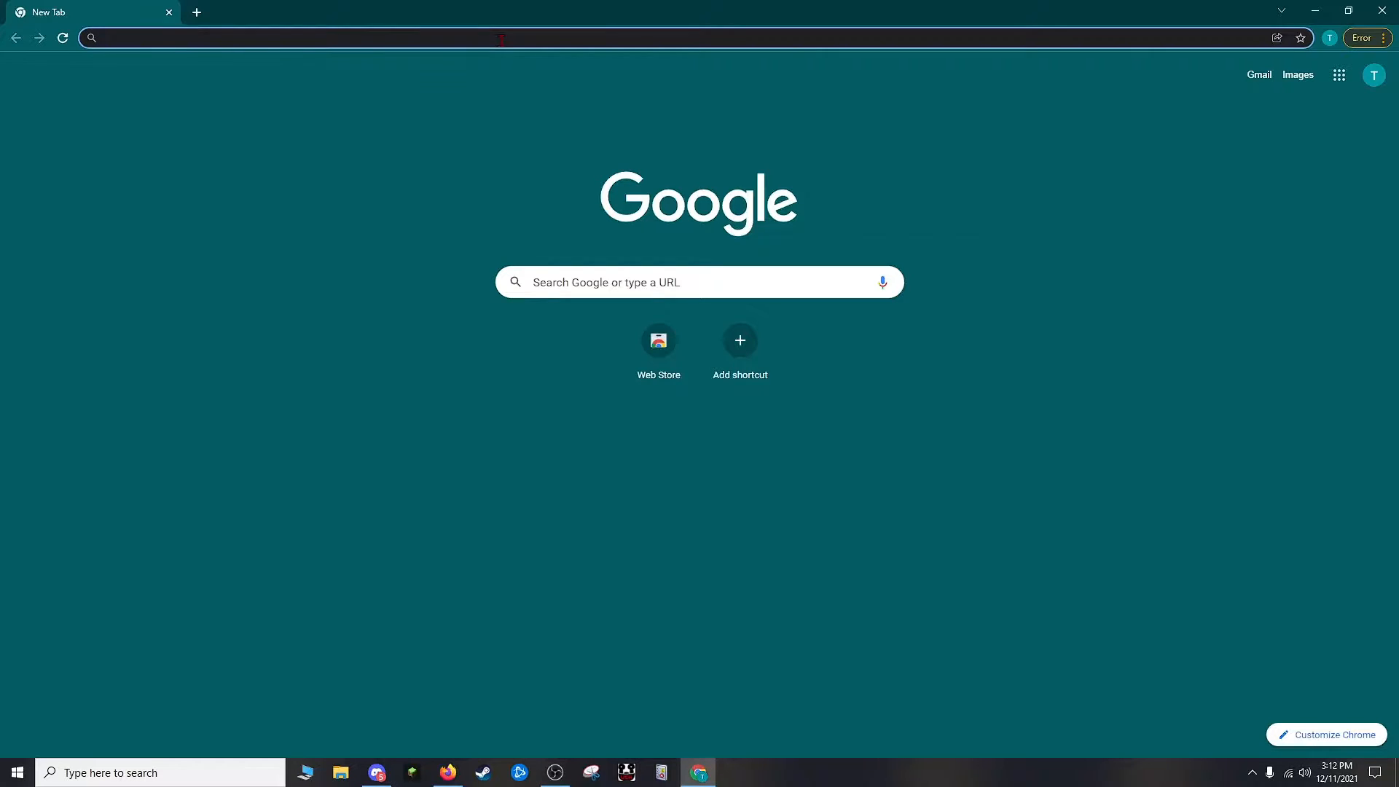
type("youtube.com")
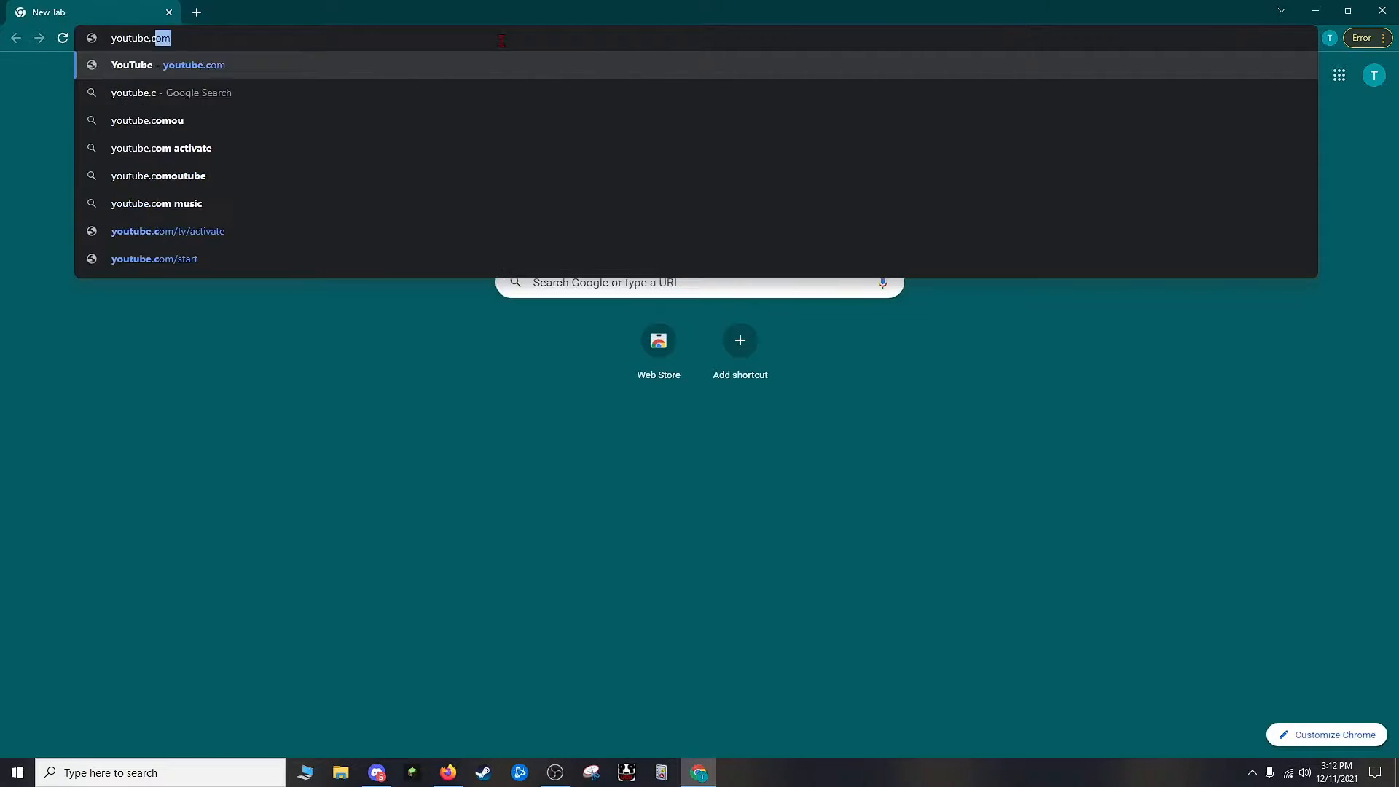
key("Return")
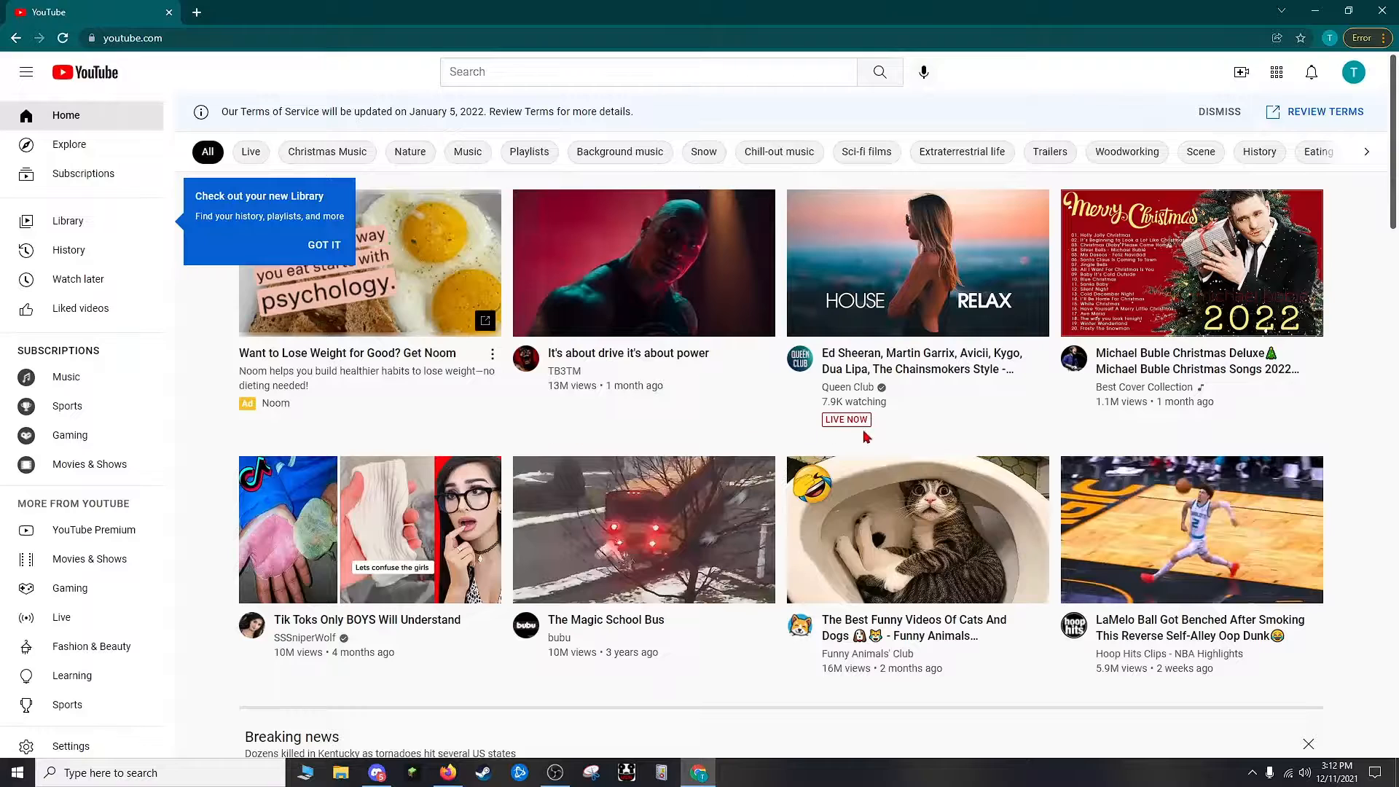
- Block YouTube's notification request and dismiss the Terms of Service update notice
left_click(1354, 71)
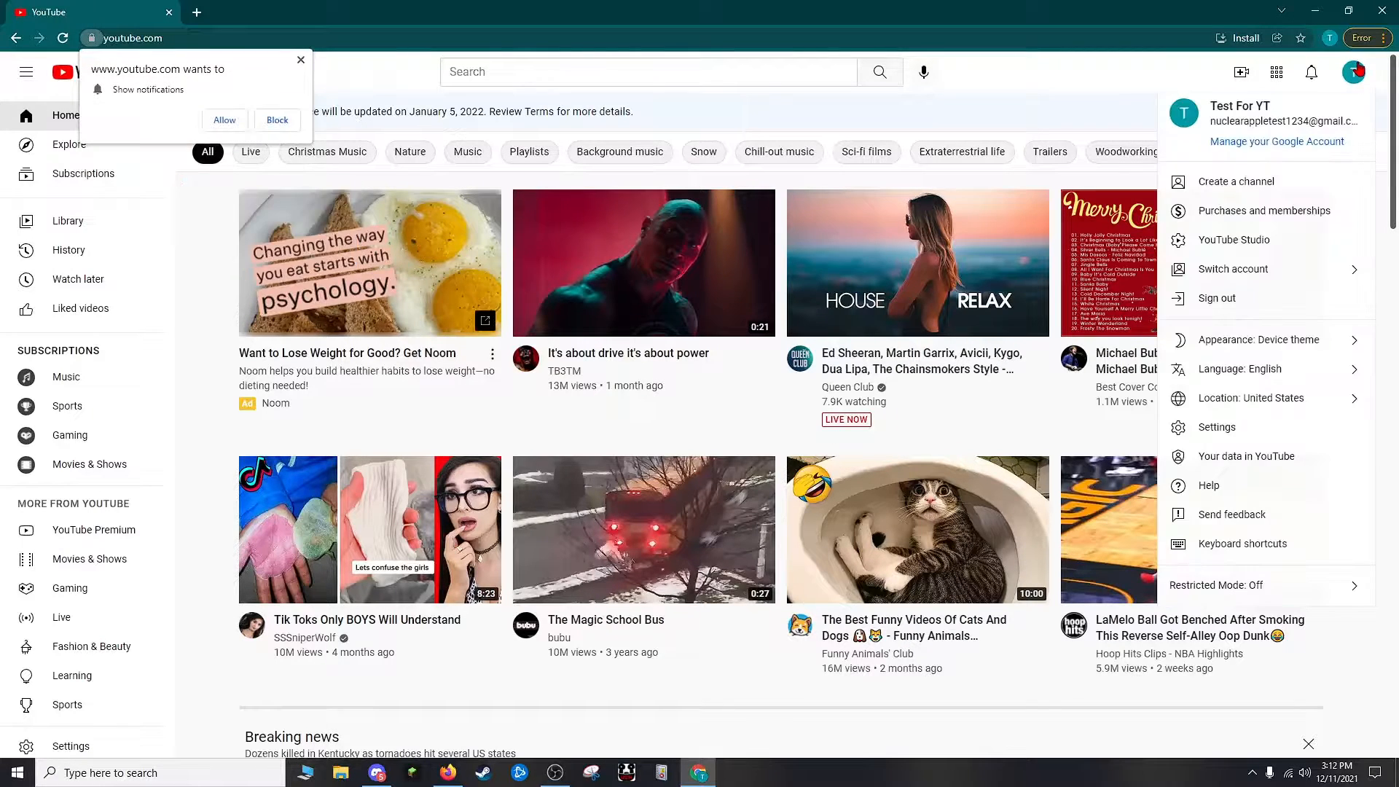
left_click(1347, 91)
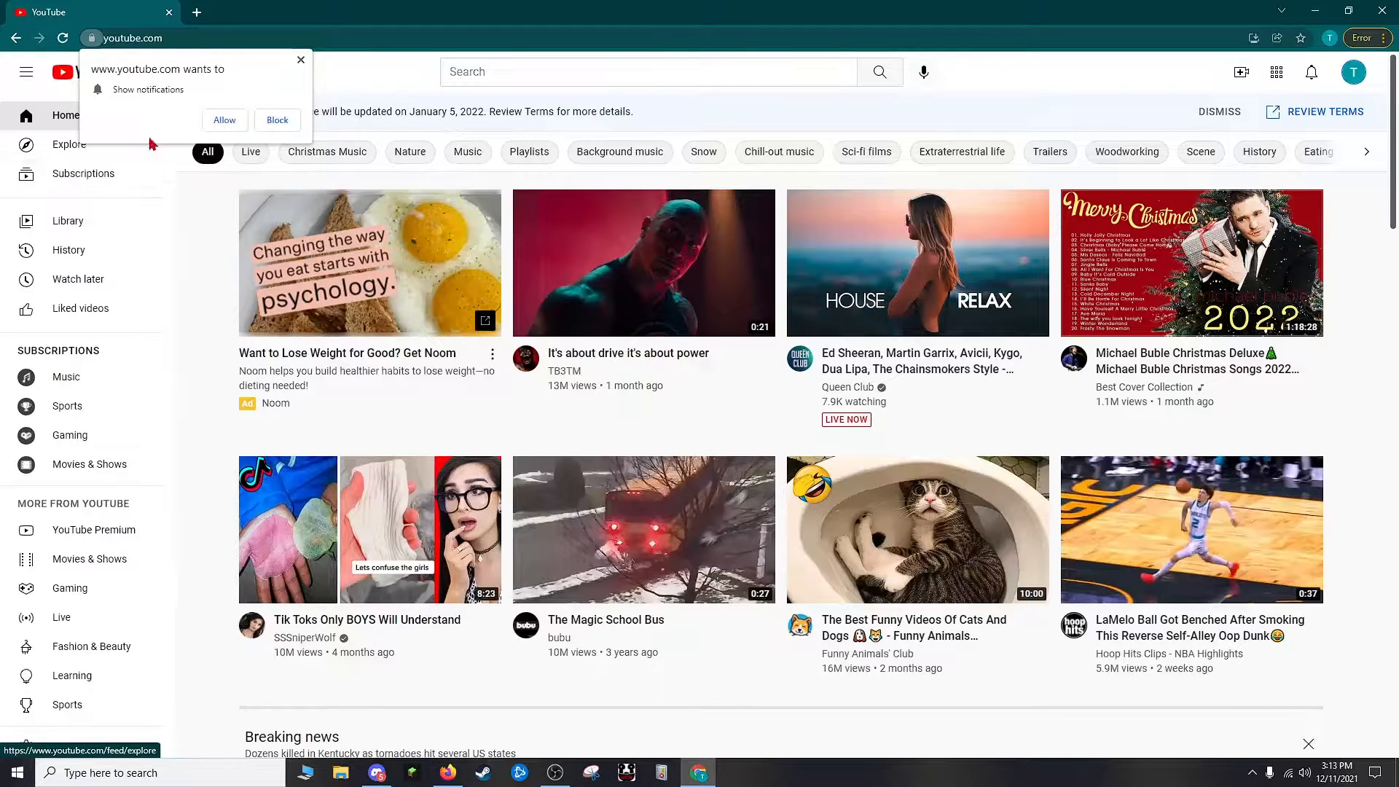
left_click(280, 128)
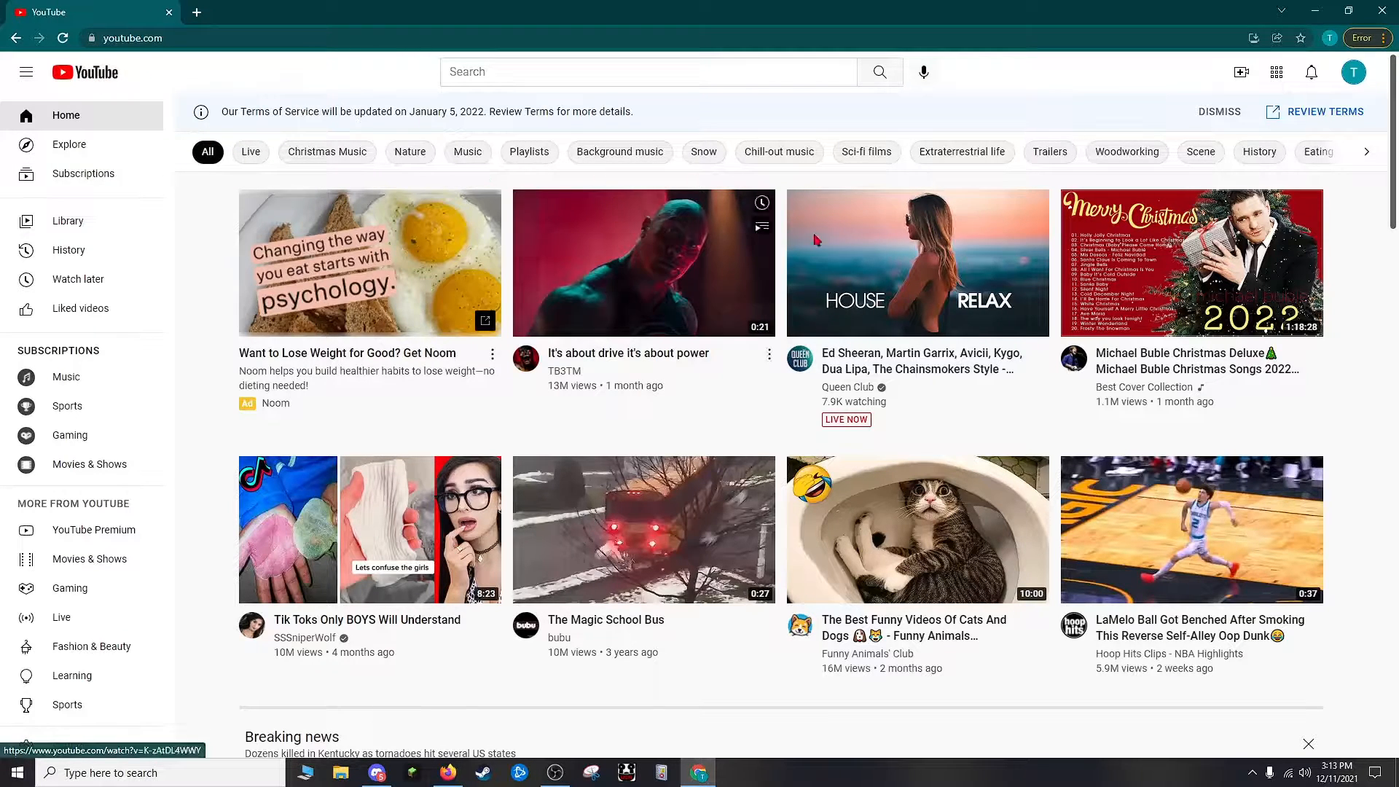
left_click(1221, 112)
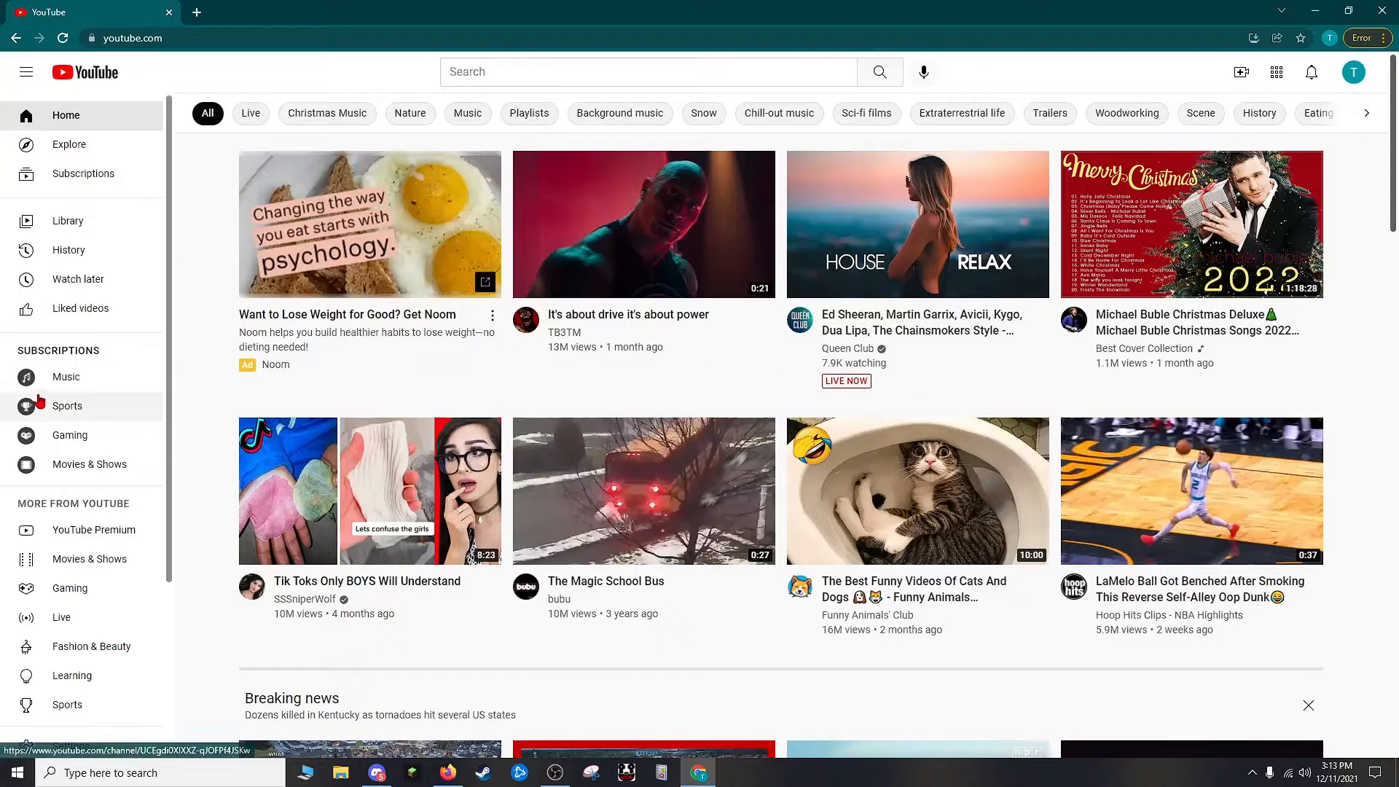
- Switch YouTube's appearance to the Dark theme
left_click(1353, 72)
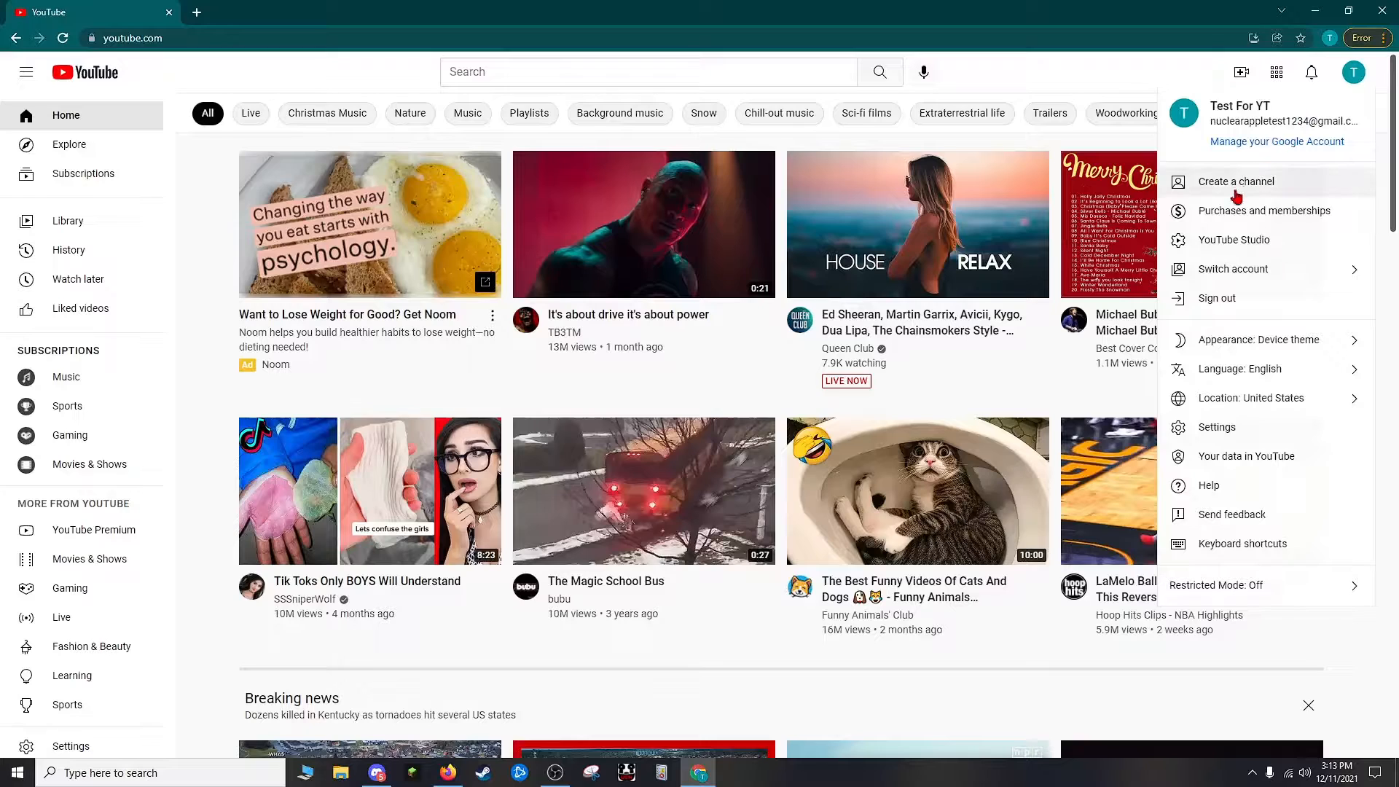
left_click(1165, 59)
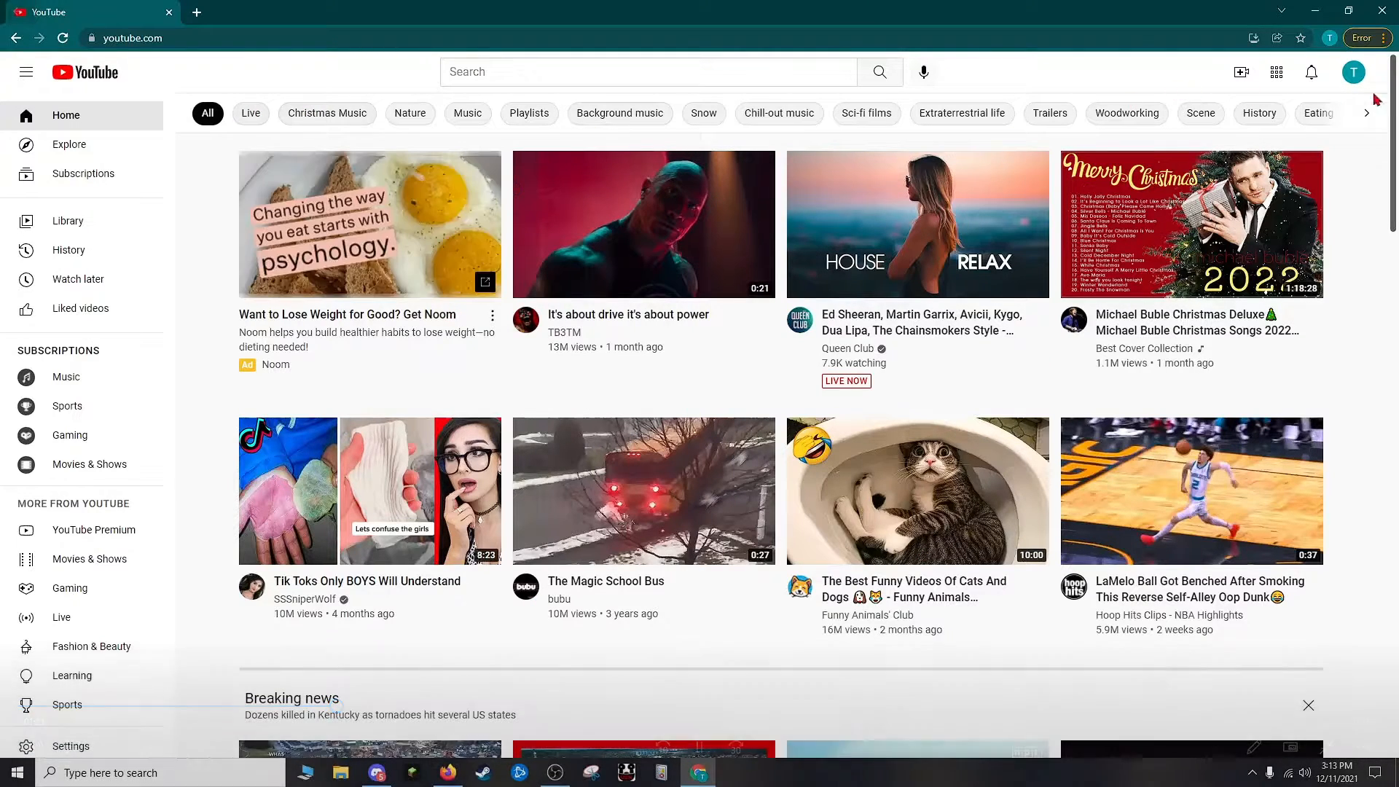
left_click(1357, 73)
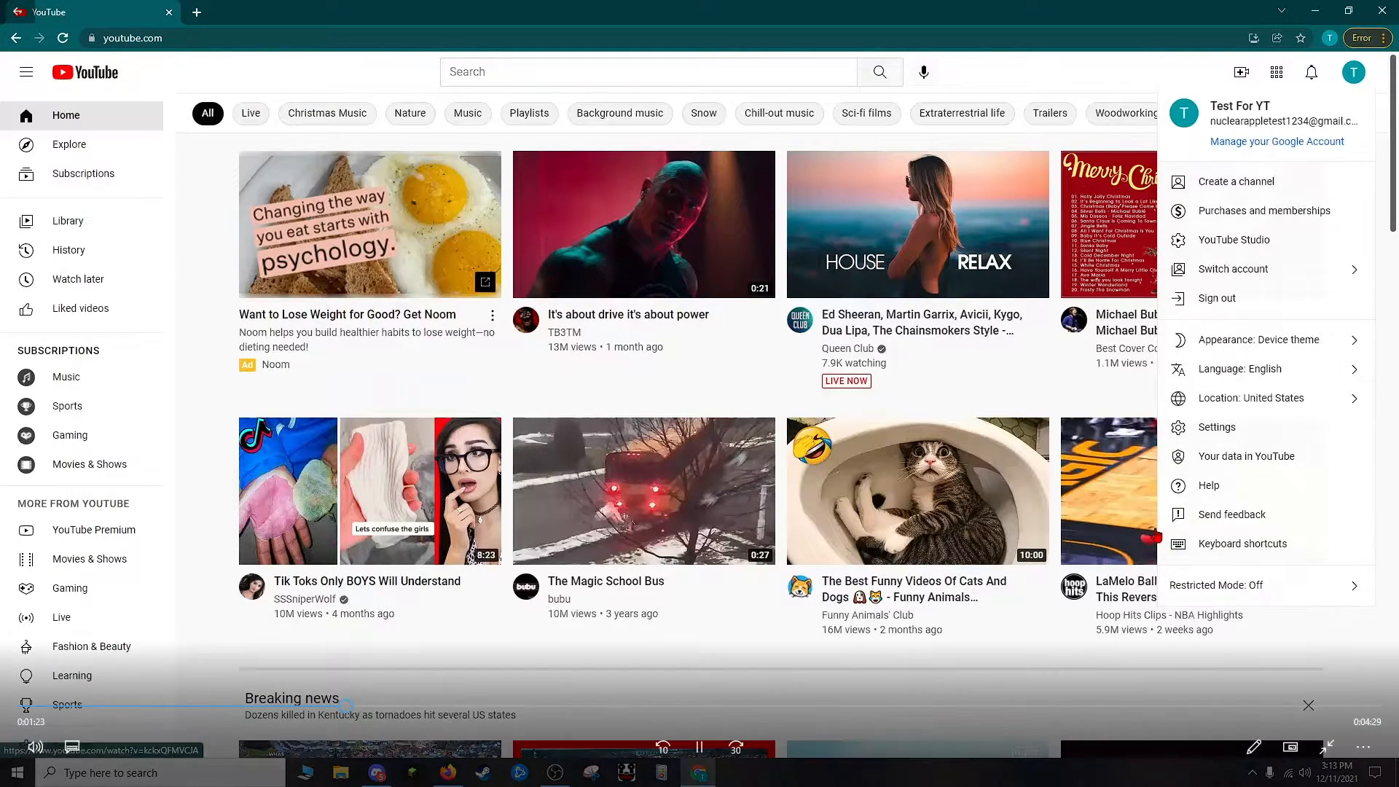
left_click(1269, 341)
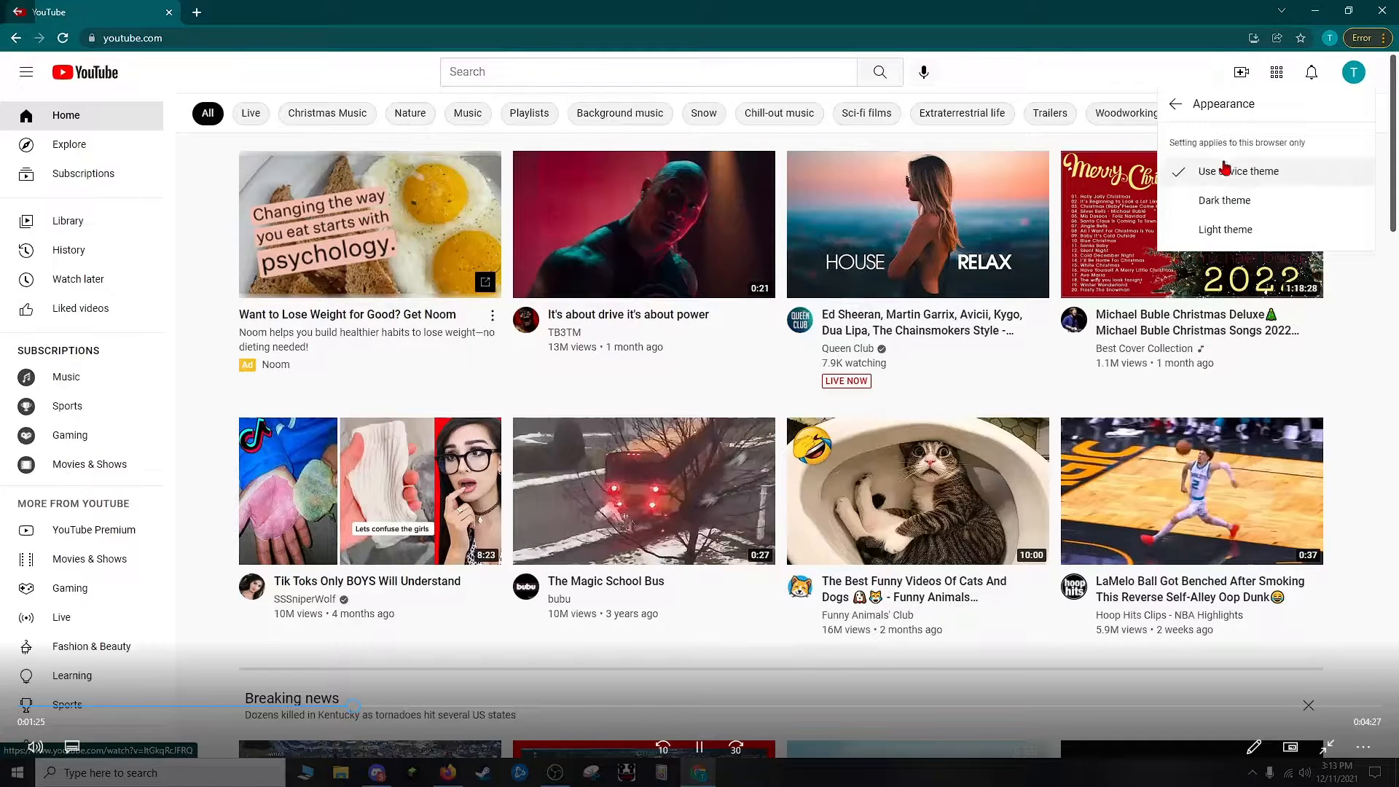
left_click(1226, 201)
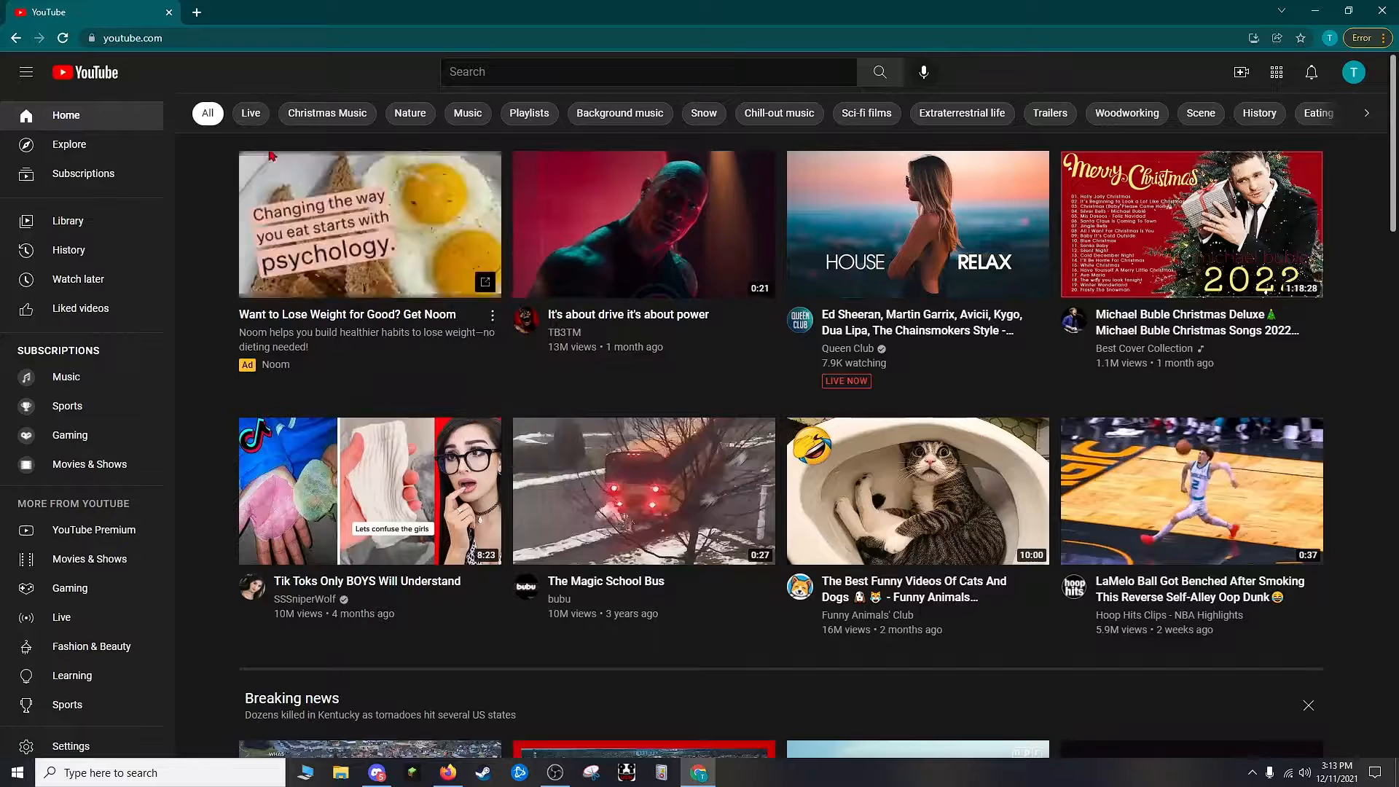
- Create a YouTube channel named Nuclear_Apple_11 TEST and reload the new channel's page
mouse_move(532, 278)
left_click(1357, 77)
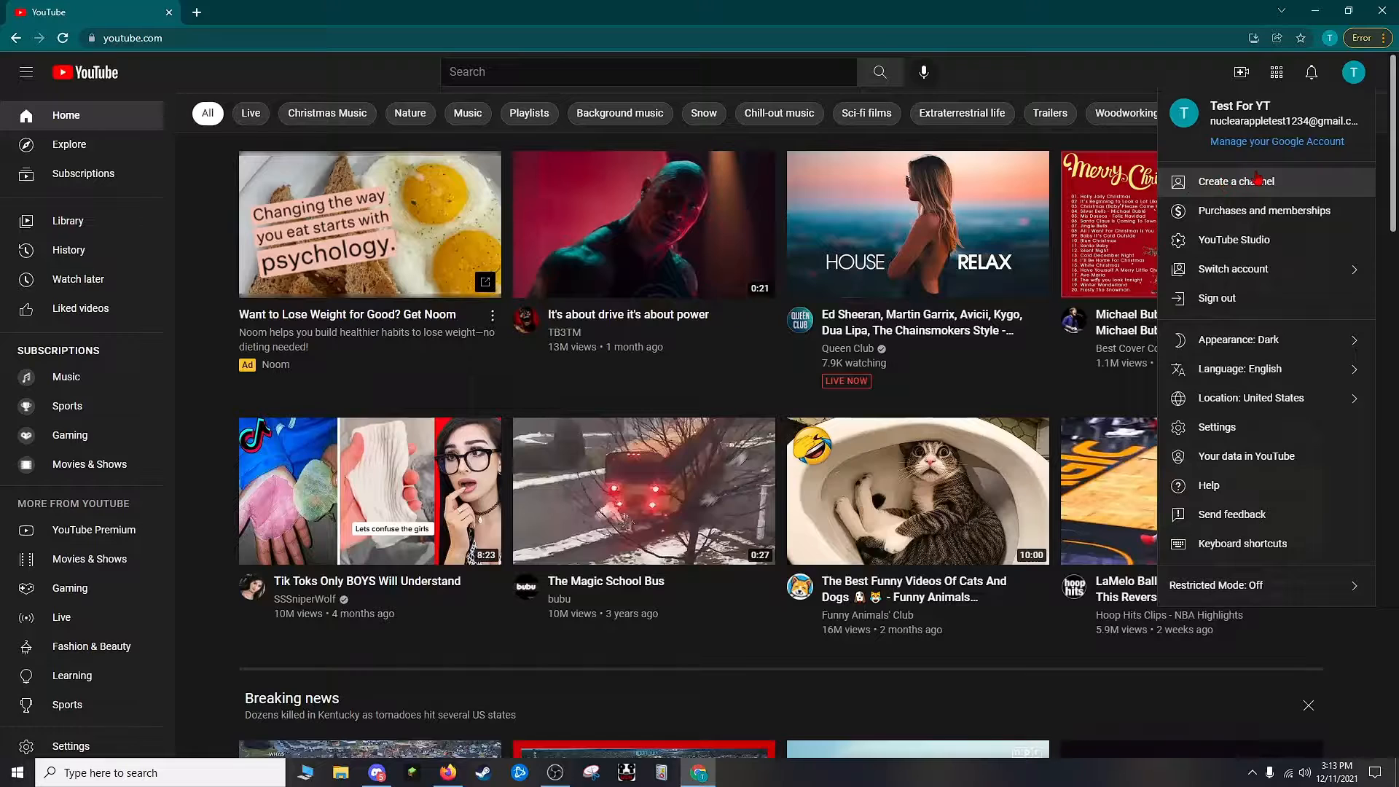
left_click(1218, 188)
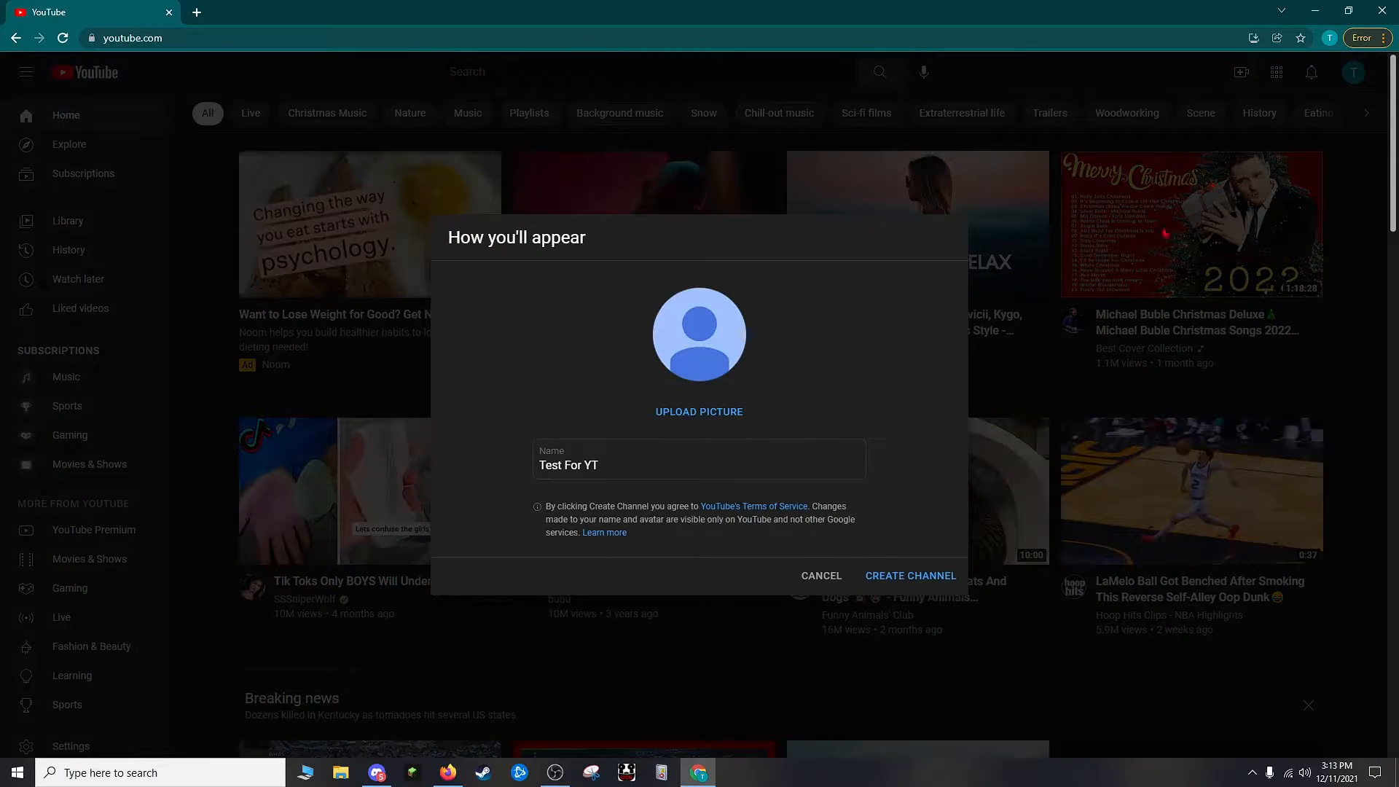
left_click(667, 467)
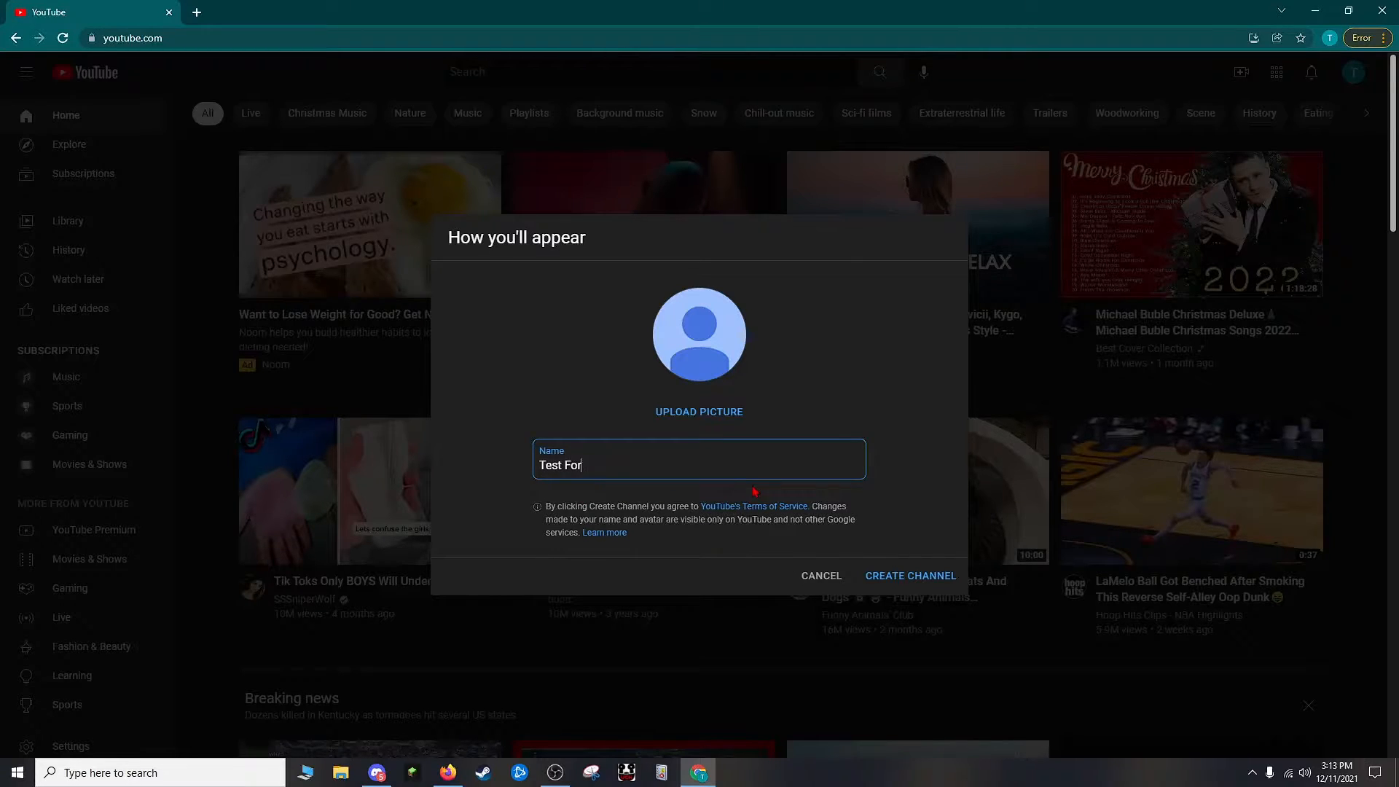
key("BackSpace")
key("BackSpace")
key("BackSpace")
key("BackSpace")
key("BackSpace")
key("BackSpace")
key("BackSpace")
key("BackSpace")
type("Nuc")
type("lear_Apple_11 TEST")
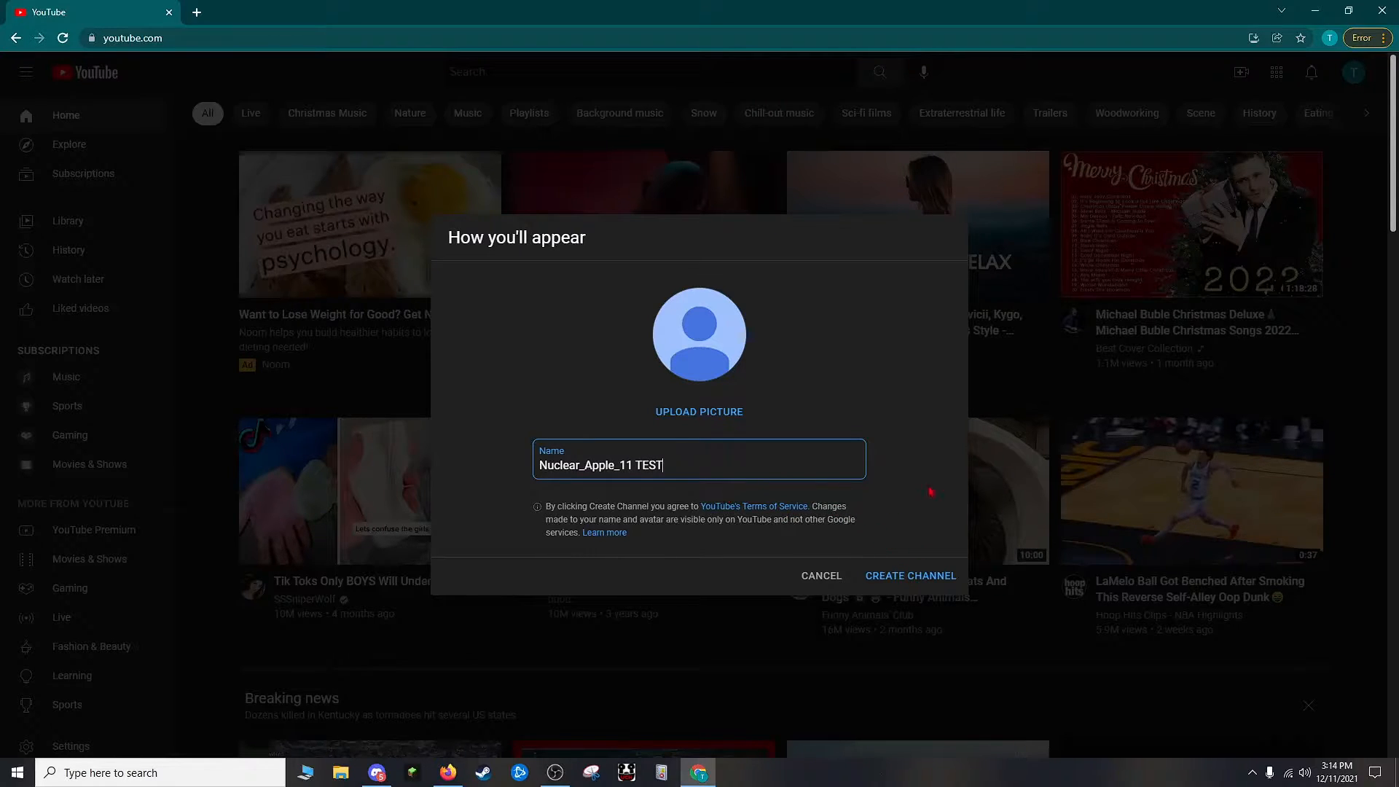
left_click(900, 585)
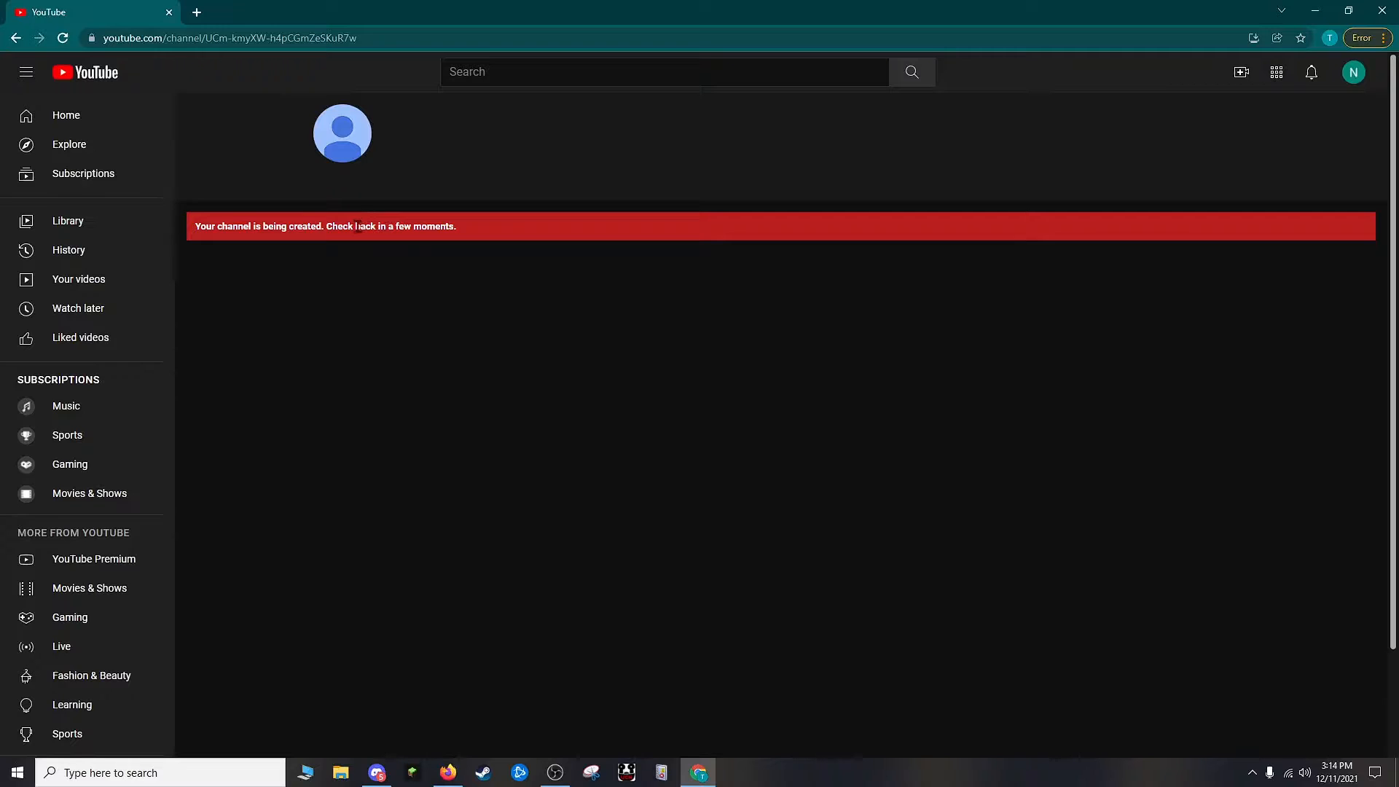
left_click(63, 38)
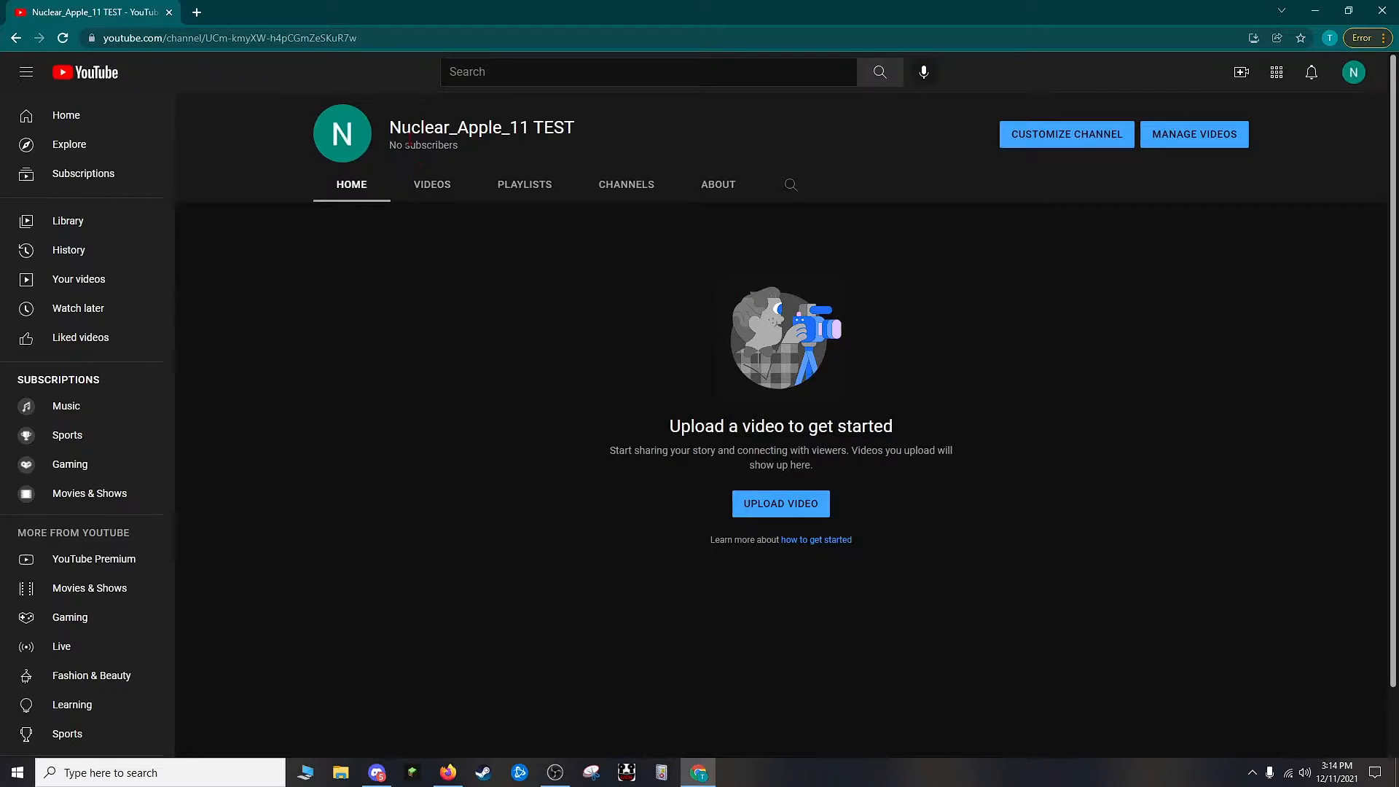
- Look through the new channel's Videos, Playlists, Channels and About sections and return to its Home section
left_click_drag(395, 146, 463, 148)
left_click(379, 150)
left_click(425, 191)
left_click(568, 195)
left_click(632, 194)
left_click(715, 193)
left_click(358, 194)
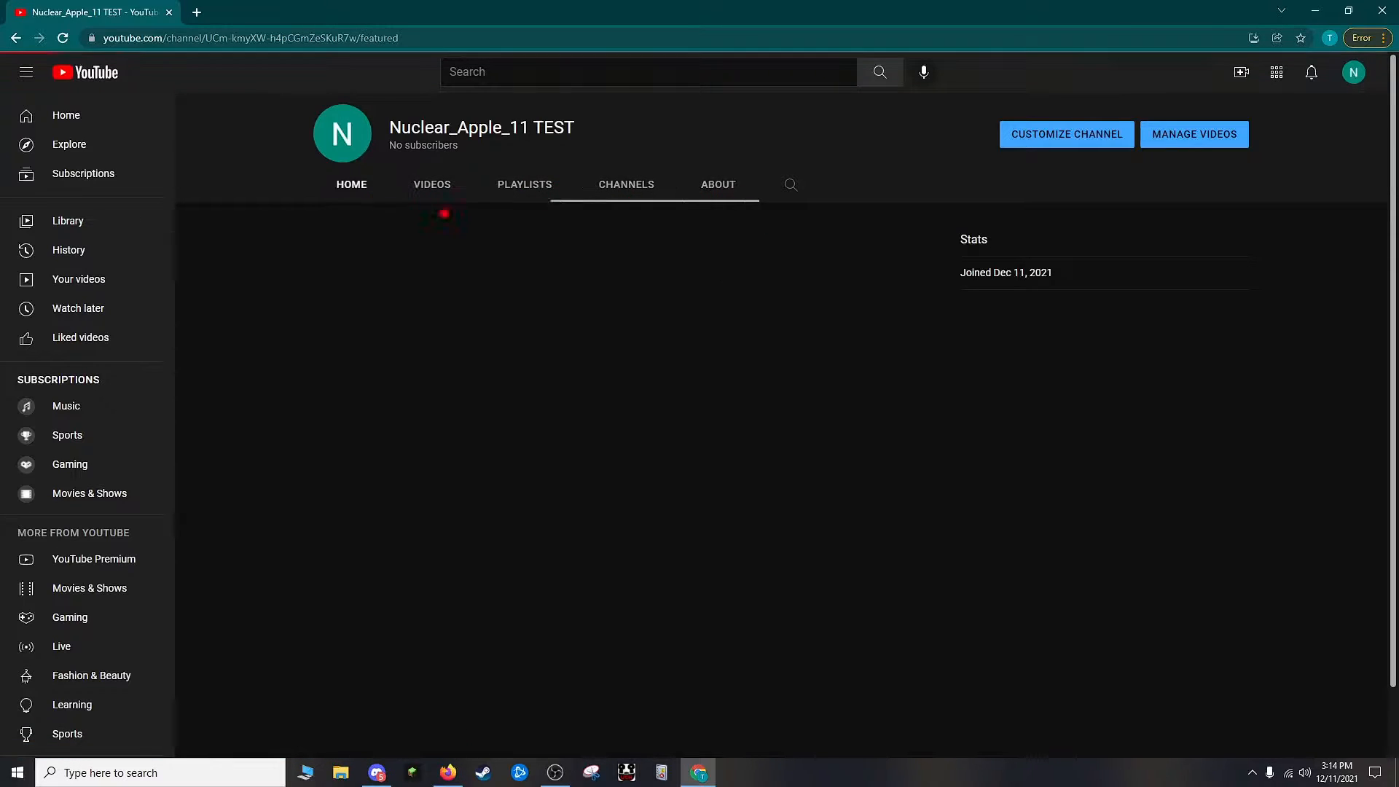
- Enter YouTube Studio through channel customization, go to the channel dashboard and dismiss the introductory notices
left_click(1076, 135)
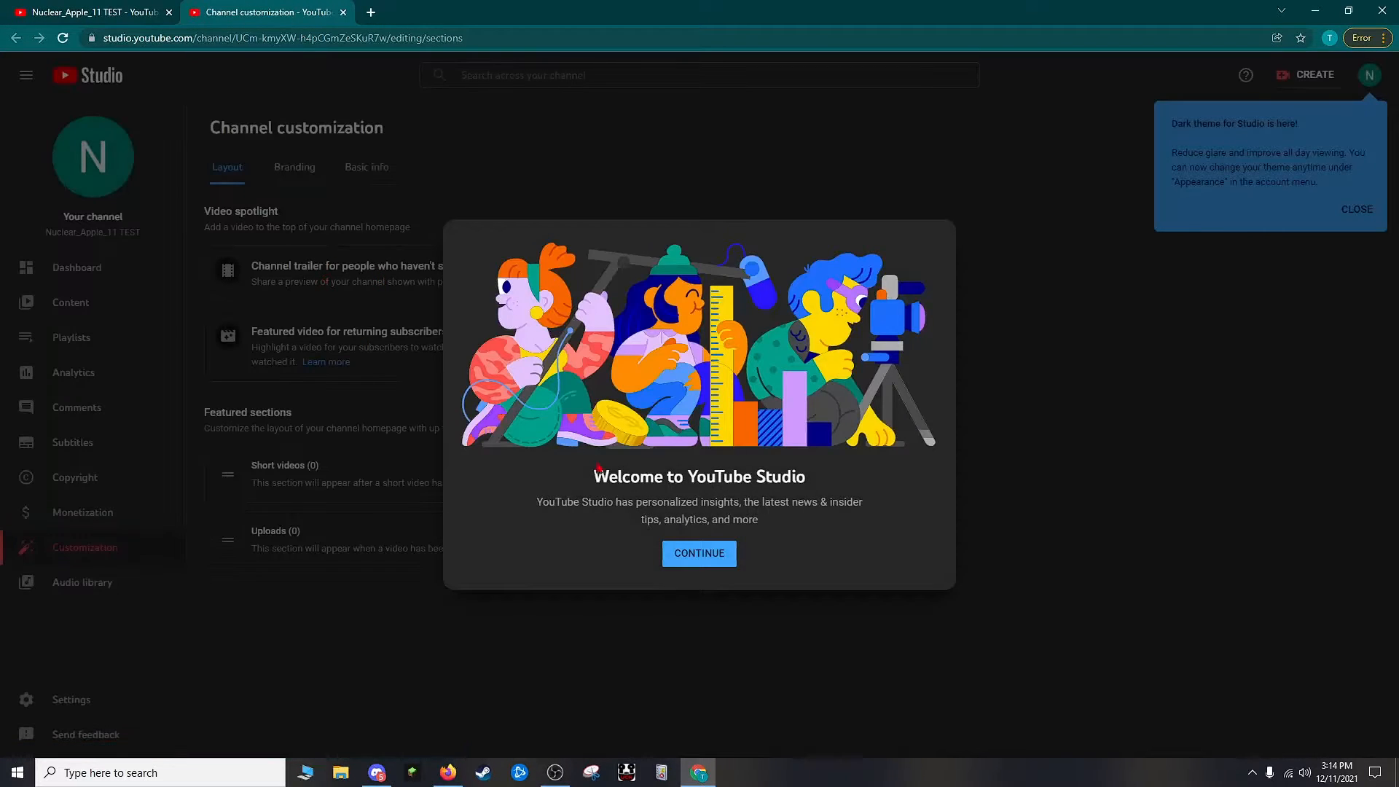
left_click(697, 556)
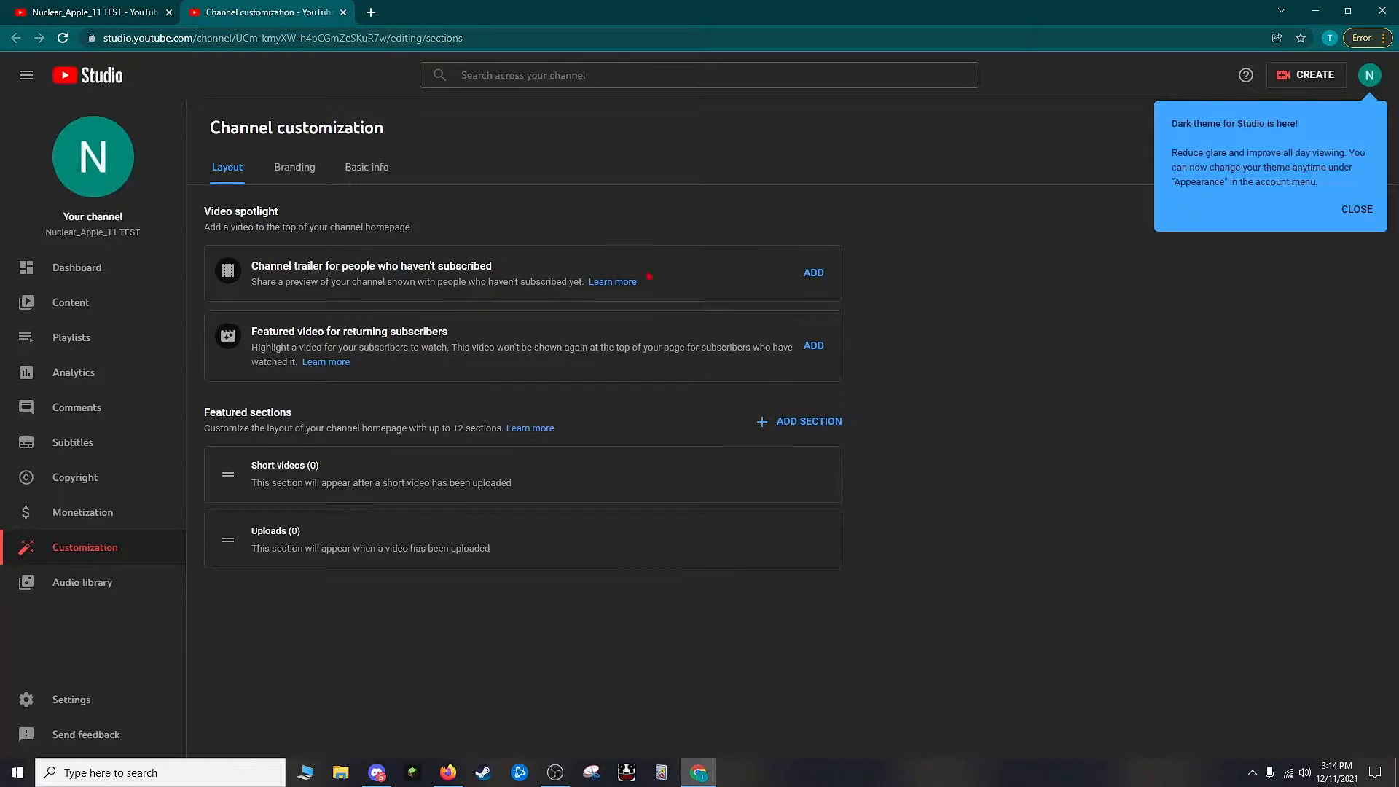
left_click(135, 275)
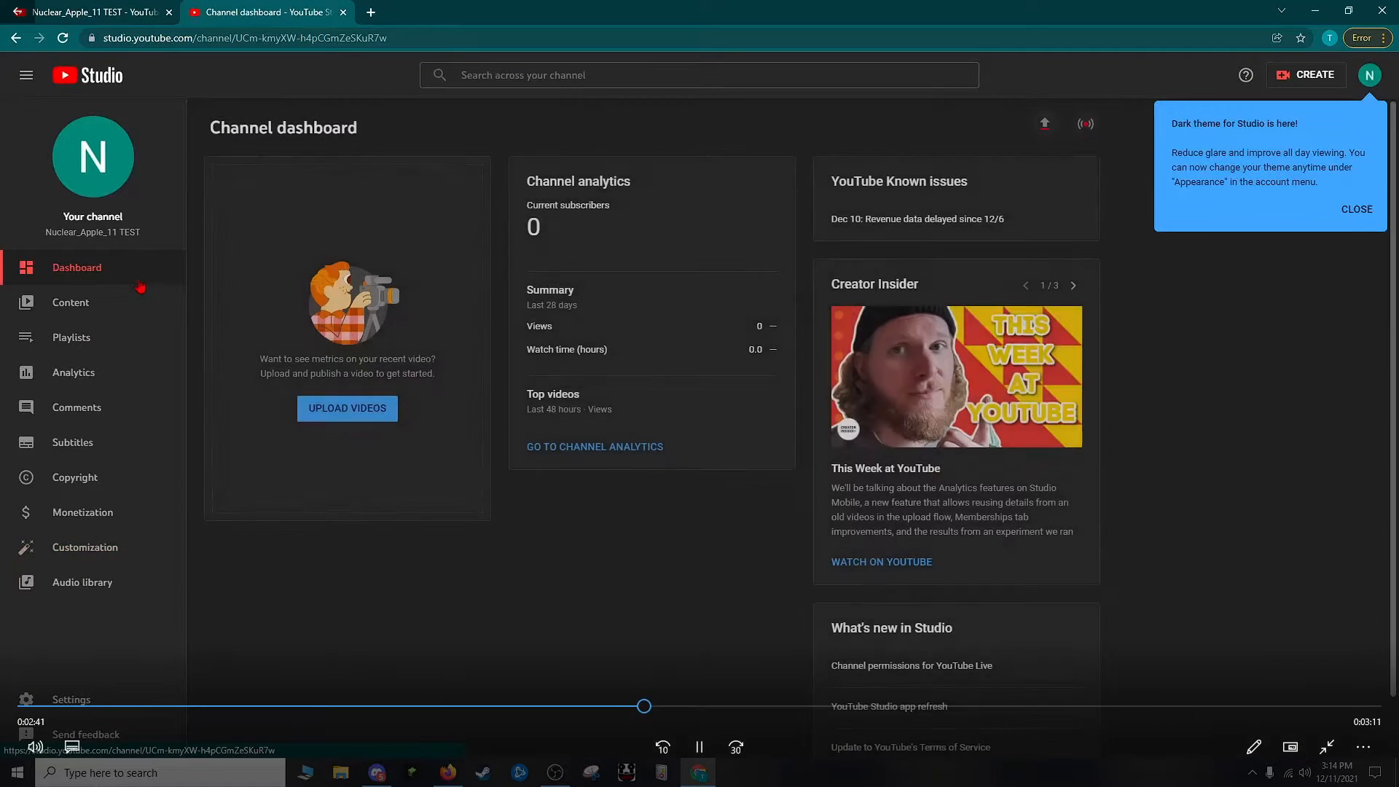
left_click(1349, 211)
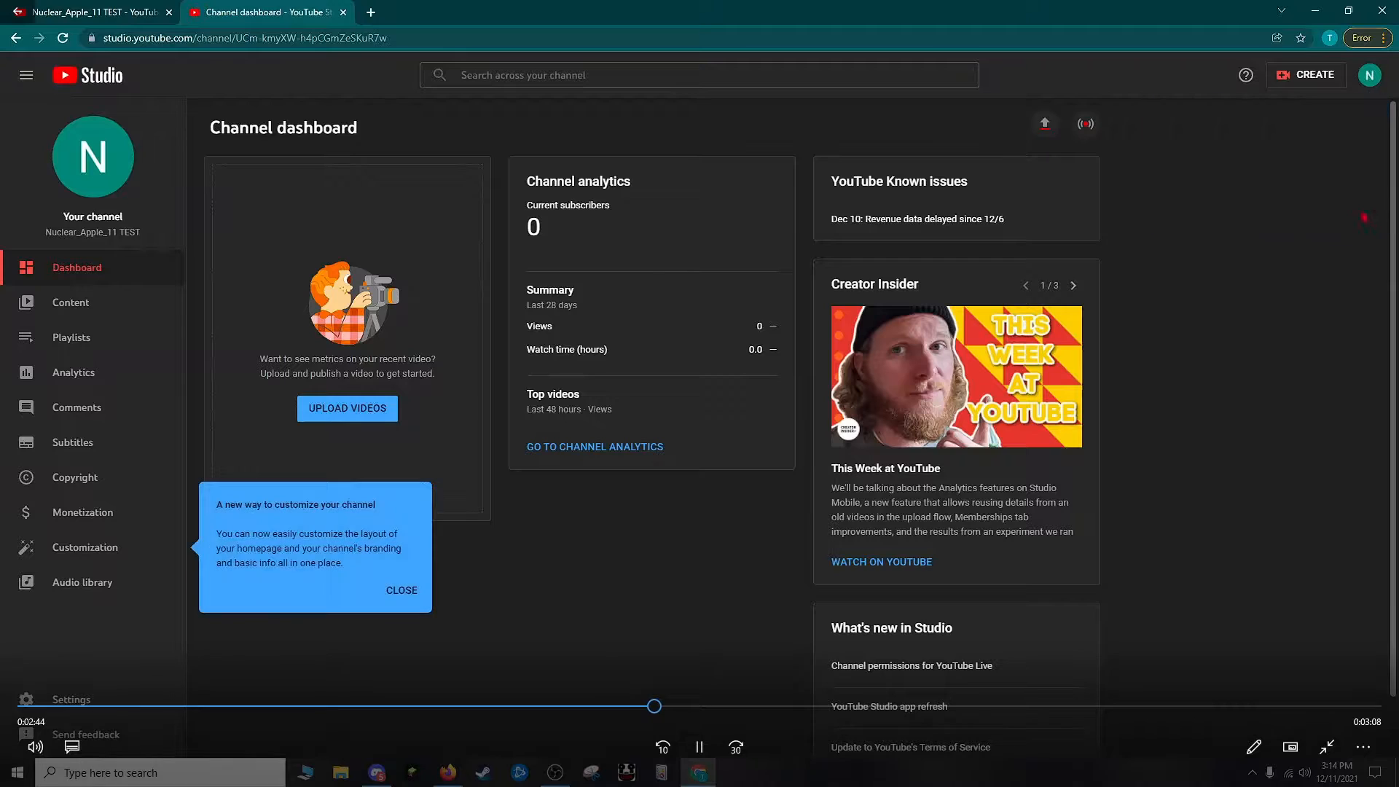
left_click(403, 591)
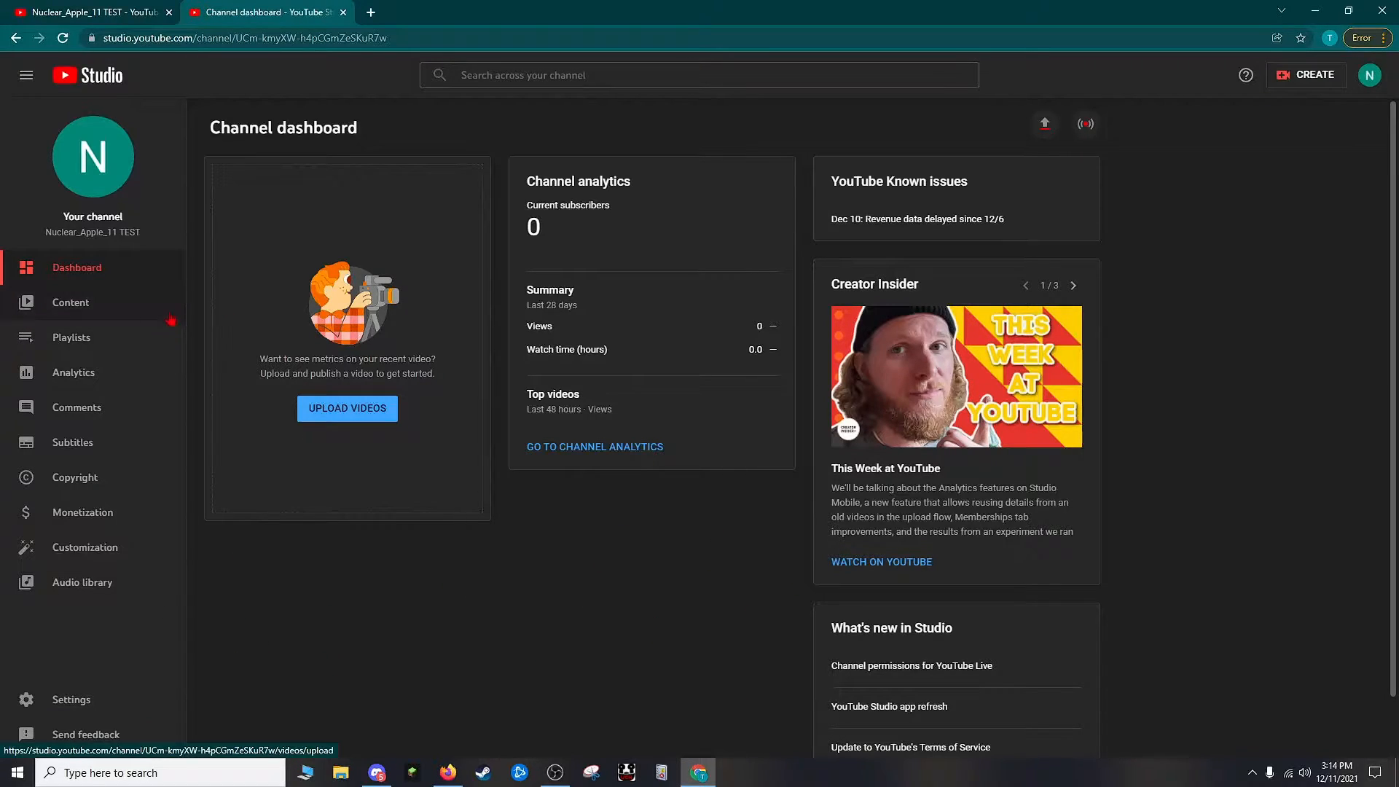
- Begin a new video upload from the channel dashboard
left_click(1291, 89)
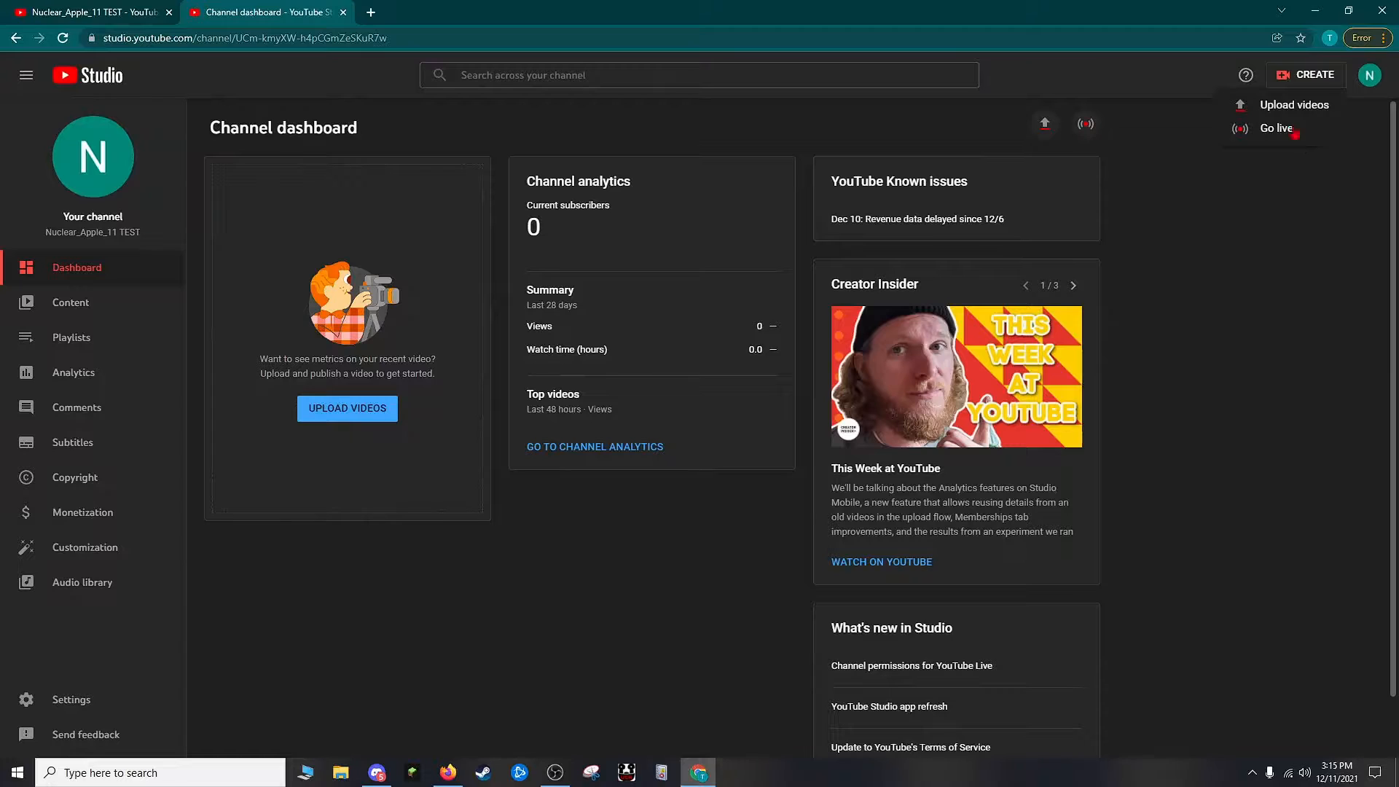
left_click(1290, 104)
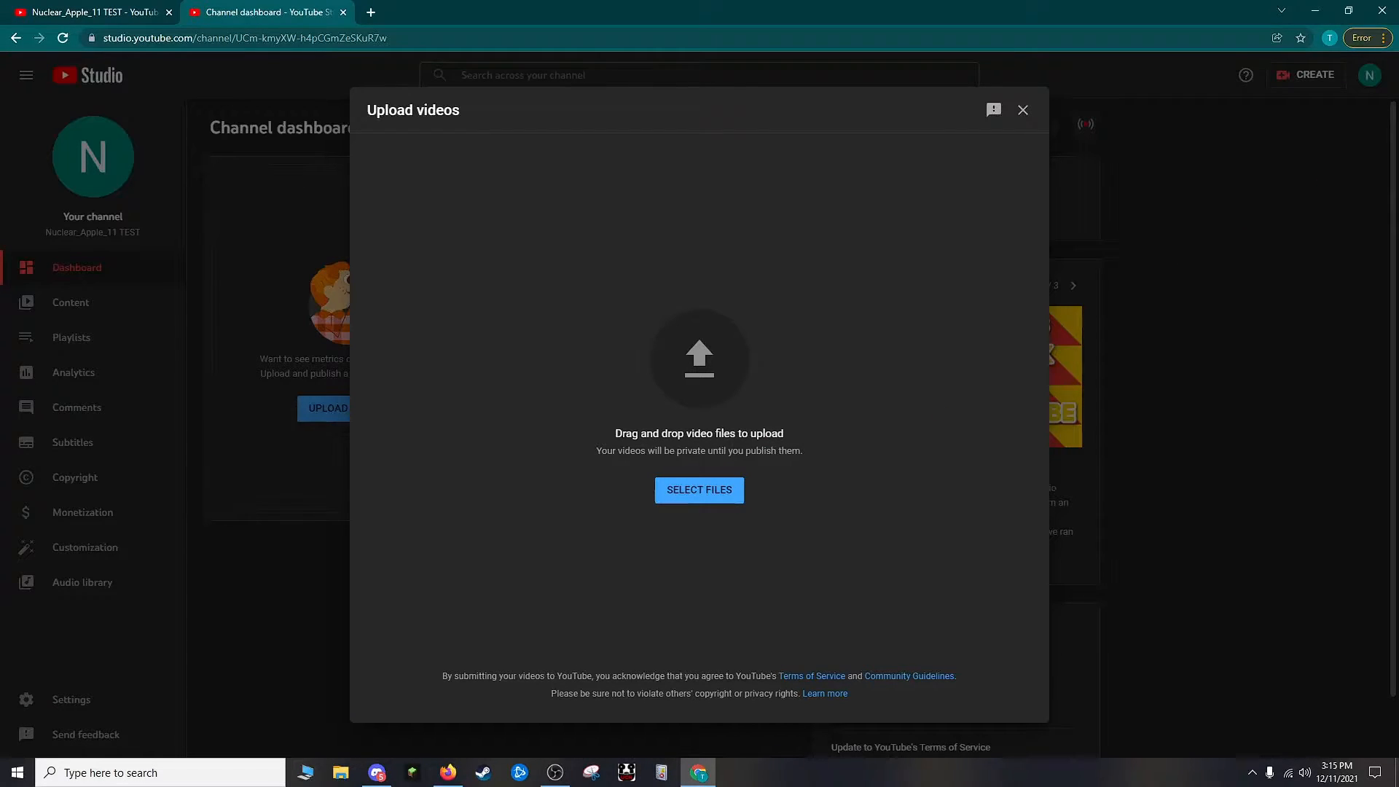
- Bring the OBS window into view, examine its audio mixer sources and move the window back off this screen
key("alt+Tab")
left_click_drag(1398, 116, 436, 124)
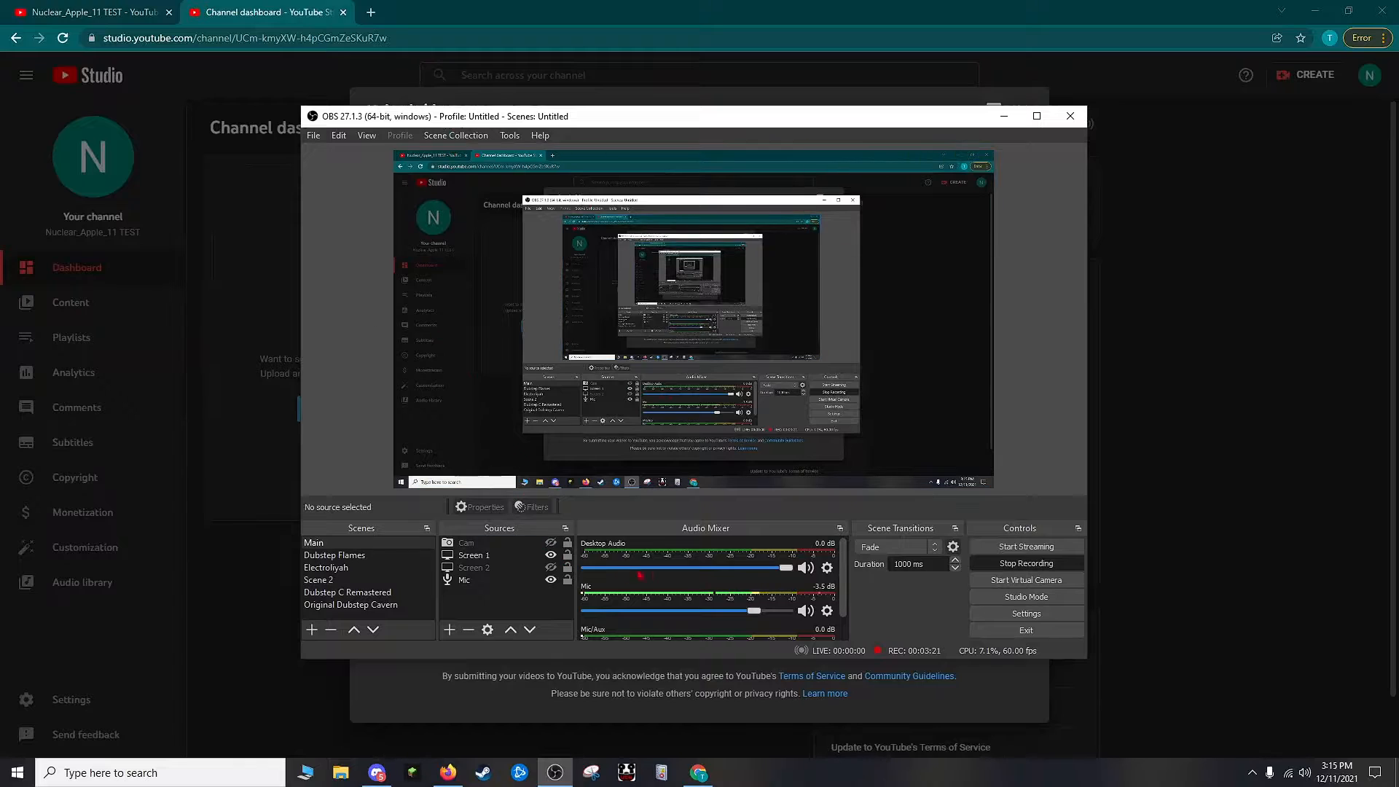
scroll(722, 590, "down", 1)
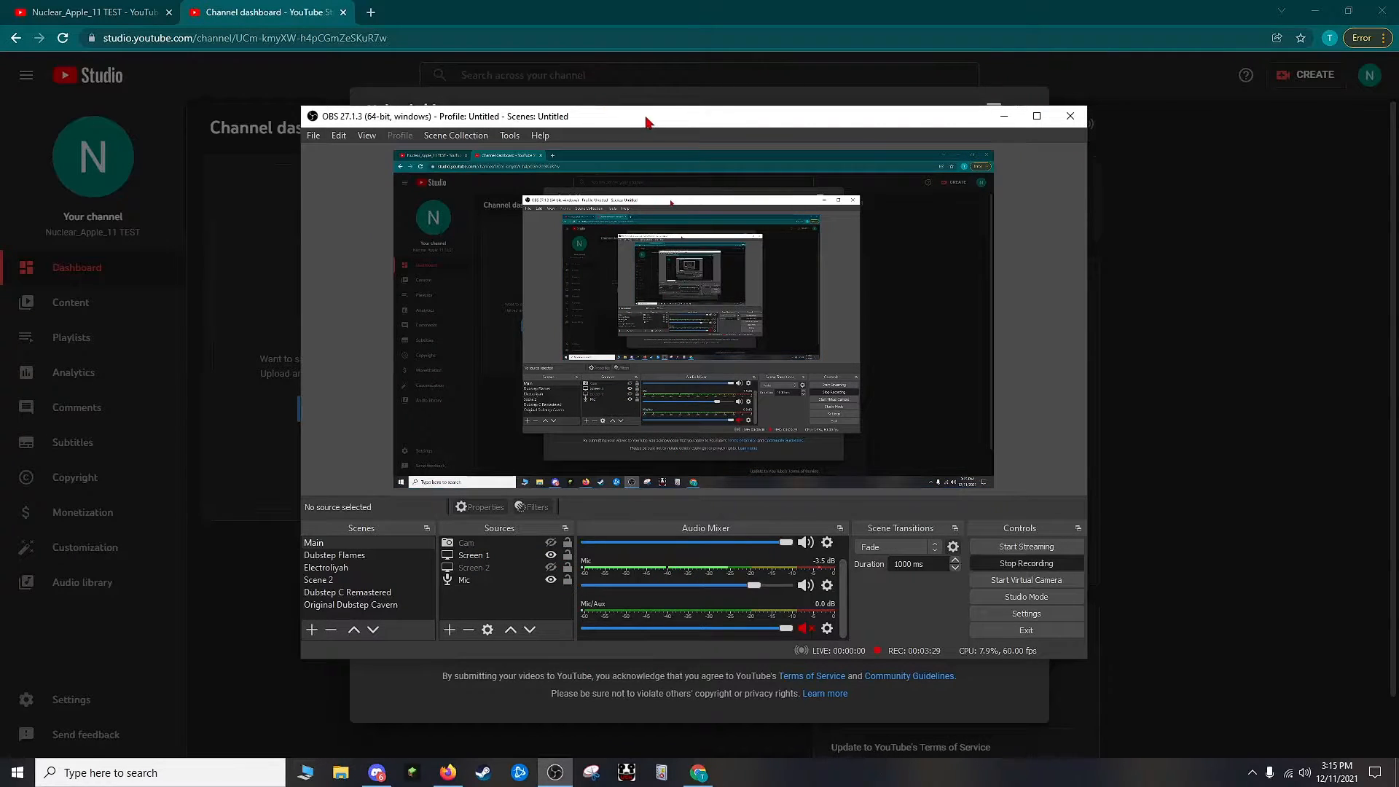
left_click_drag(646, 121, 1398, 175)
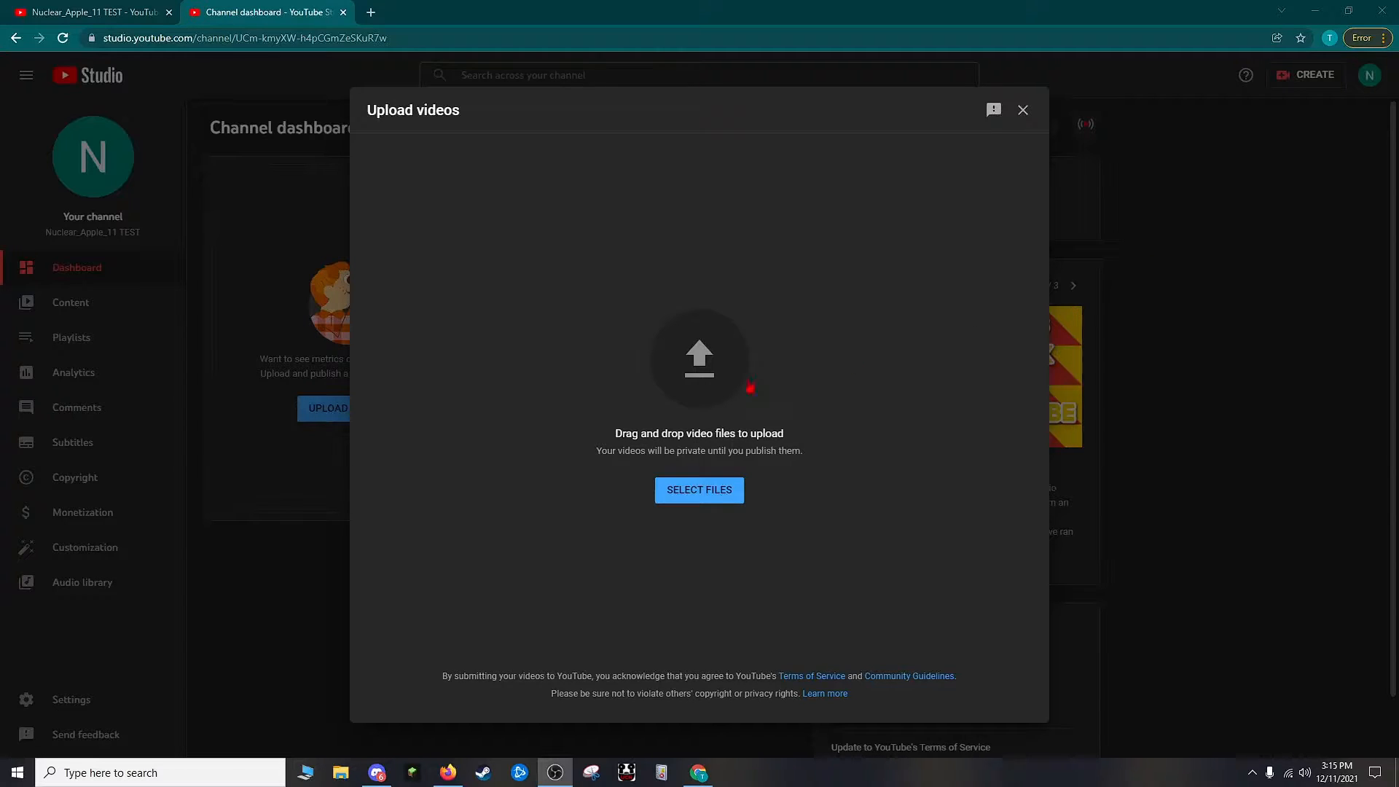
left_click(731, 491)
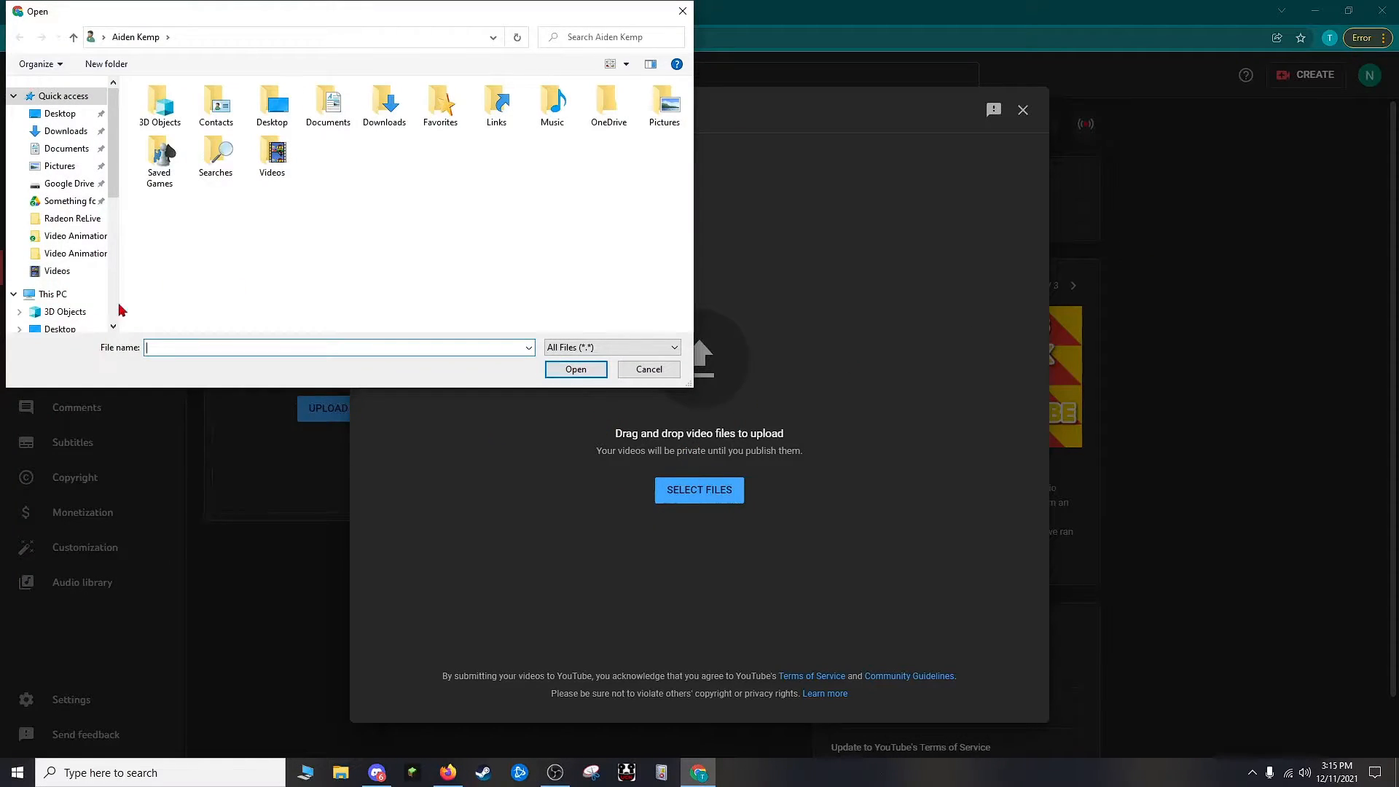
left_click(56, 272)
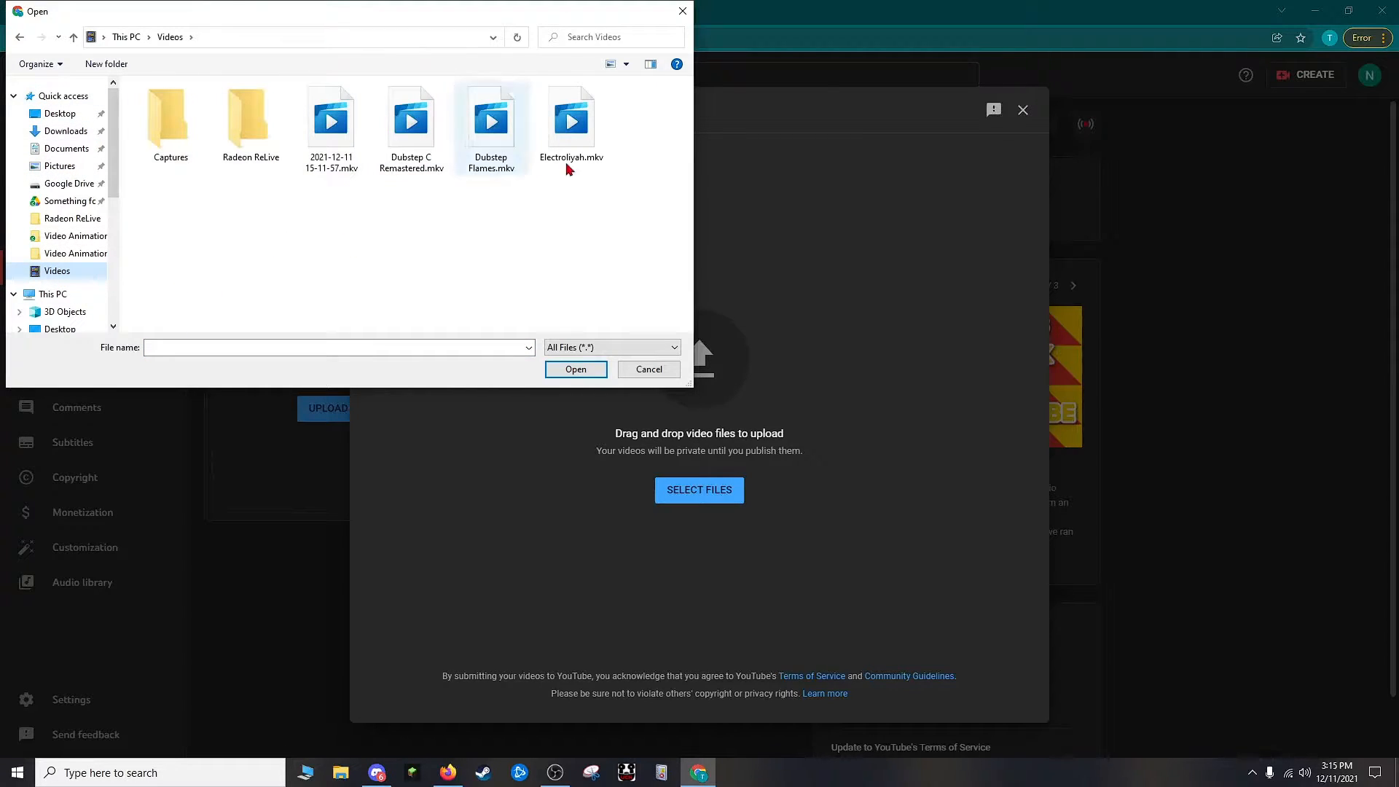
double_click(353, 122)
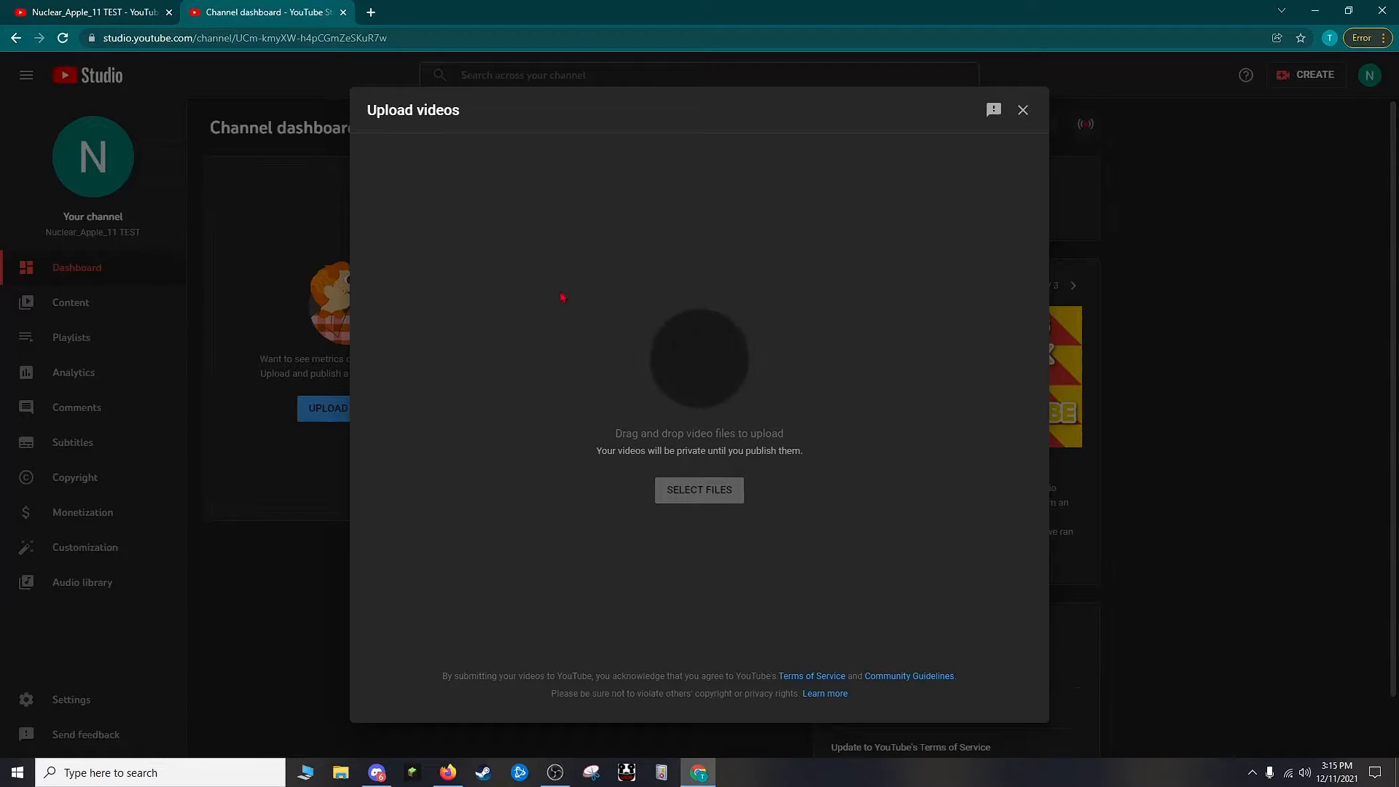
type("rando")
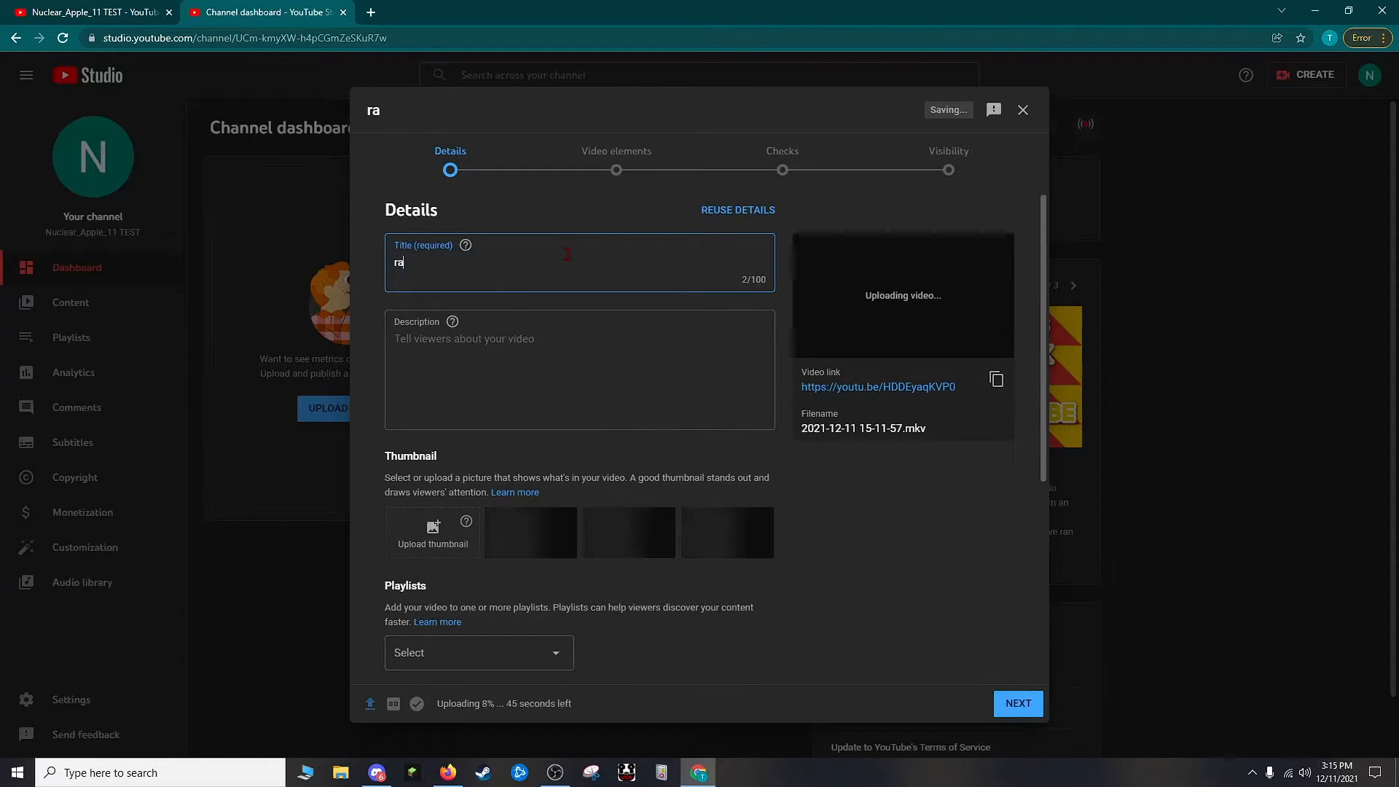
key("BackSpace")
key("BackSpace")
key("BackSpace")
key("BackSpace")
key("BackSpace")
key("BackSpace")
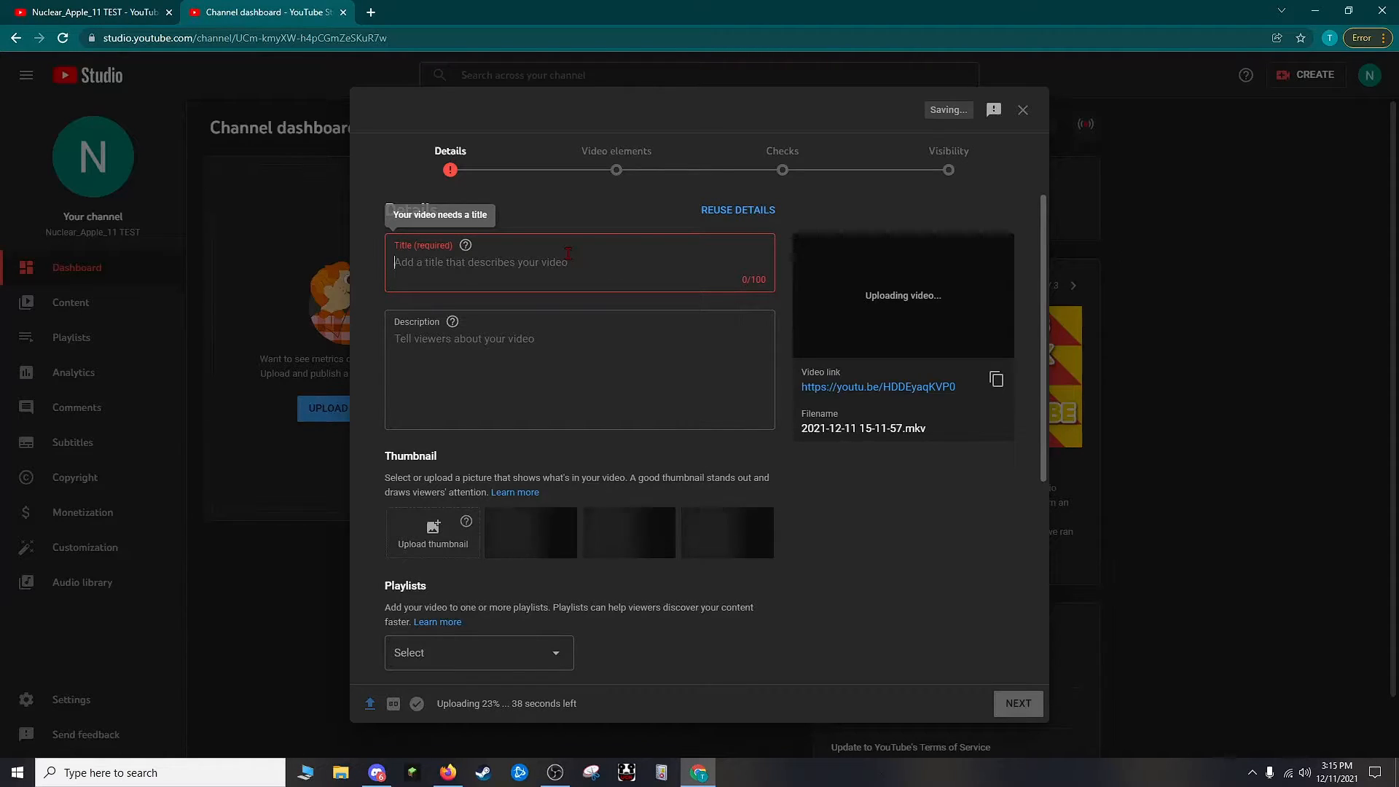
type("garr")
key("BackSpace")
key("BackSpace")
key("BackSpace")
key("BackSpace")
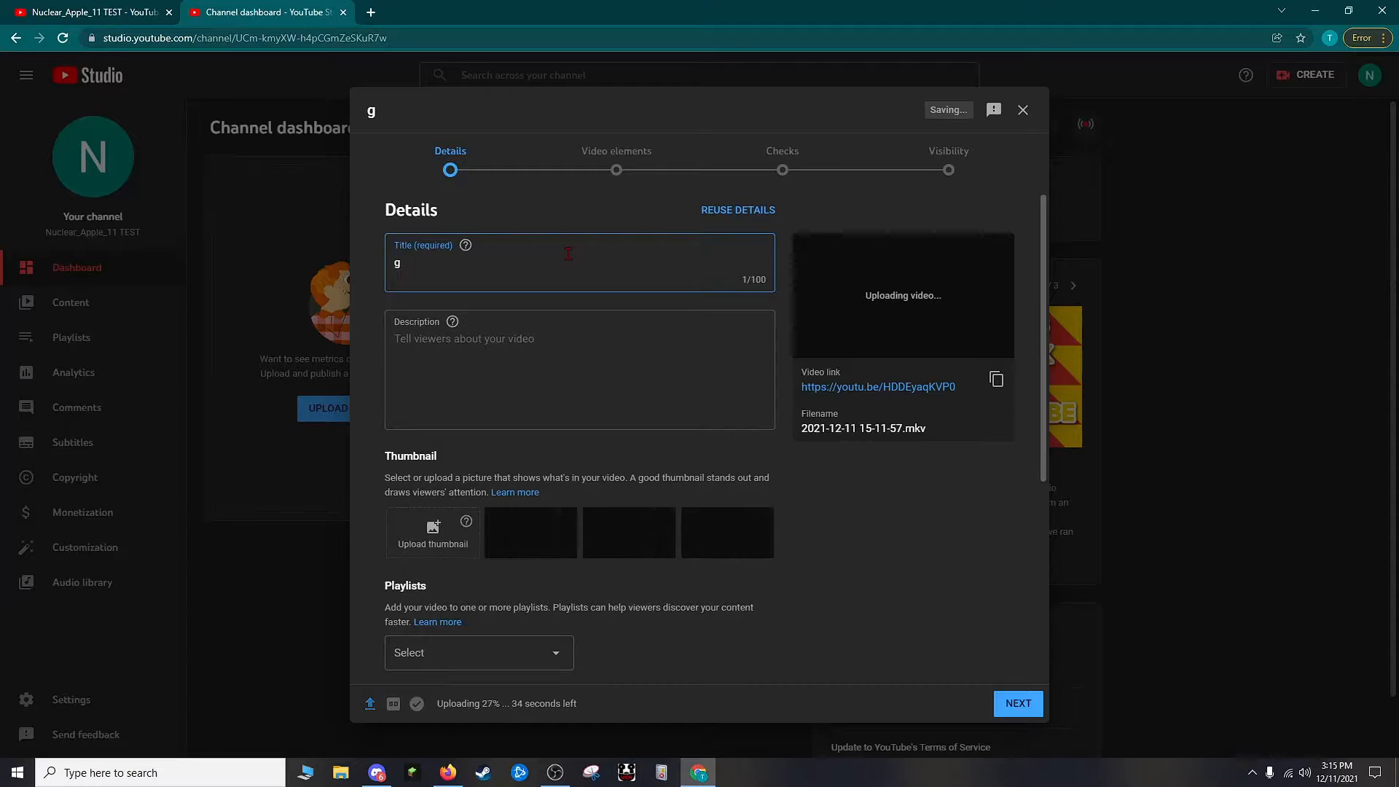
- Set the video title to "Garry's Mod Gameplay | Nuclear_Apple_11 TEST"
type("Garry's MN")
key("BackSpace")
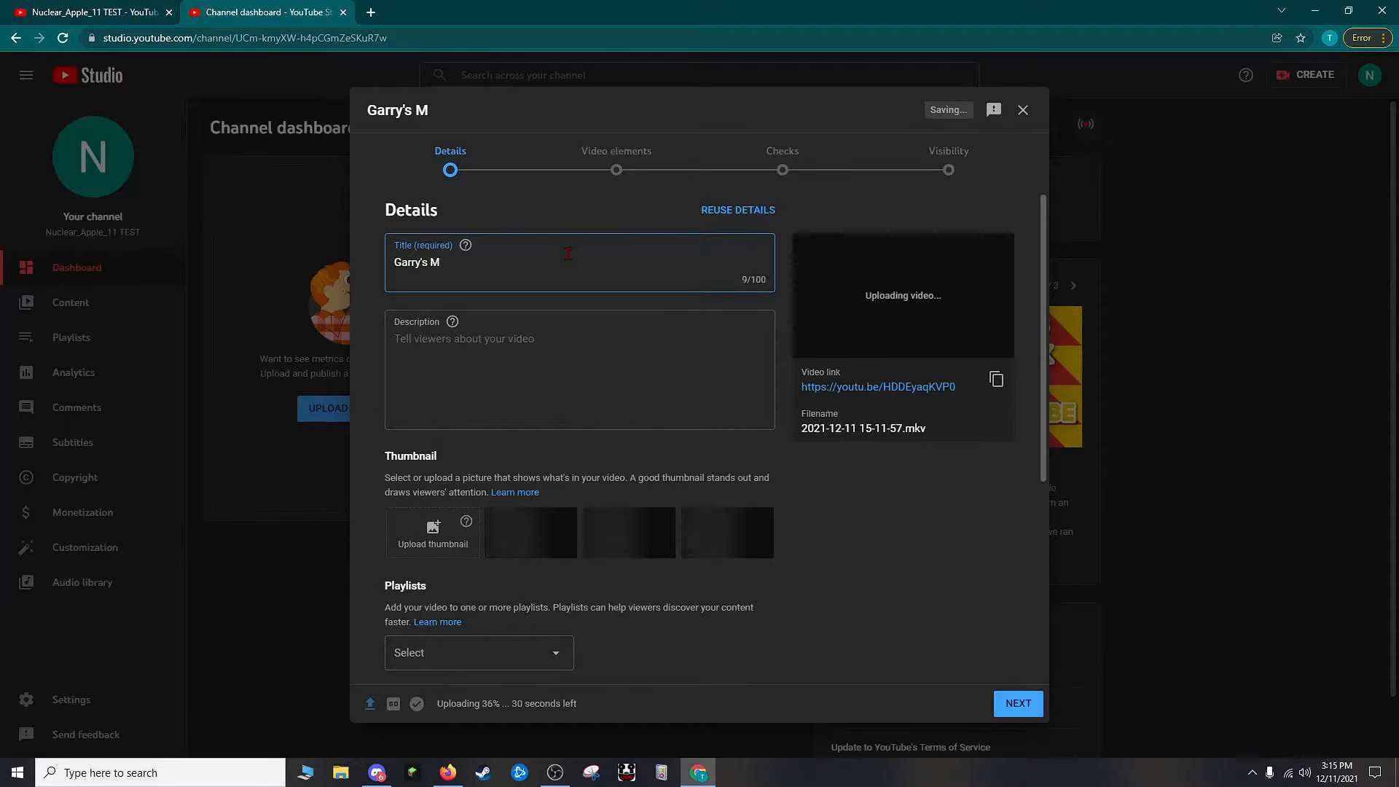
type("od Gamep")
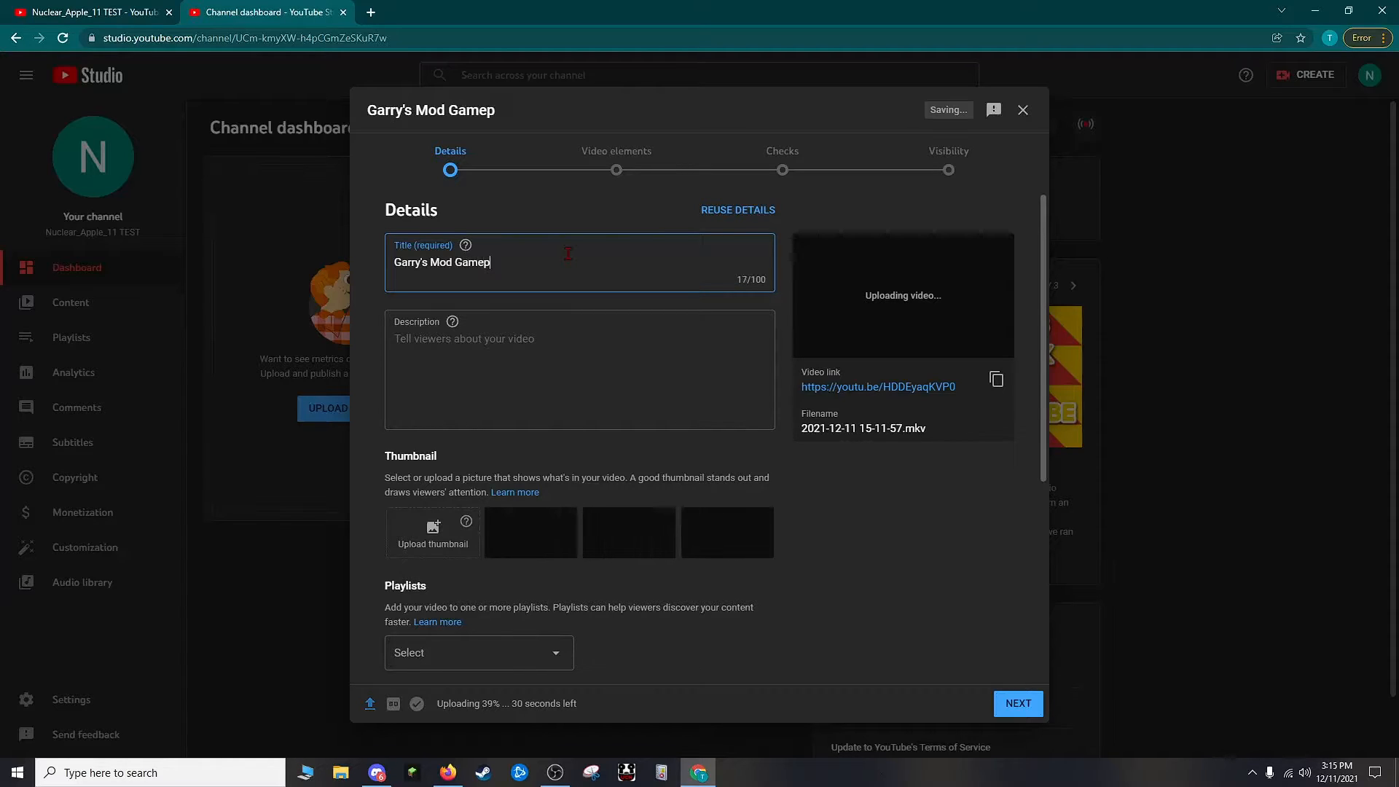
type("lay | Nuclear")
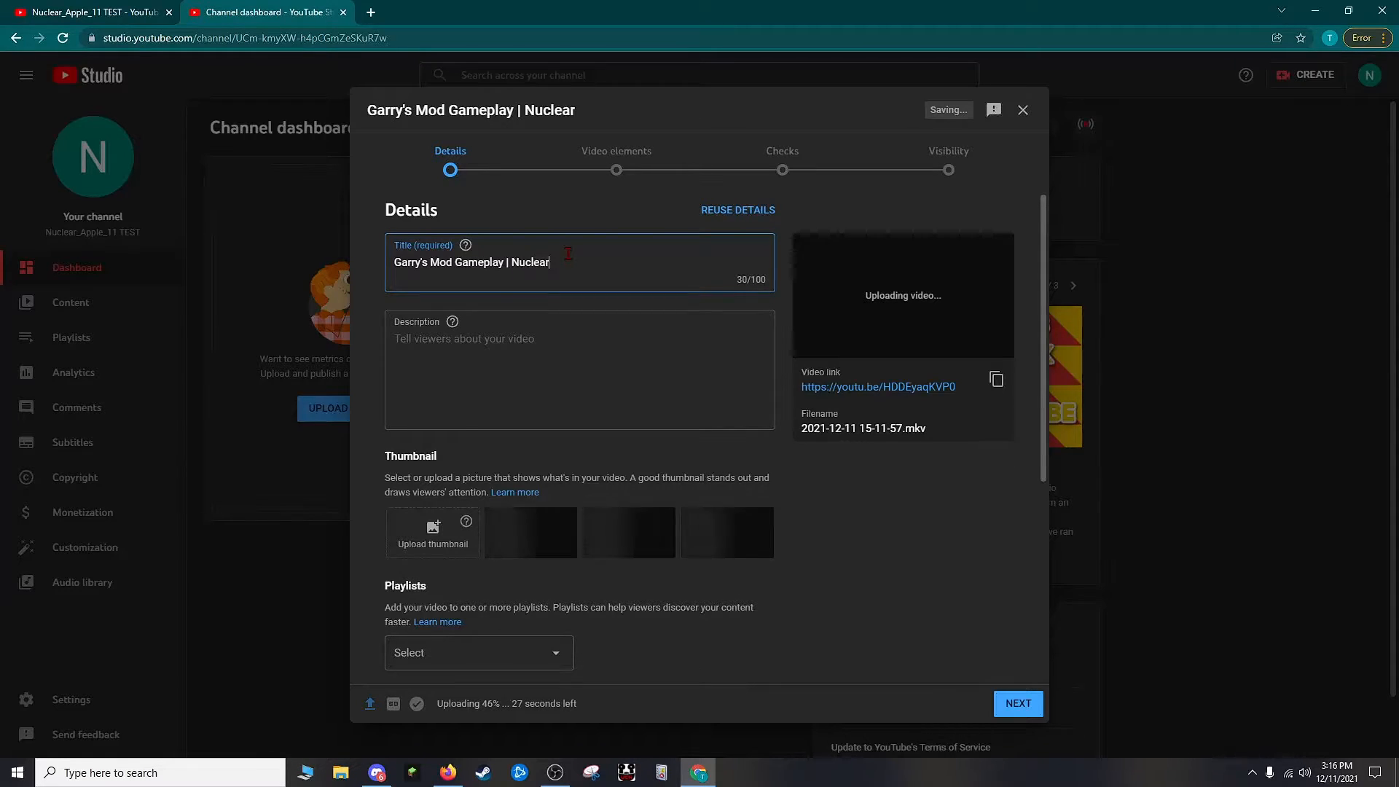
type("_Apple_")
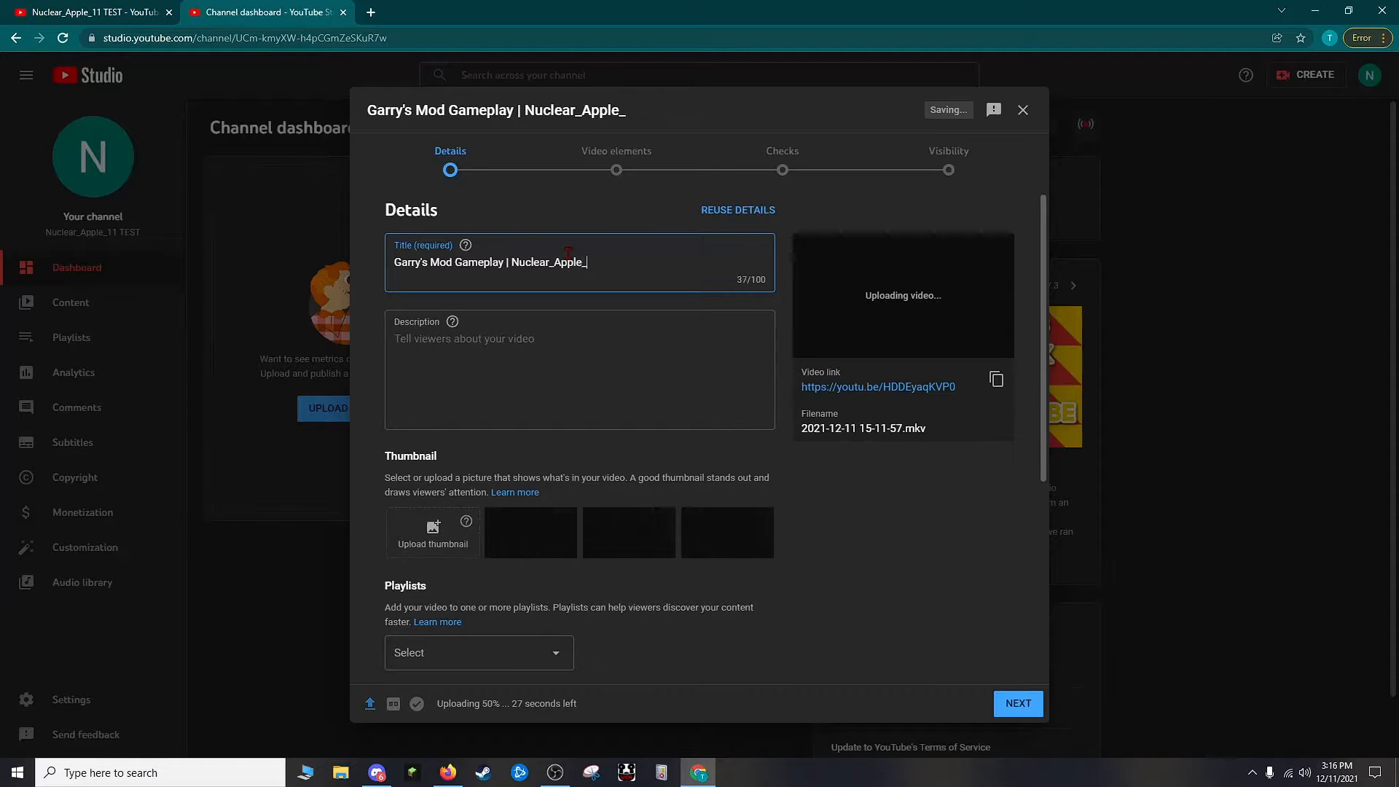
type("11 TEST")
- Enter the placeholder text "Description" as the video's description
left_click(559, 336)
left_click(589, 373)
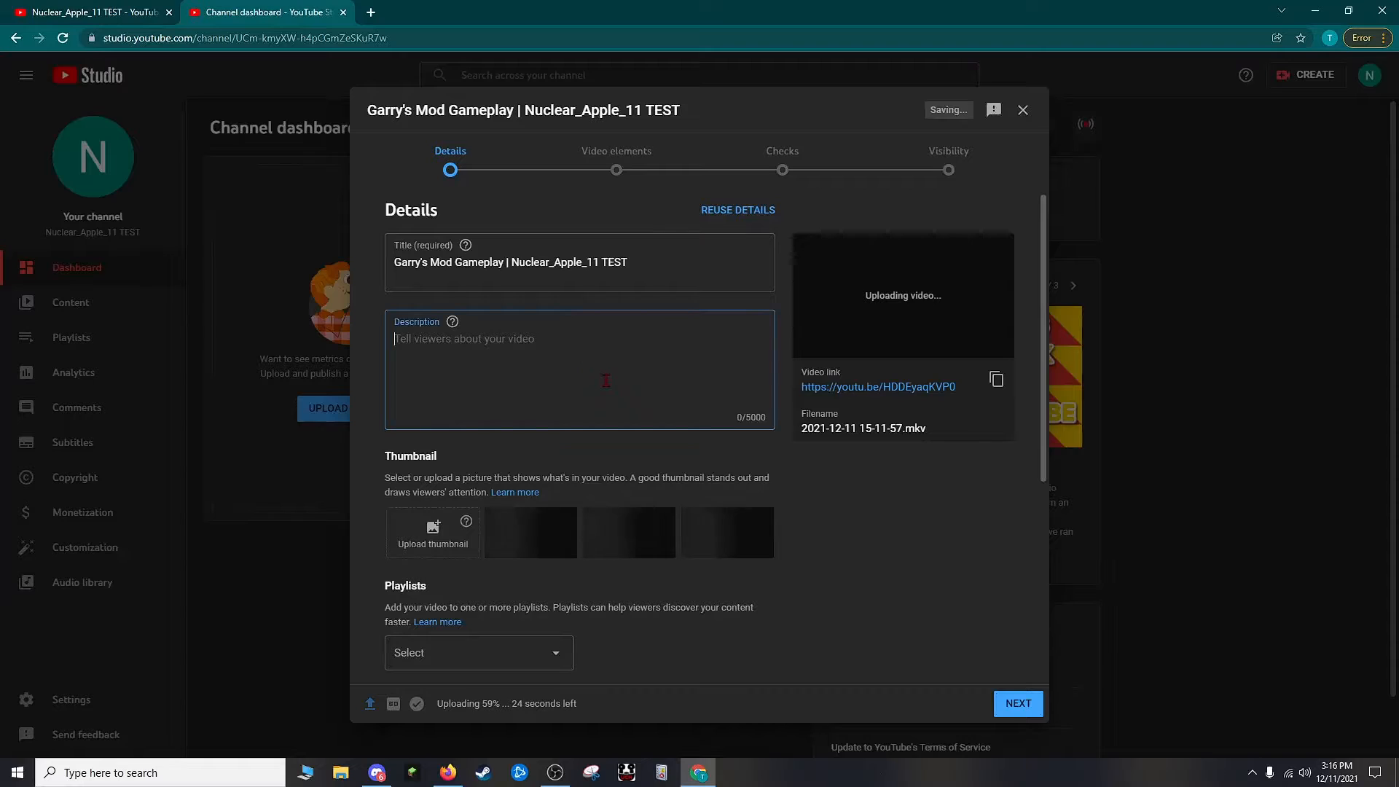
type("Description")
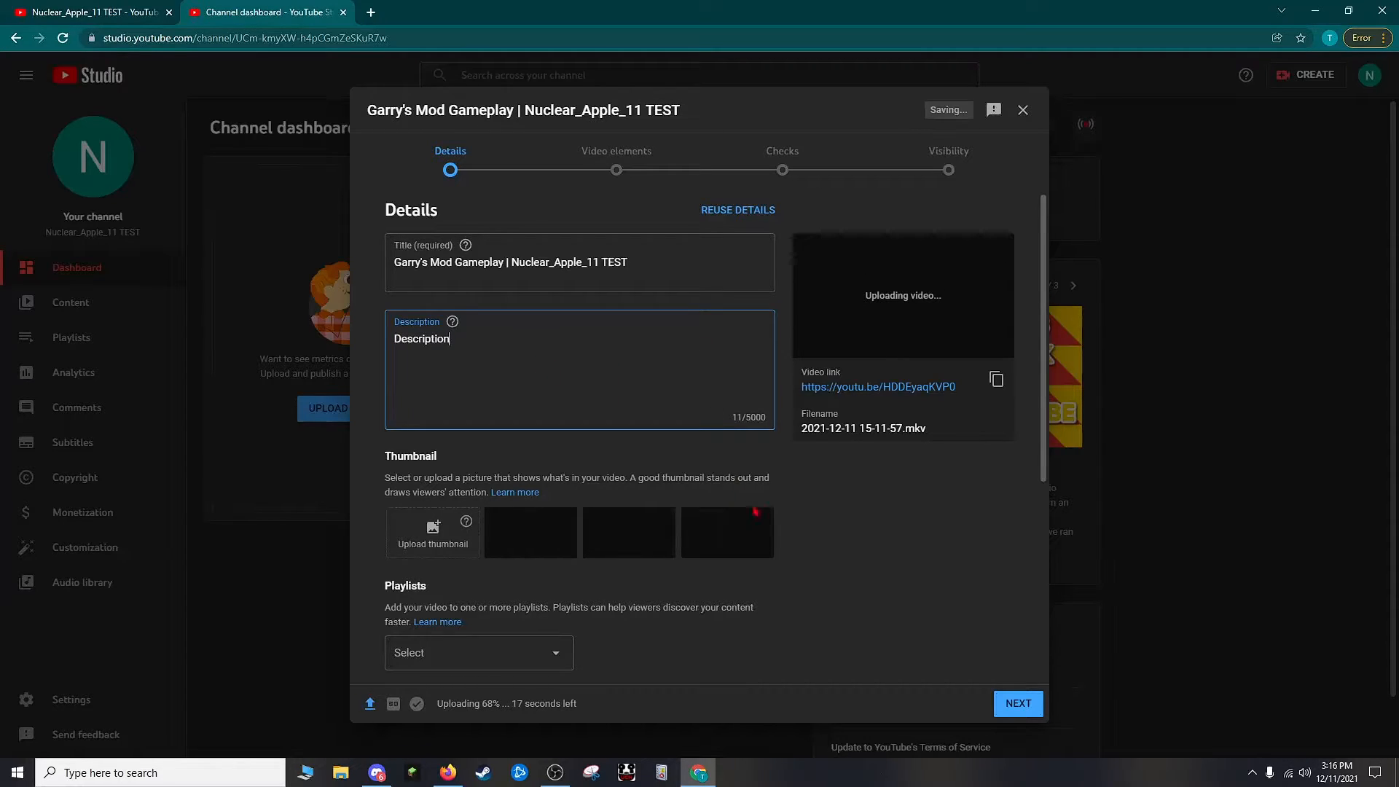
left_click(740, 473)
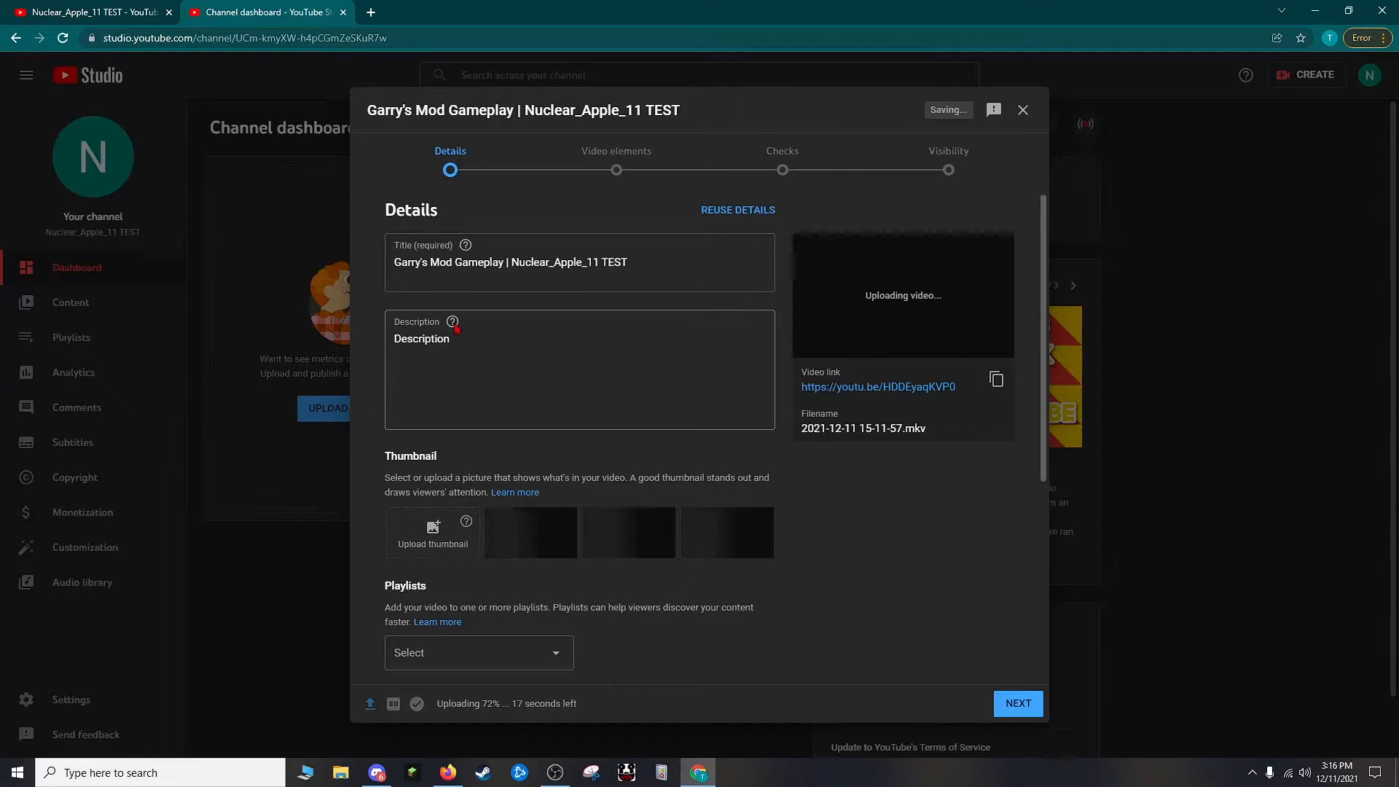
mouse_move(456, 328)
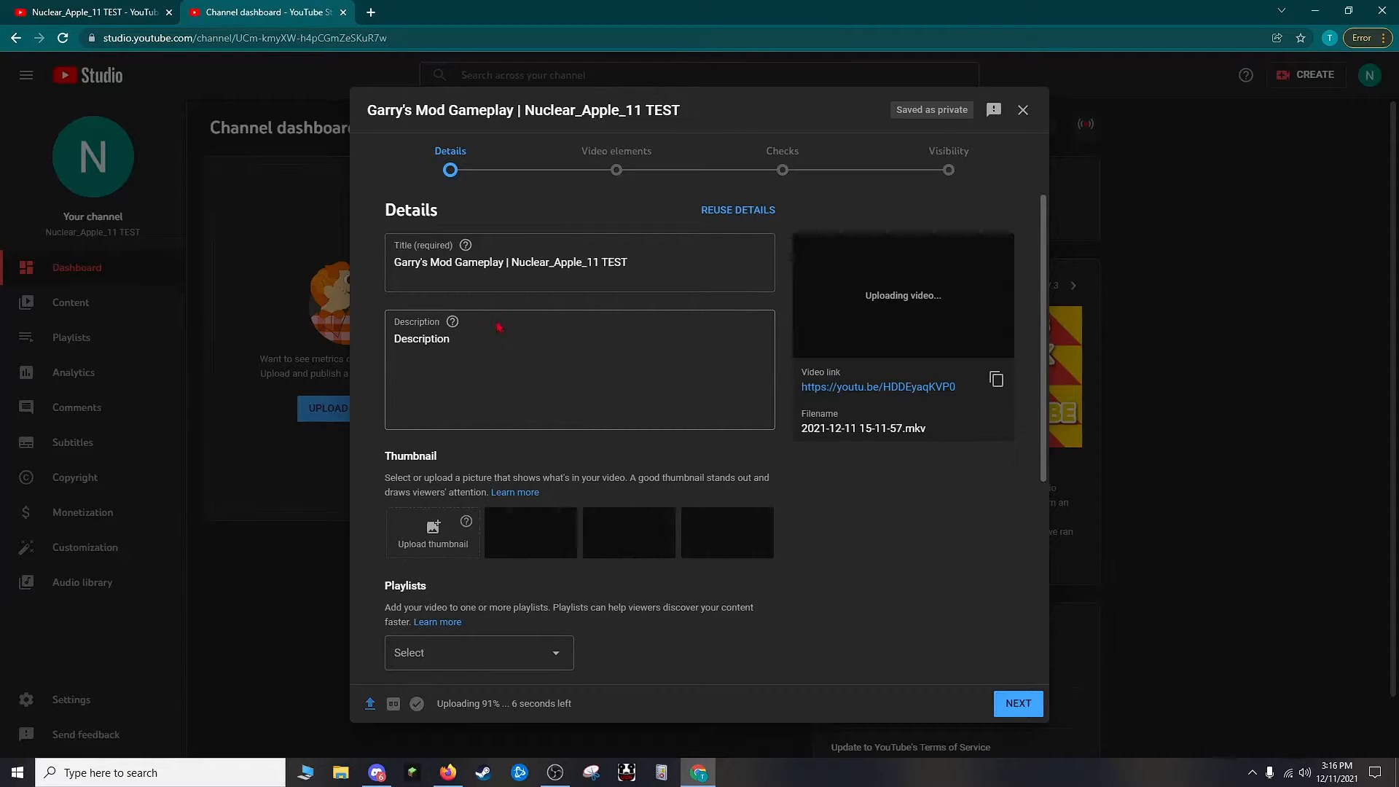
- Start phone verification from the custom thumbnail upload and move the verification window off this screen
scroll(495, 438, "down", 2)
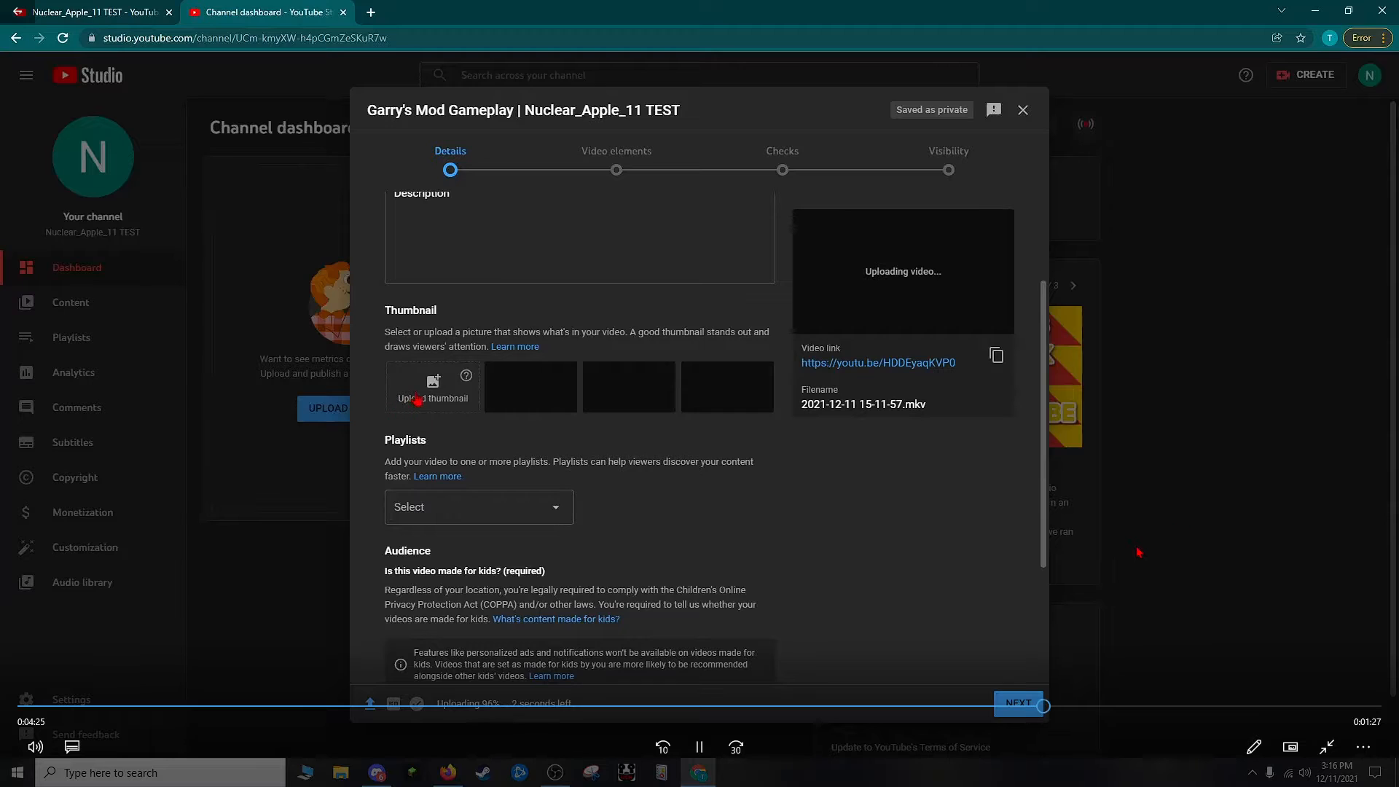
left_click(418, 401)
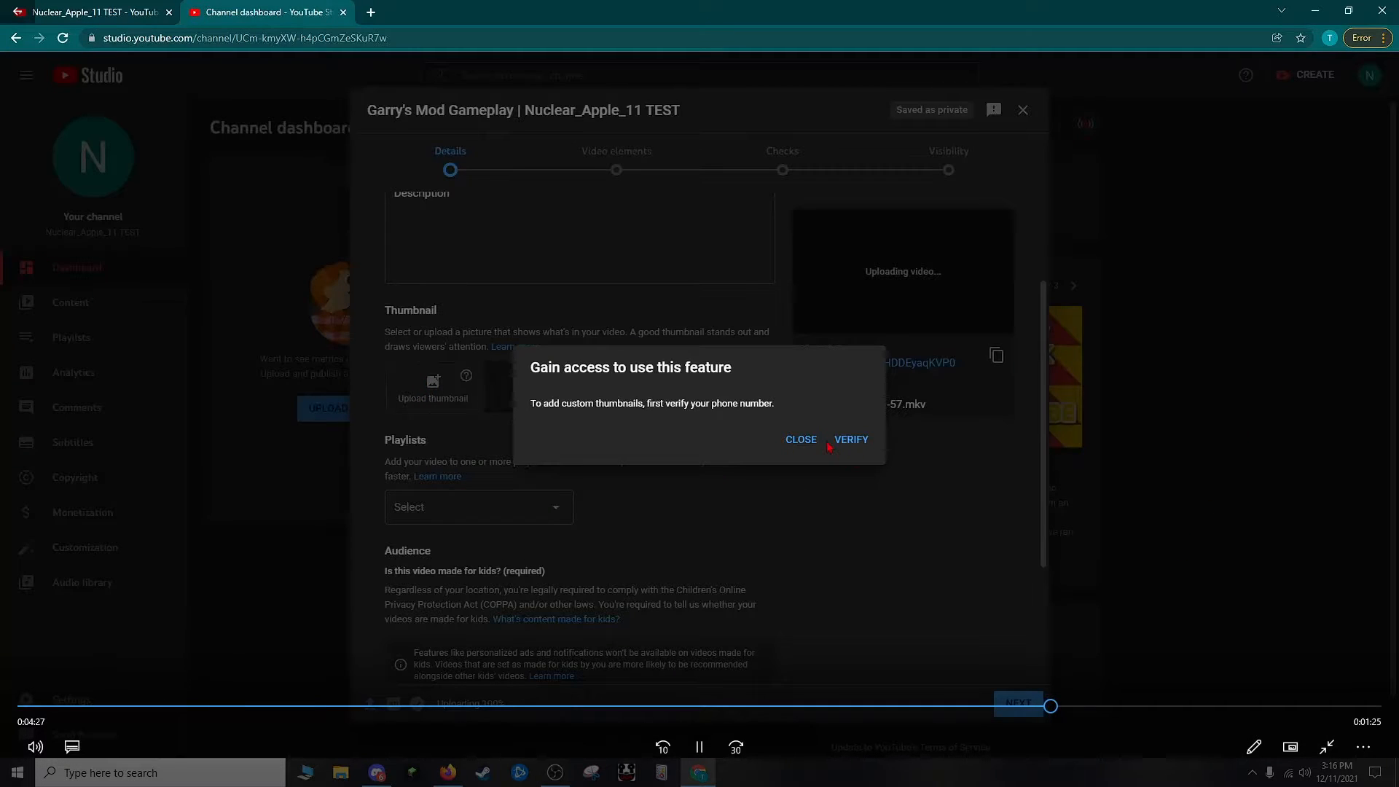
left_click(829, 445)
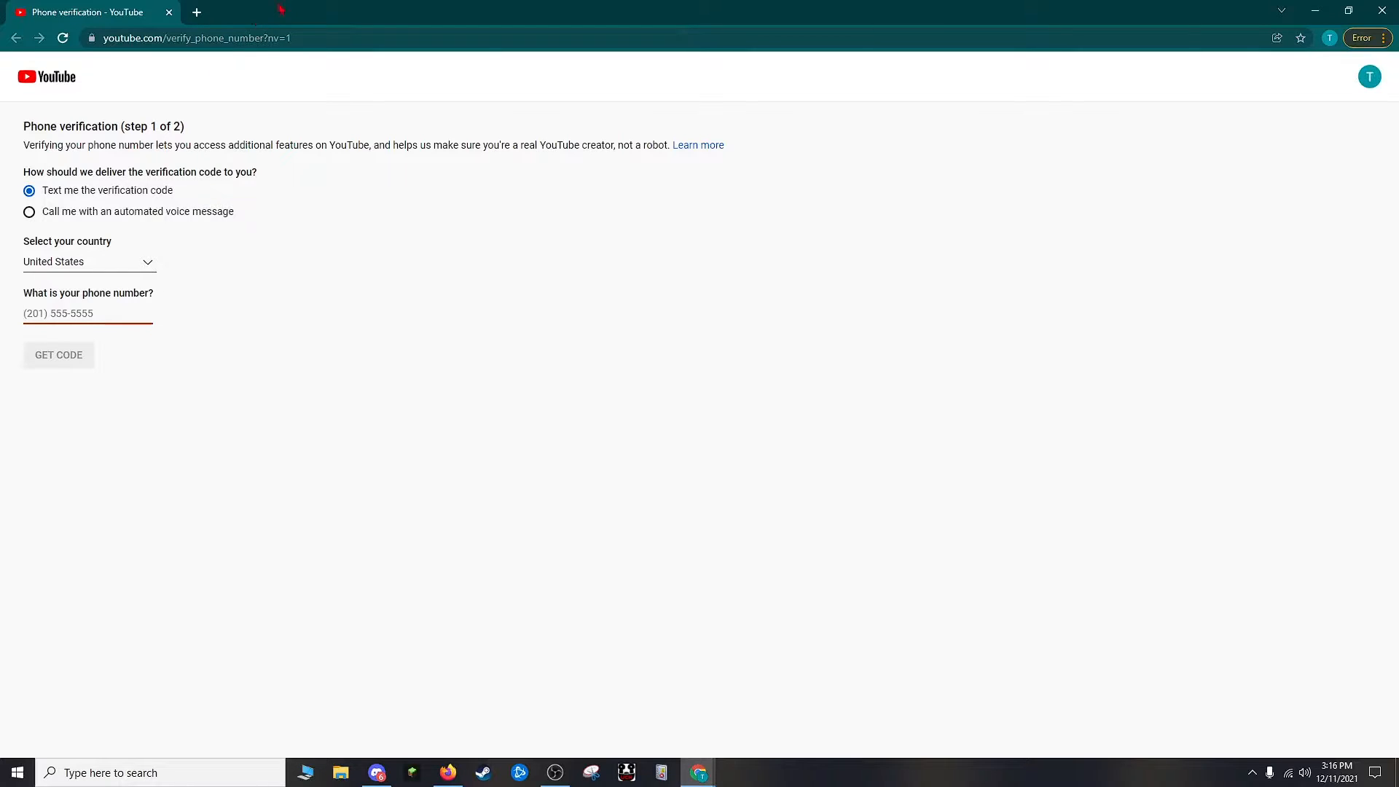
left_click_drag(281, 11, 1398, 416)
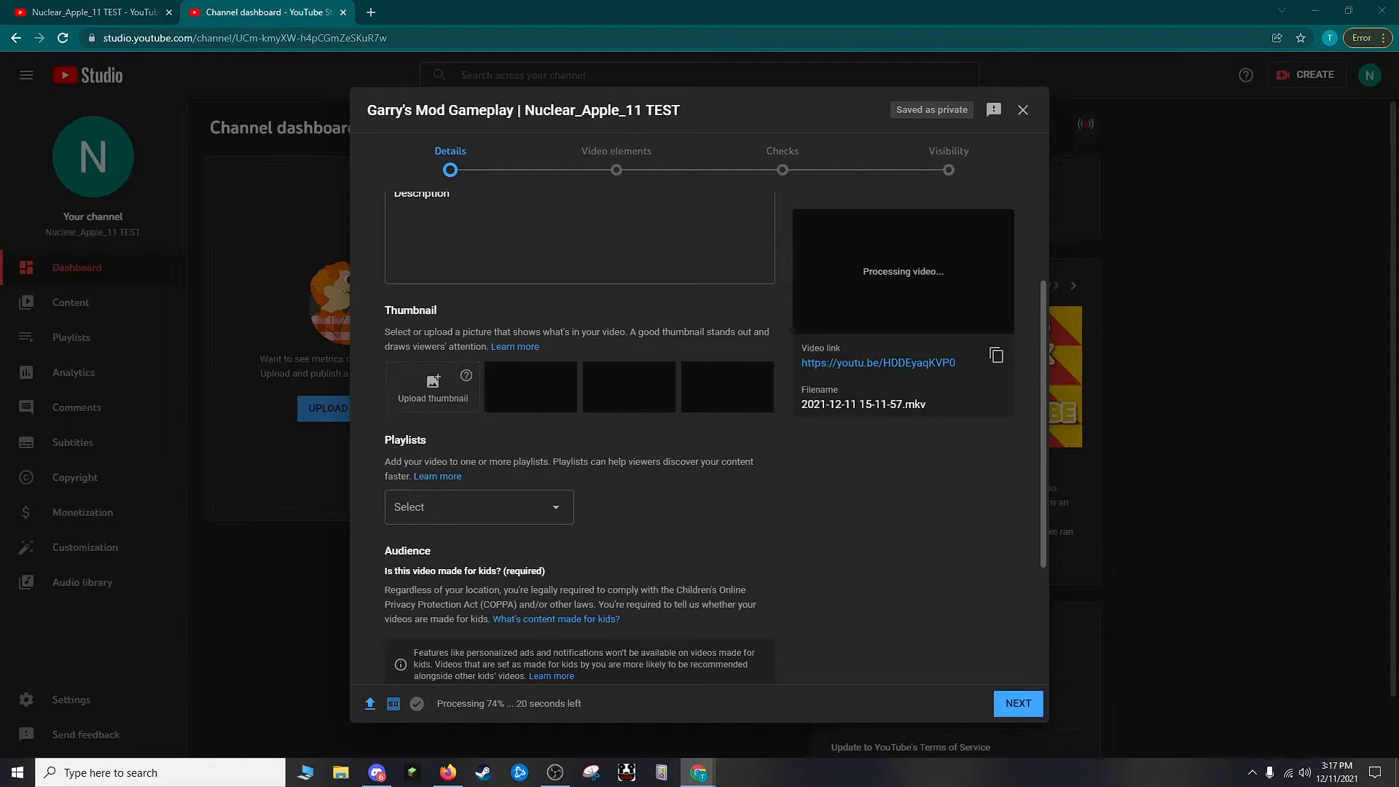
- Bring the phone verification window back, submit the 6-digit verification code and close that window
left_click_drag(1398, 35, 1282, 78)
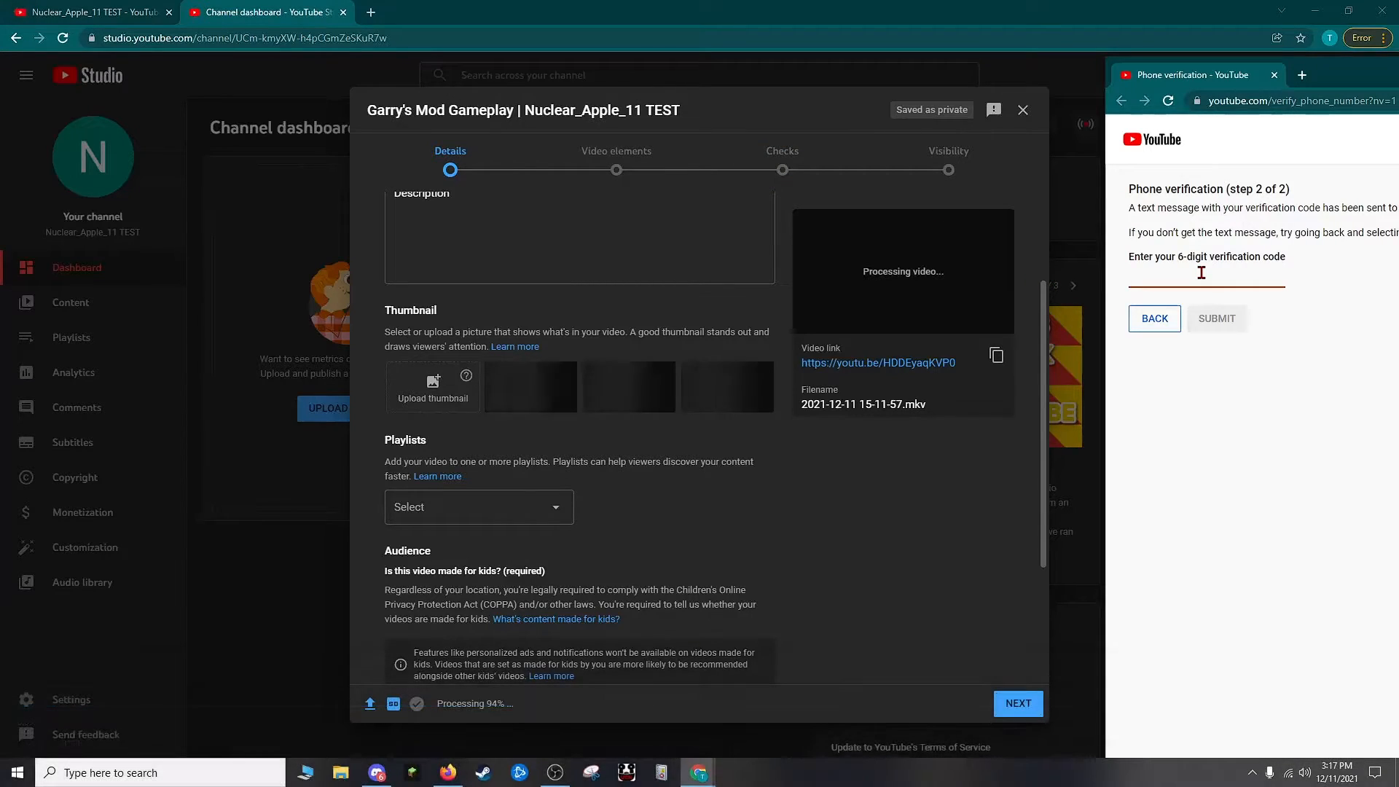
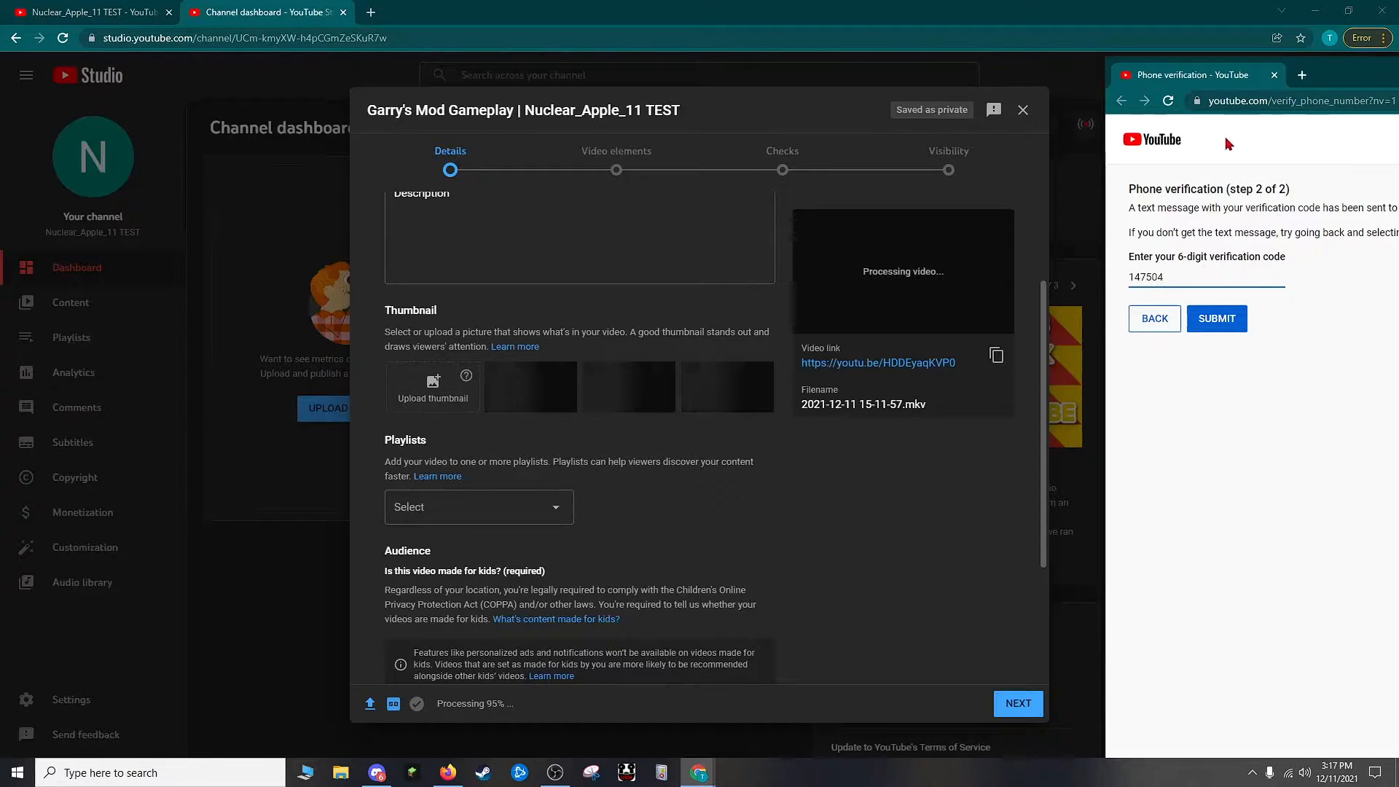
left_click(1218, 319)
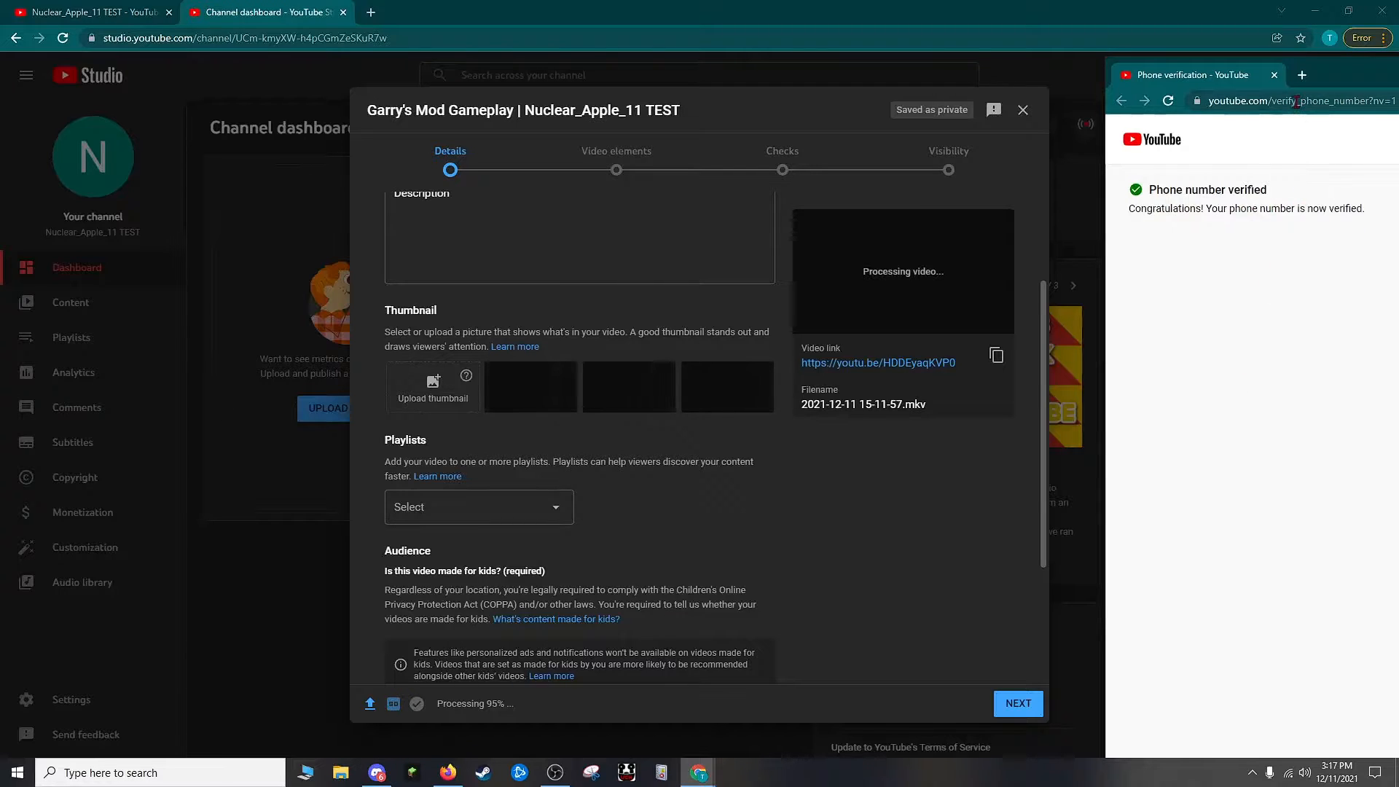
left_click_drag(1344, 67, 605, 26)
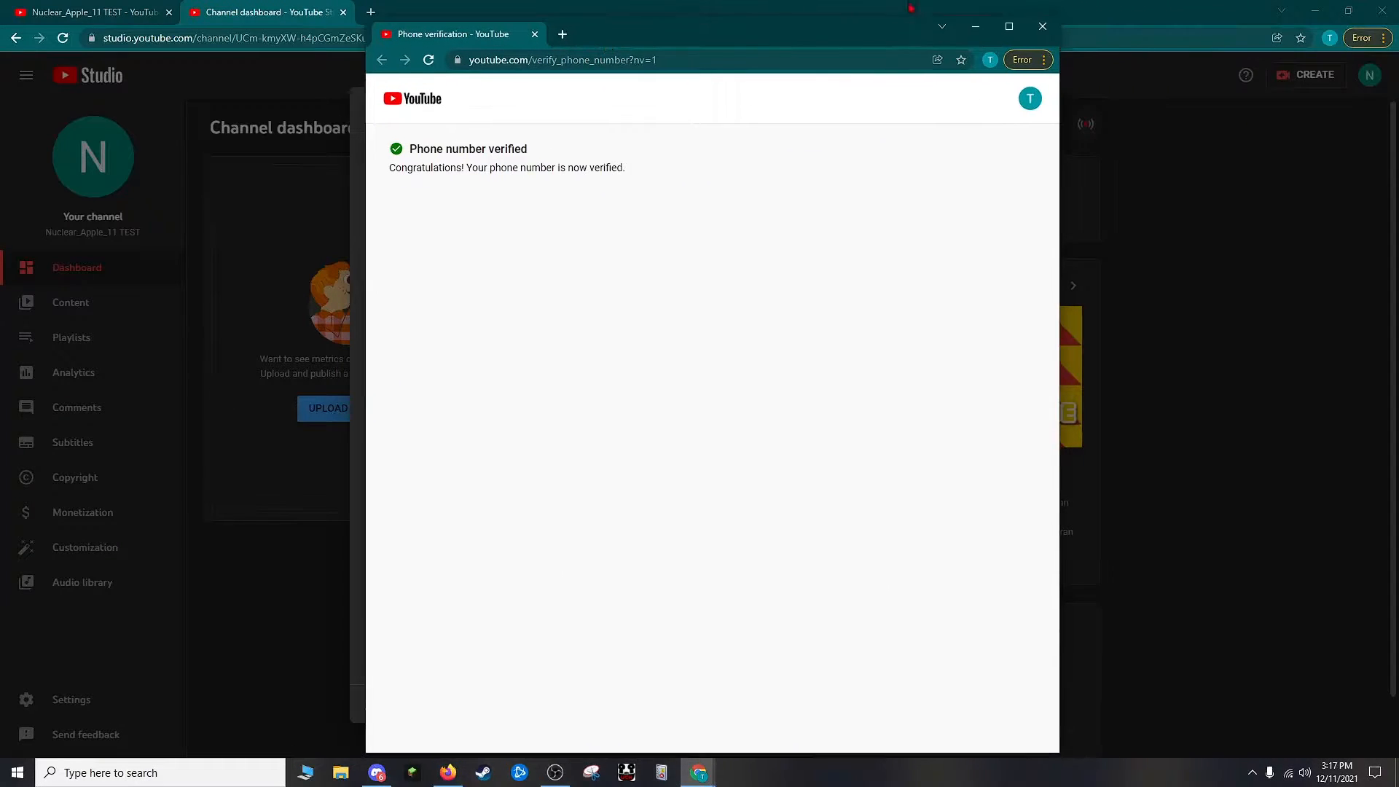
left_click(1050, 35)
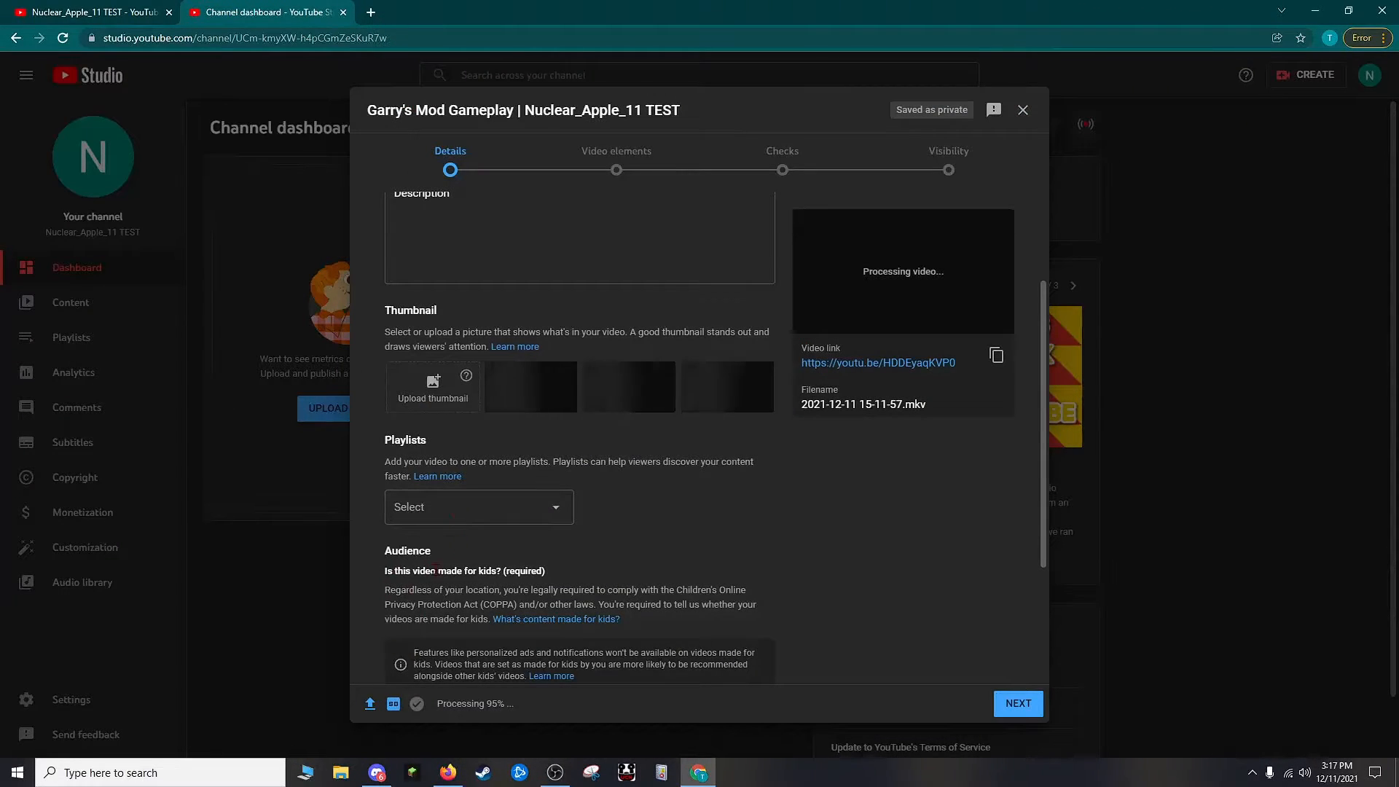
- Dismiss the feature access notices and browse to the Pictures folder for a custom thumbnail
left_click(434, 400)
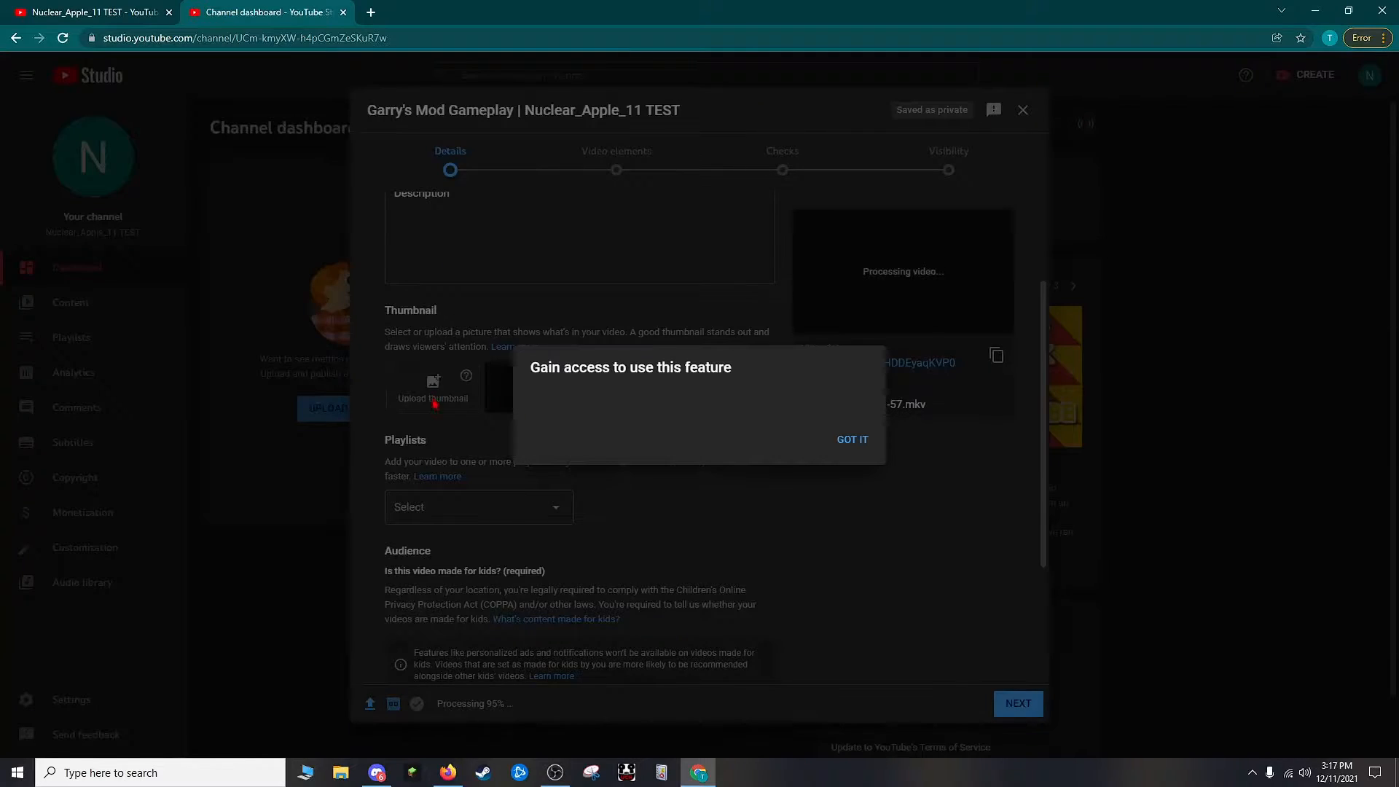
left_click(860, 437)
left_click(434, 397)
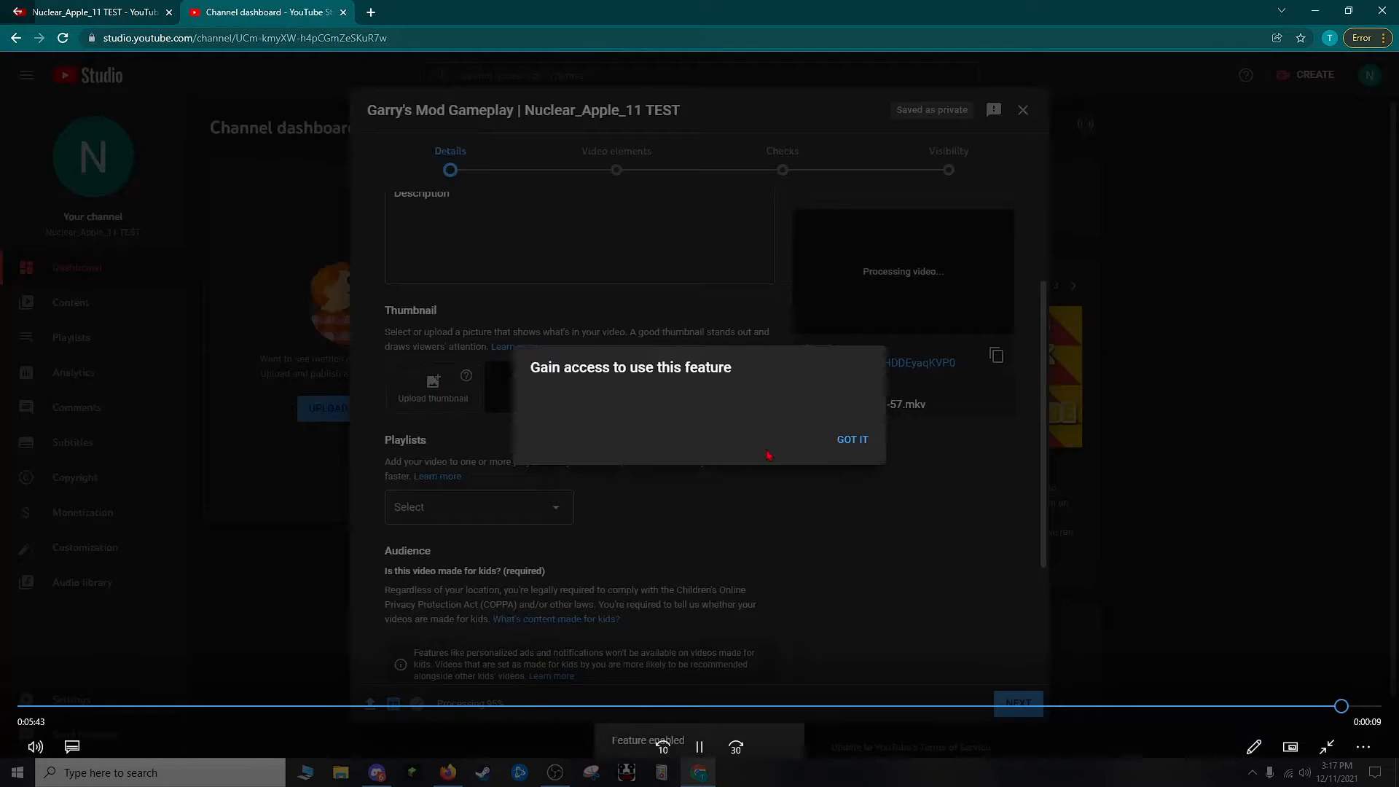
left_click(854, 440)
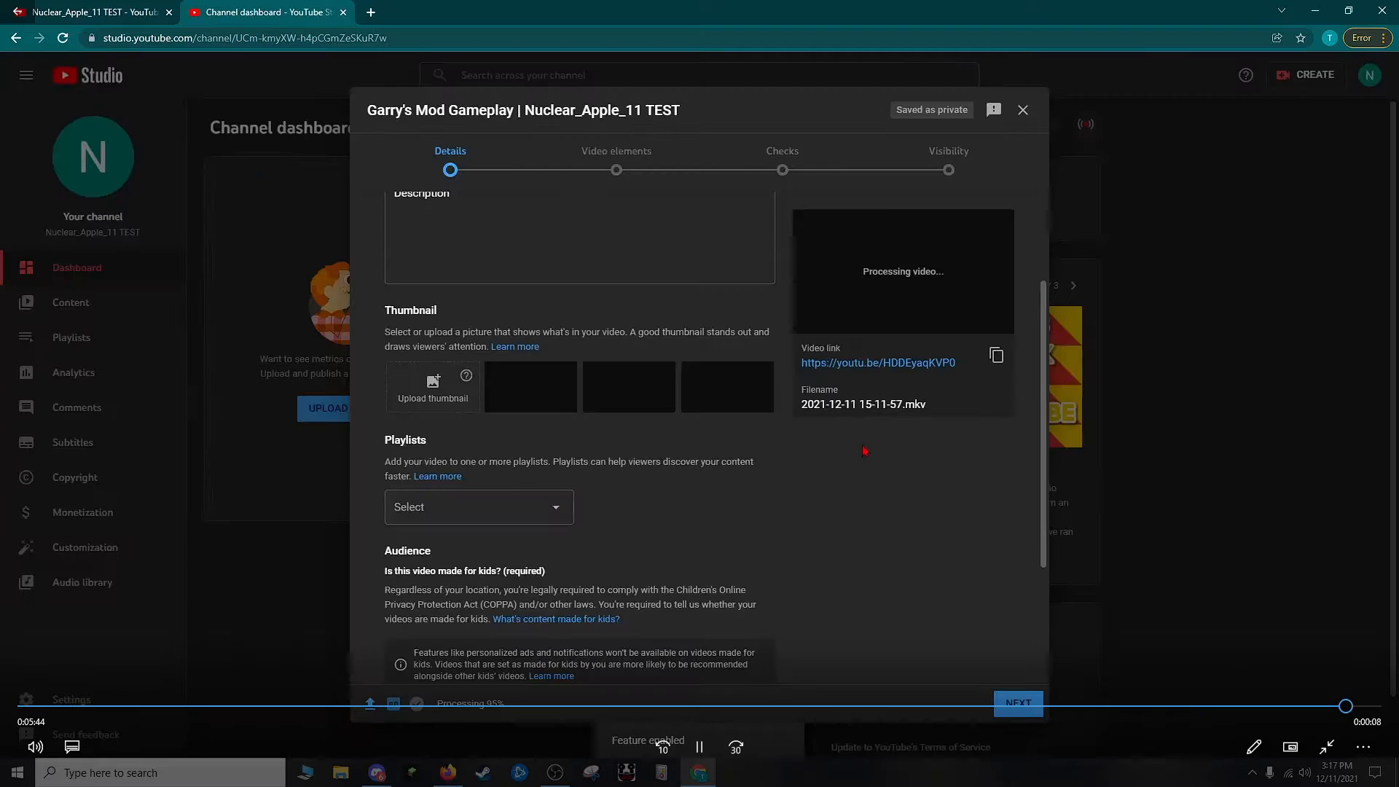
left_click(433, 385)
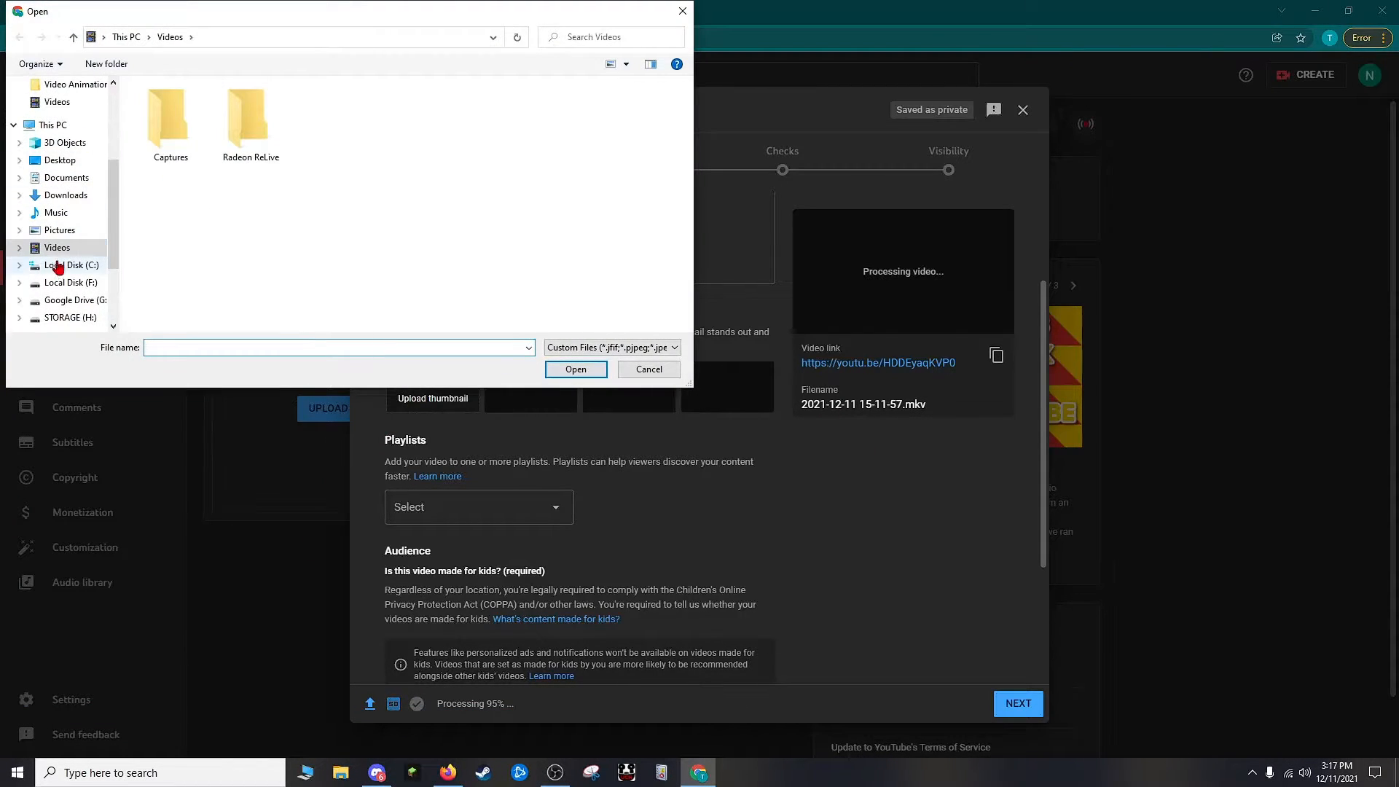
left_click(60, 229)
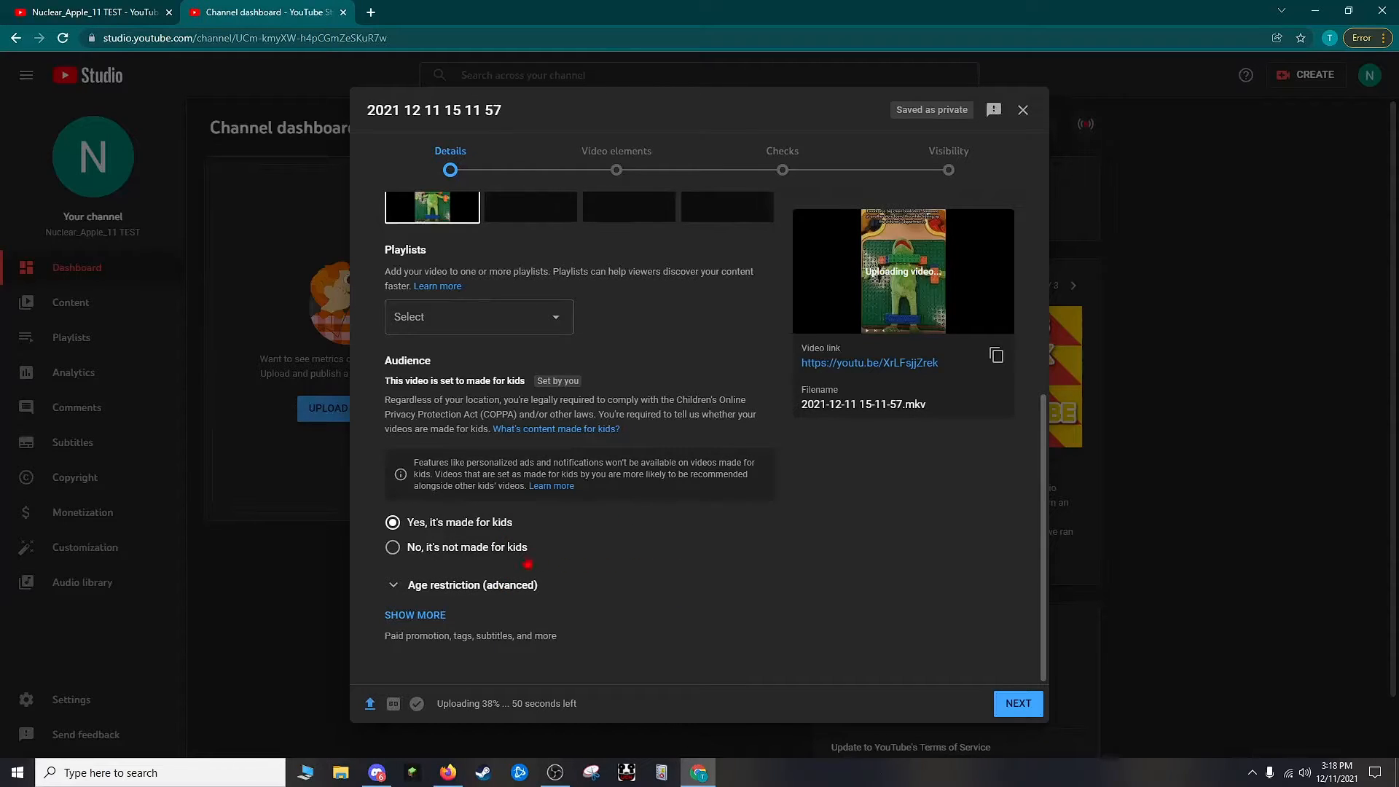
- Mark the video as not made for kids and expand the additional video details
left_click(393, 548)
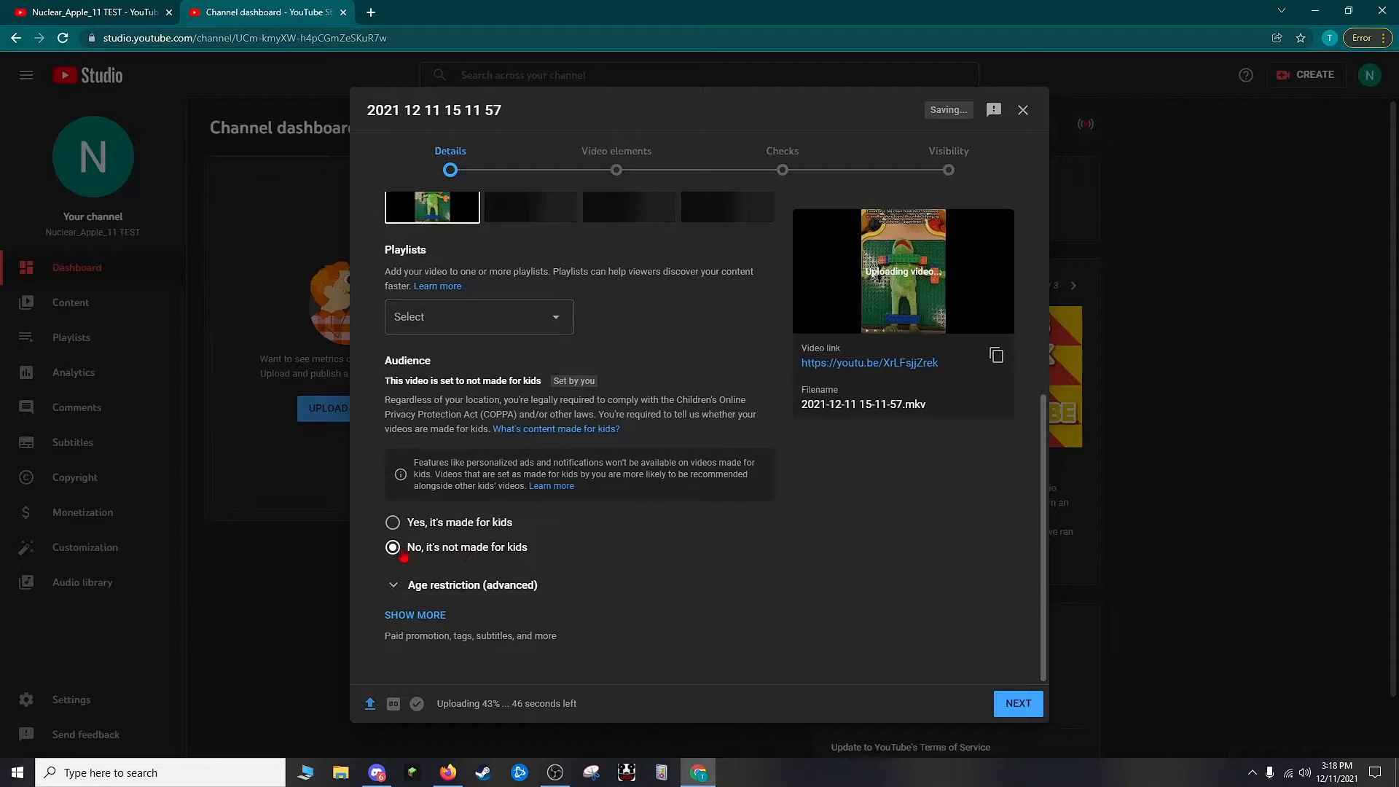
left_click(415, 616)
- Add the tags kermit, legos, Garry's, mod and gaming to the video
scroll(487, 560, "down", 2)
scroll(488, 560, "down", 3)
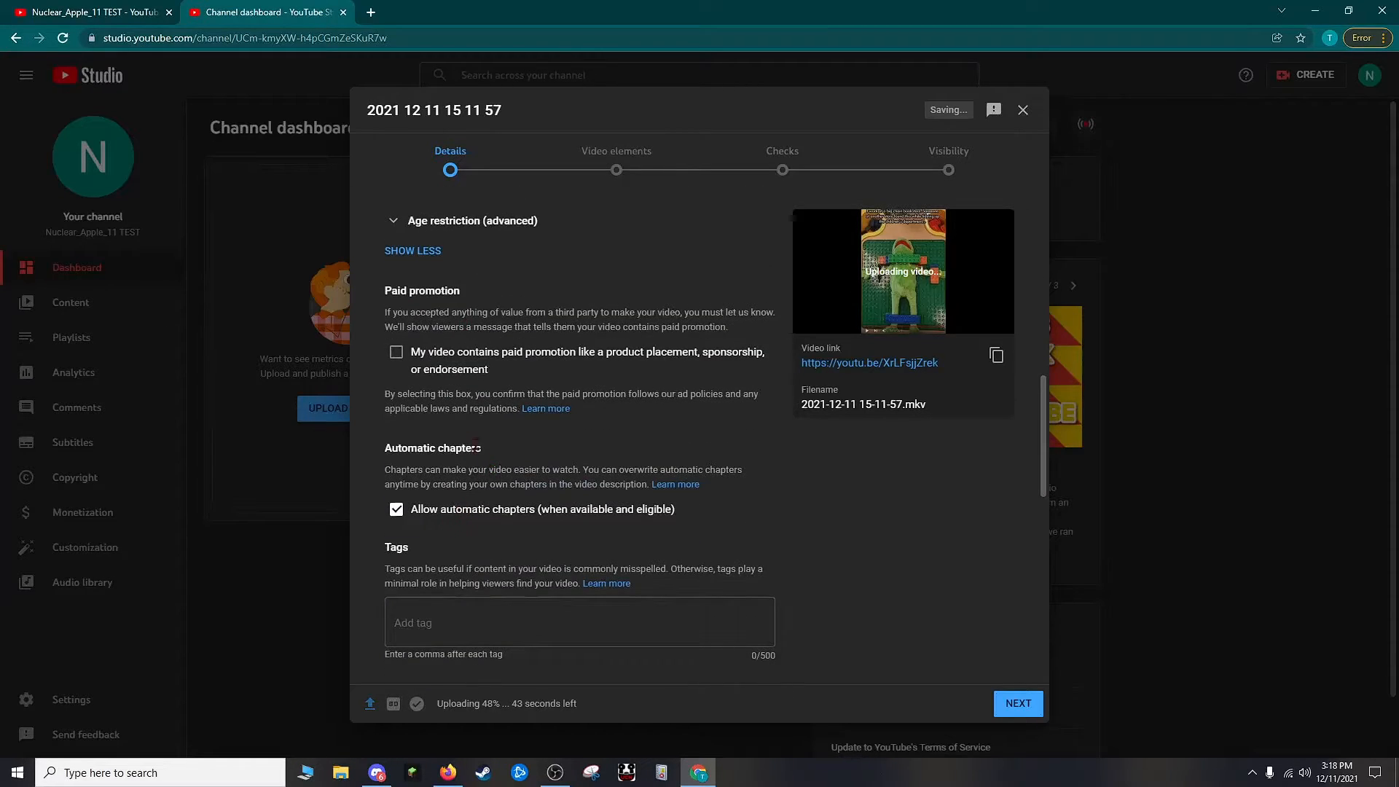
scroll(475, 445, "down", 2)
scroll(463, 495, "up", 2)
scroll(463, 495, "down", 2)
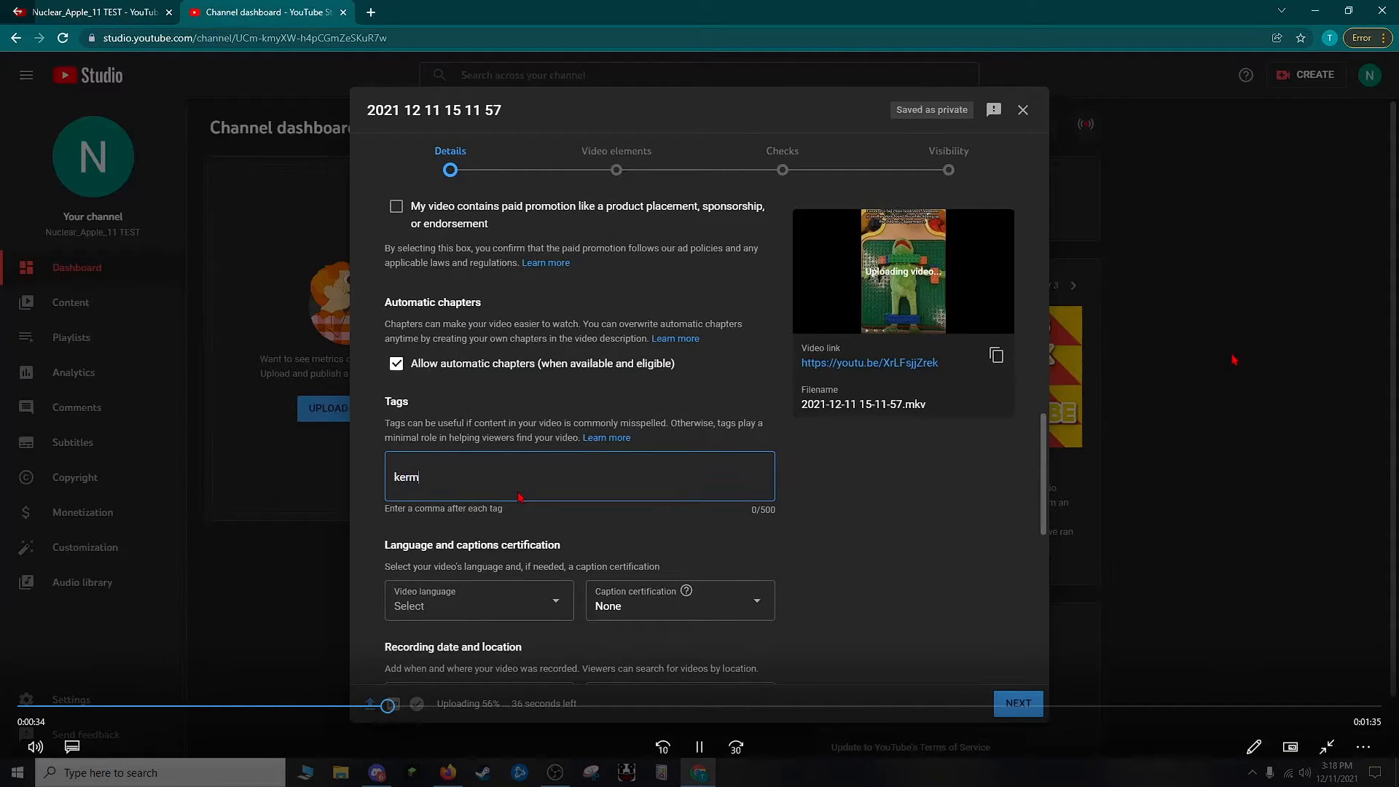
type(",")
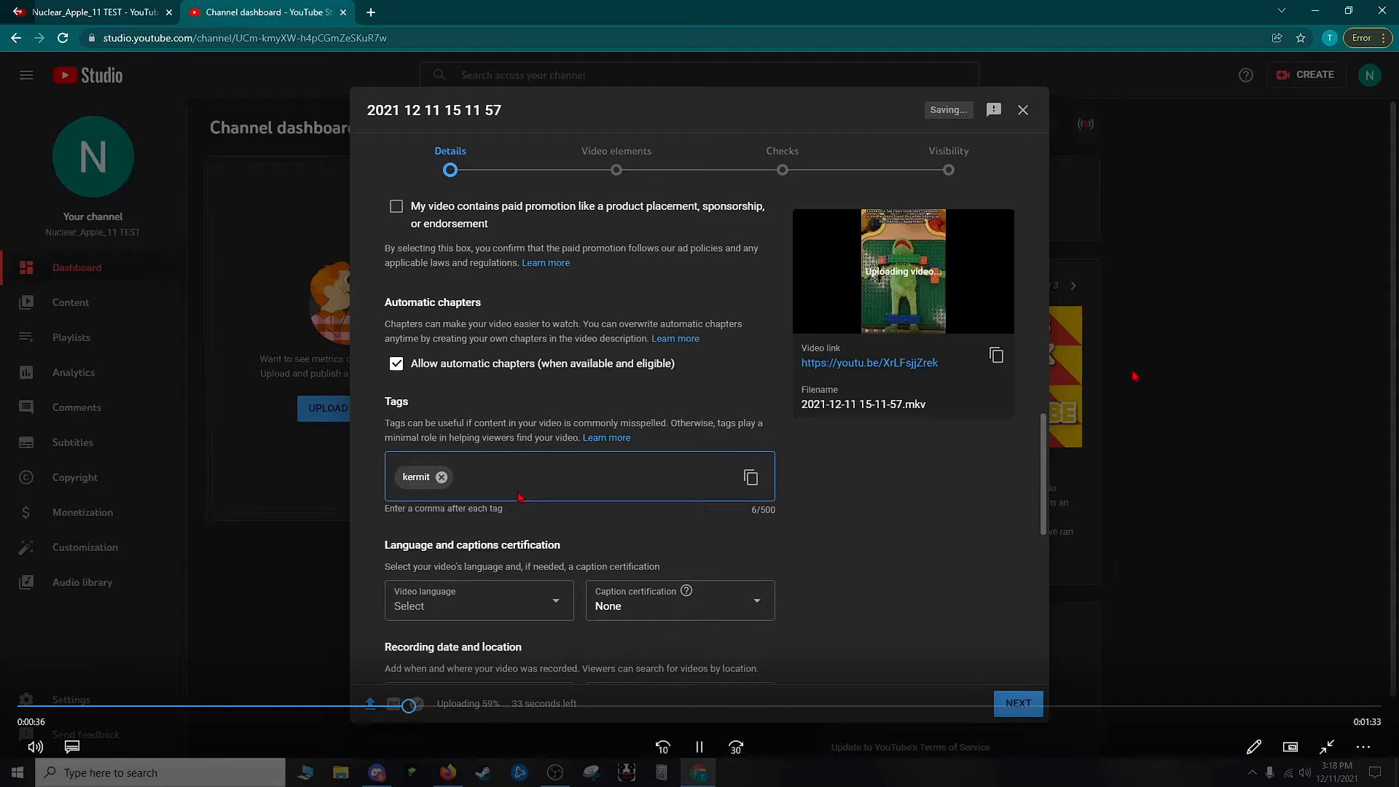
type("legos,")
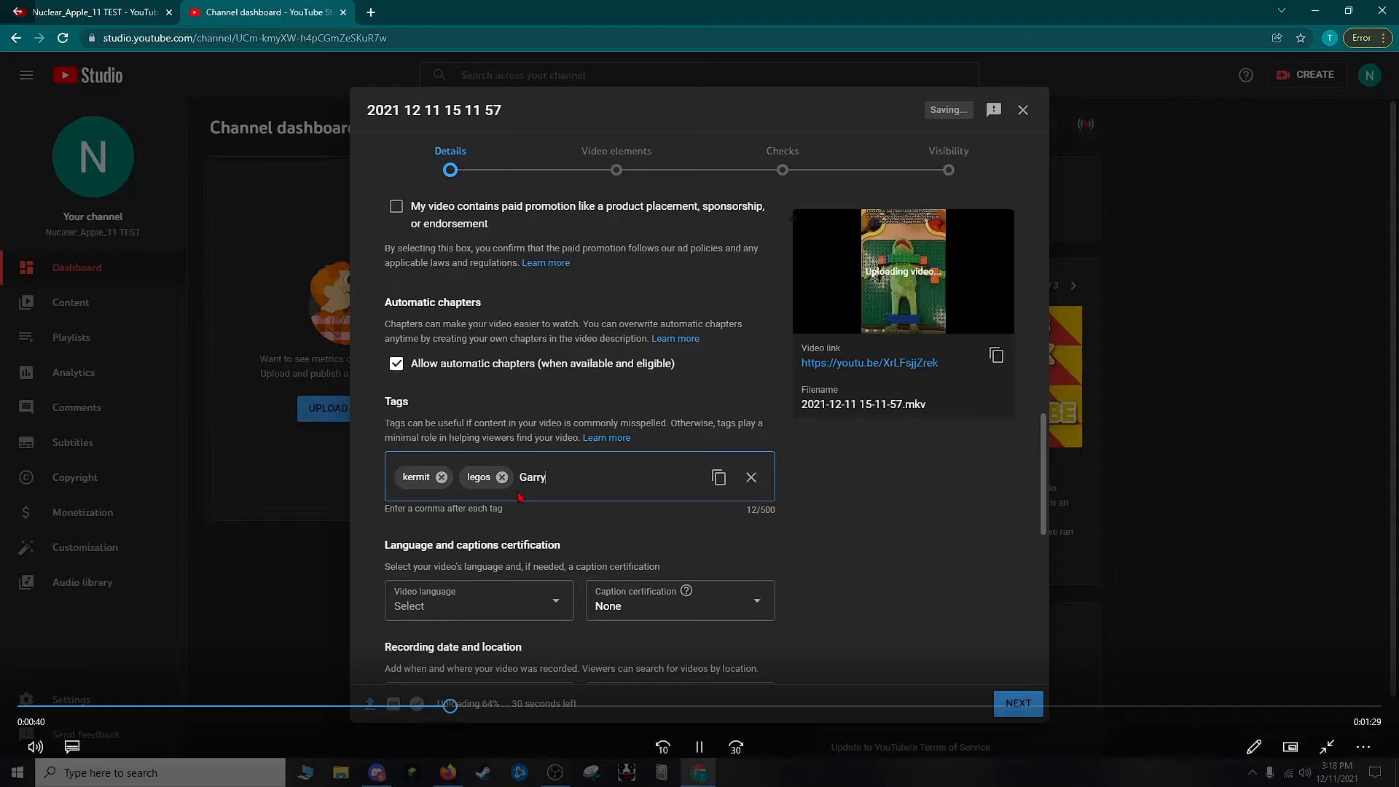
type("Garry's,mod")
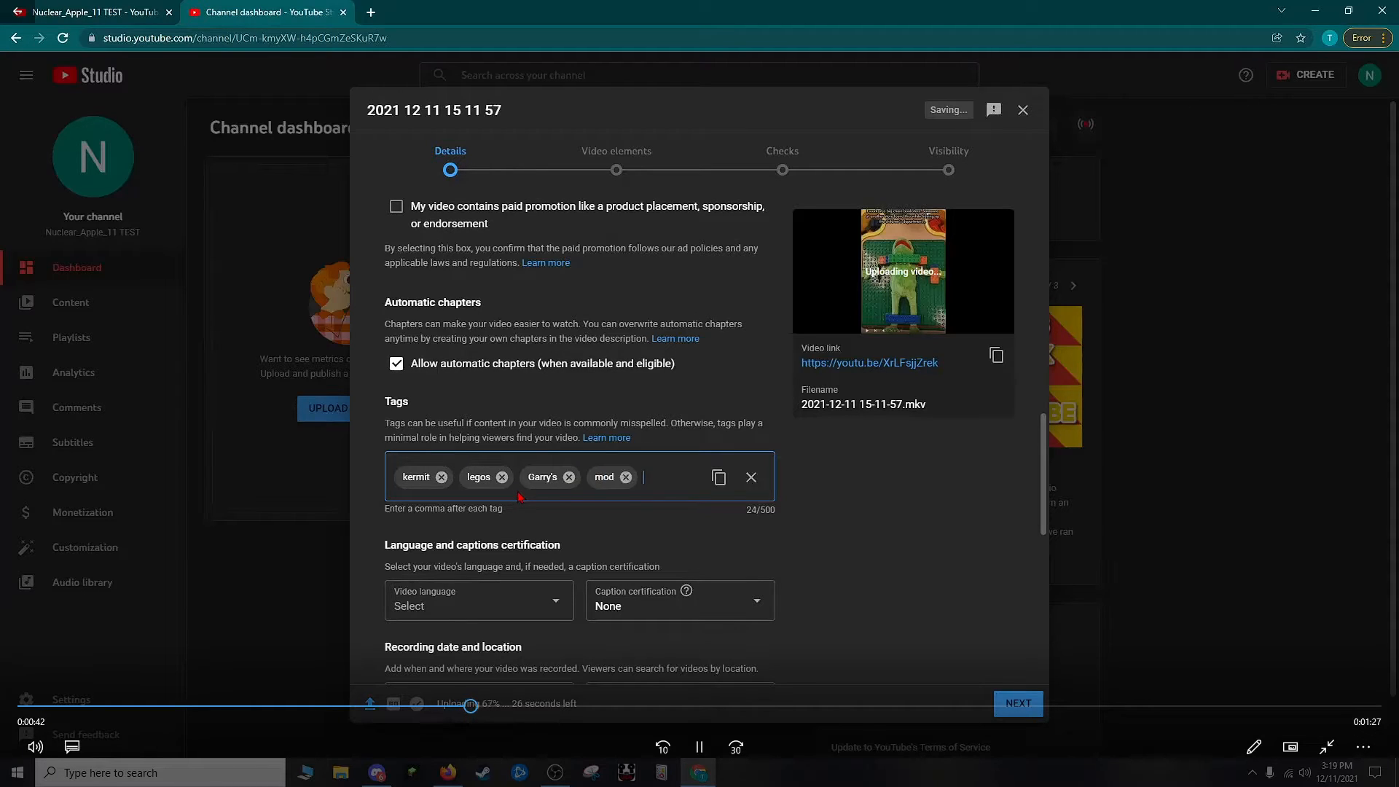
type(",gaming,")
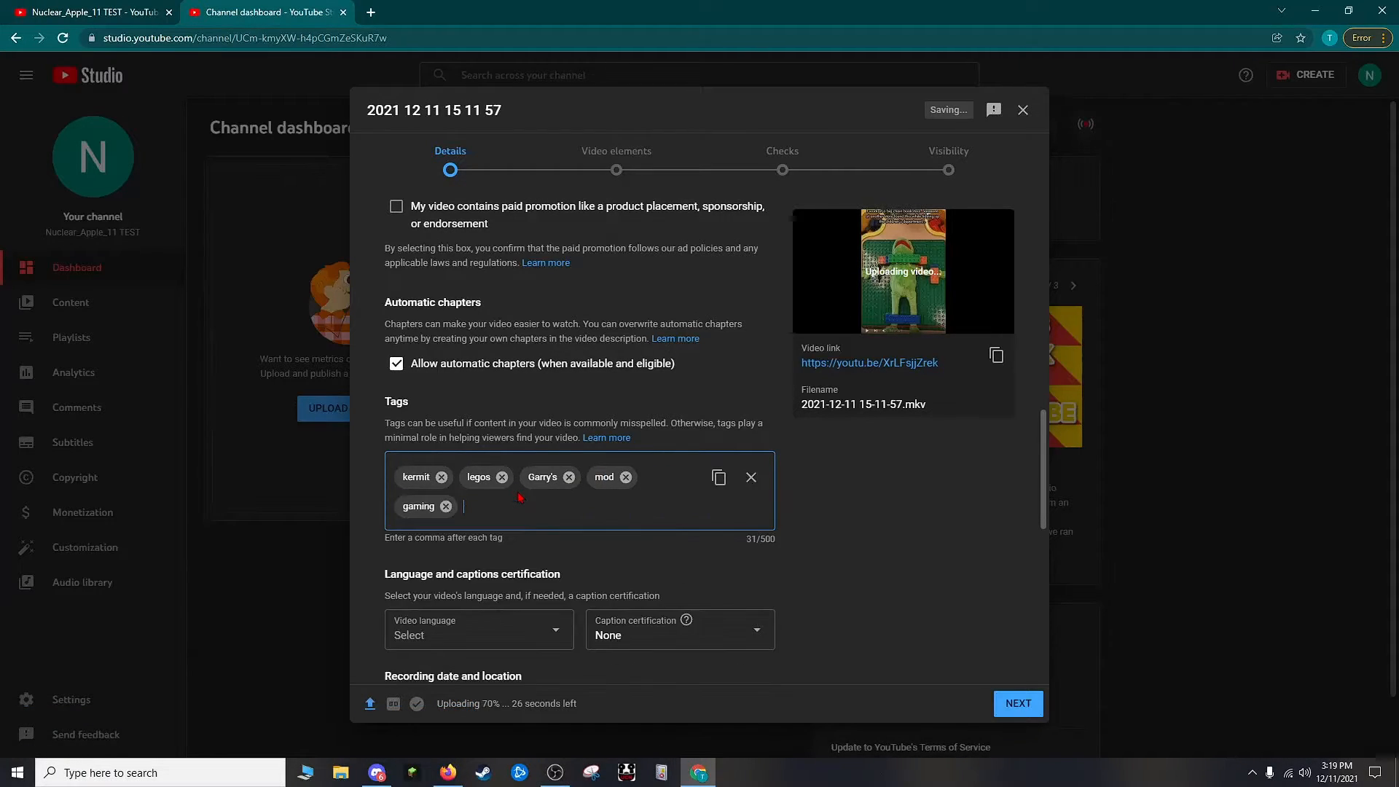
- Check the video language list without choosing a language, and set the recording date to Dec 11, 2021
scroll(542, 438, "down", 2)
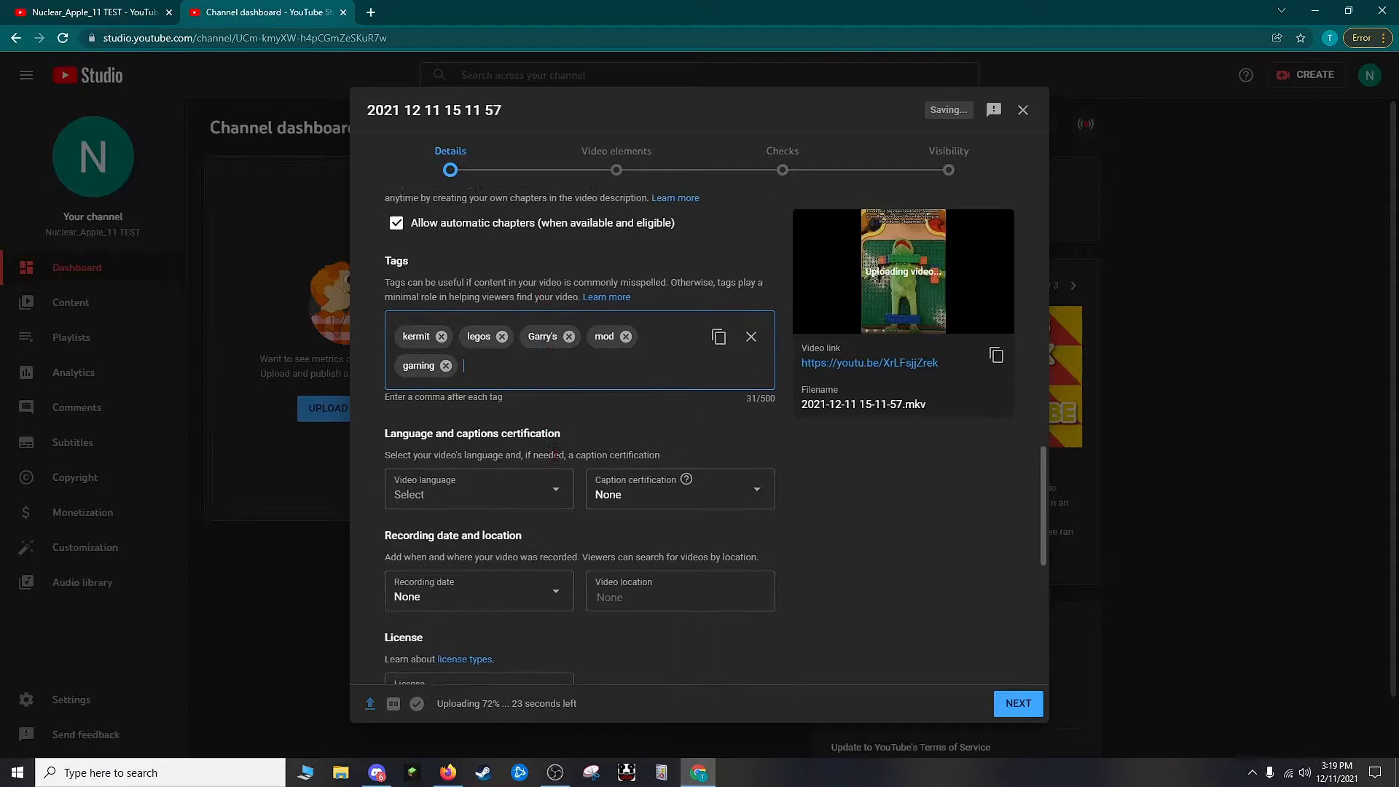
left_click(519, 477)
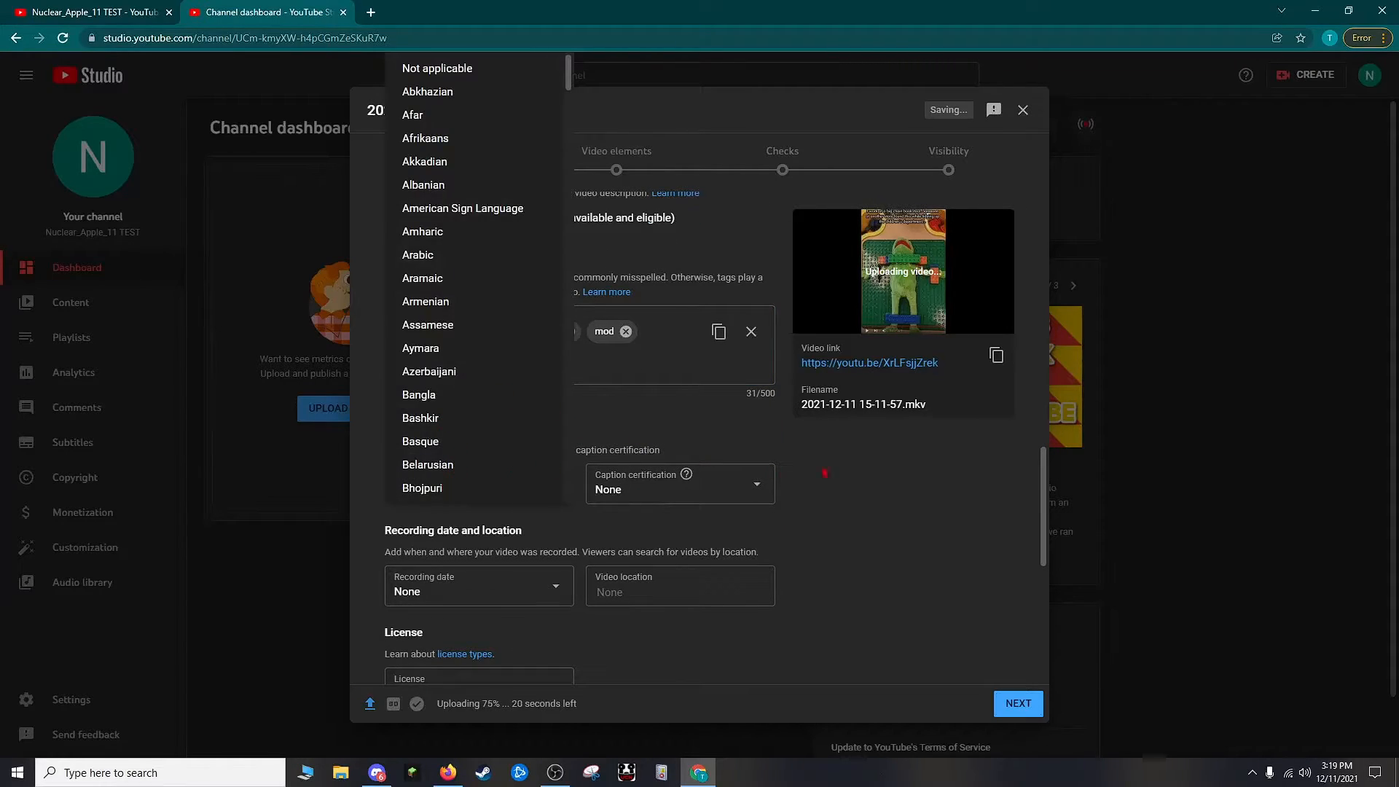
left_click(798, 477)
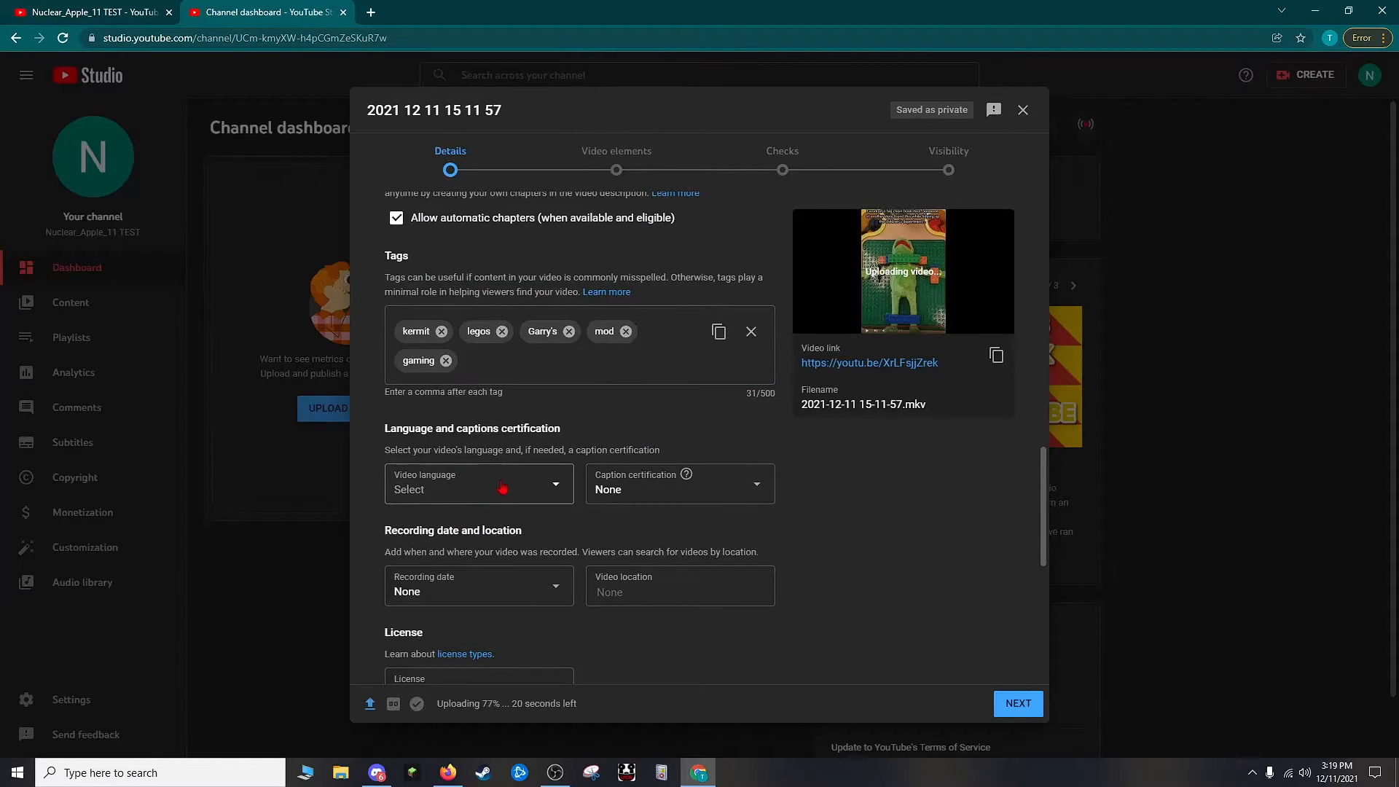
scroll(502, 487, "down", 1)
left_click(479, 517)
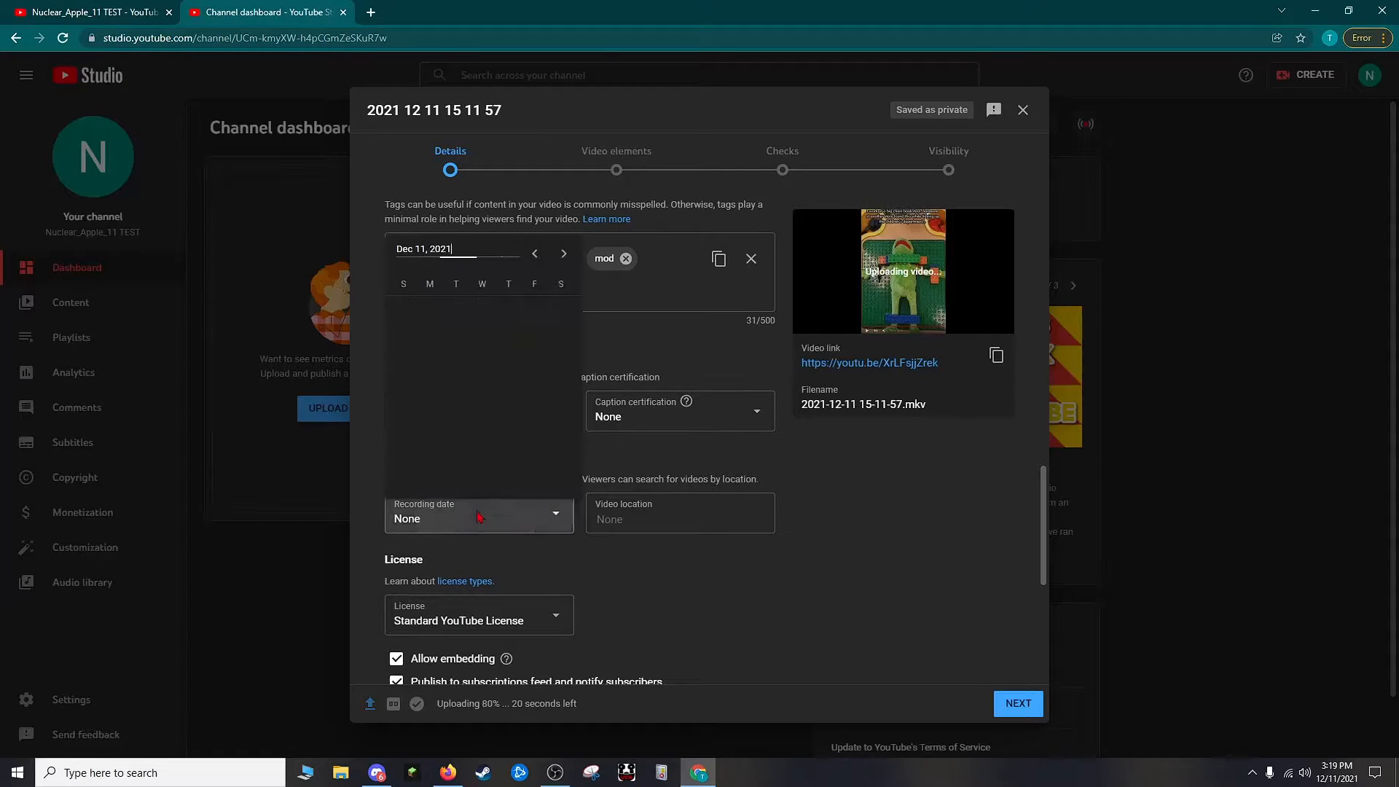
left_click(486, 519)
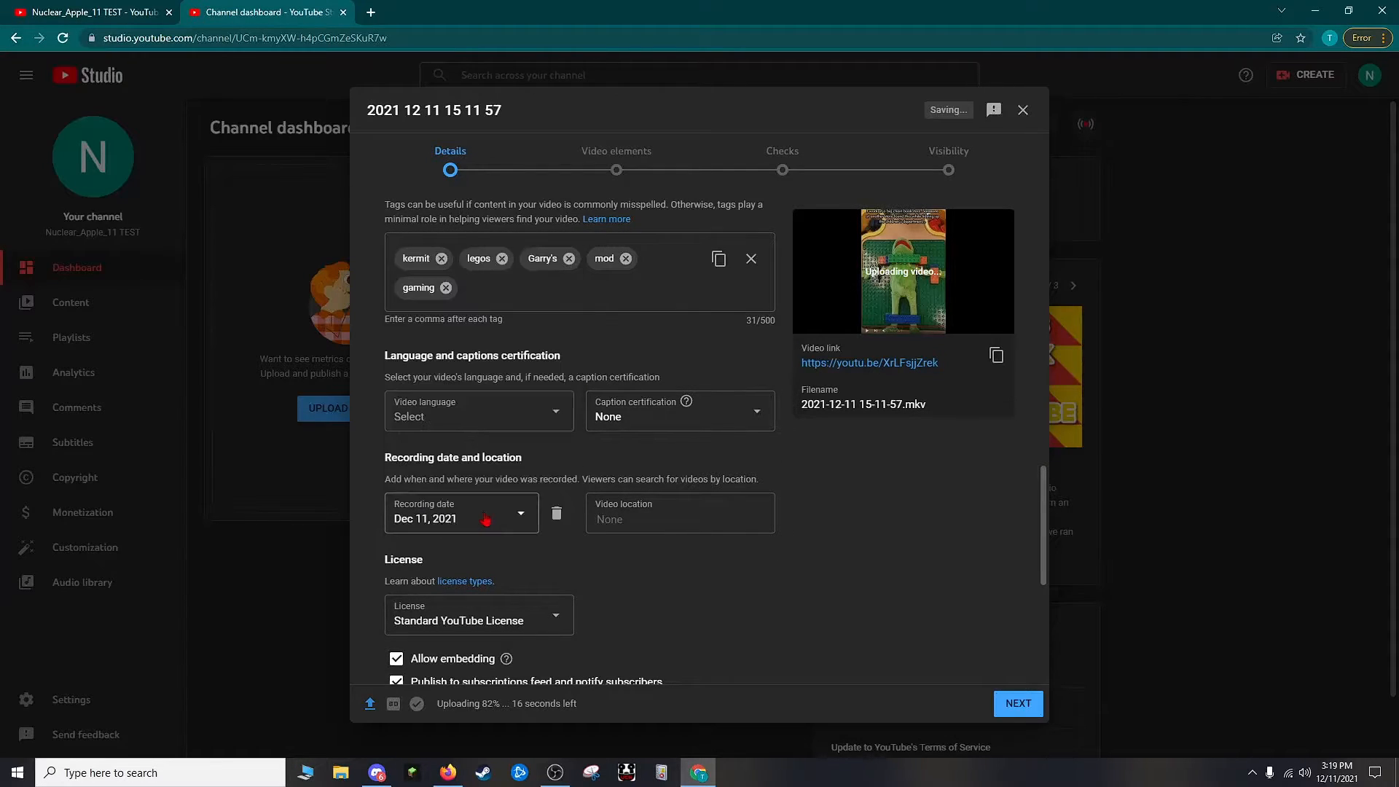
- Set the video's category to Gaming and choose Garry's Mod as the game title
scroll(487, 514, "down", 3)
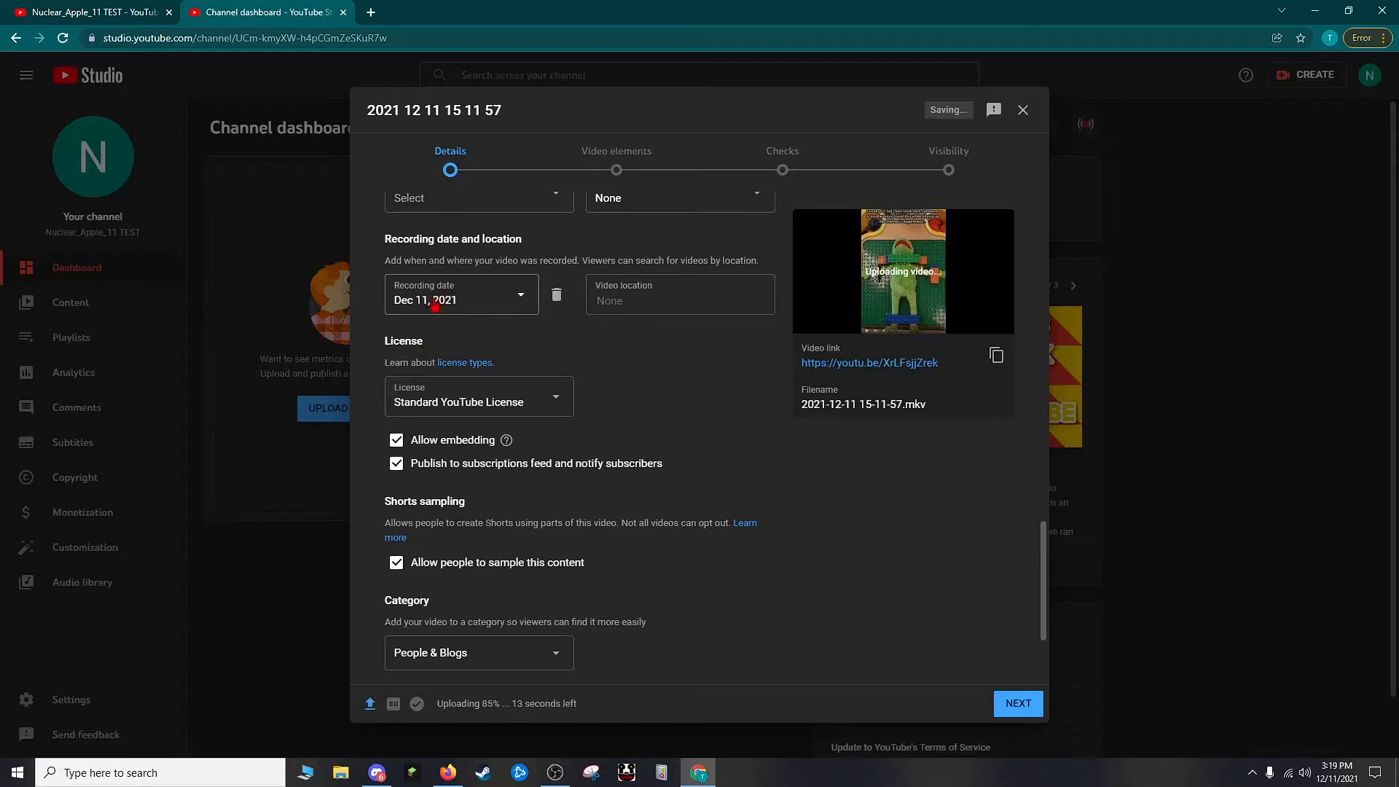
scroll(473, 408, "down", 2)
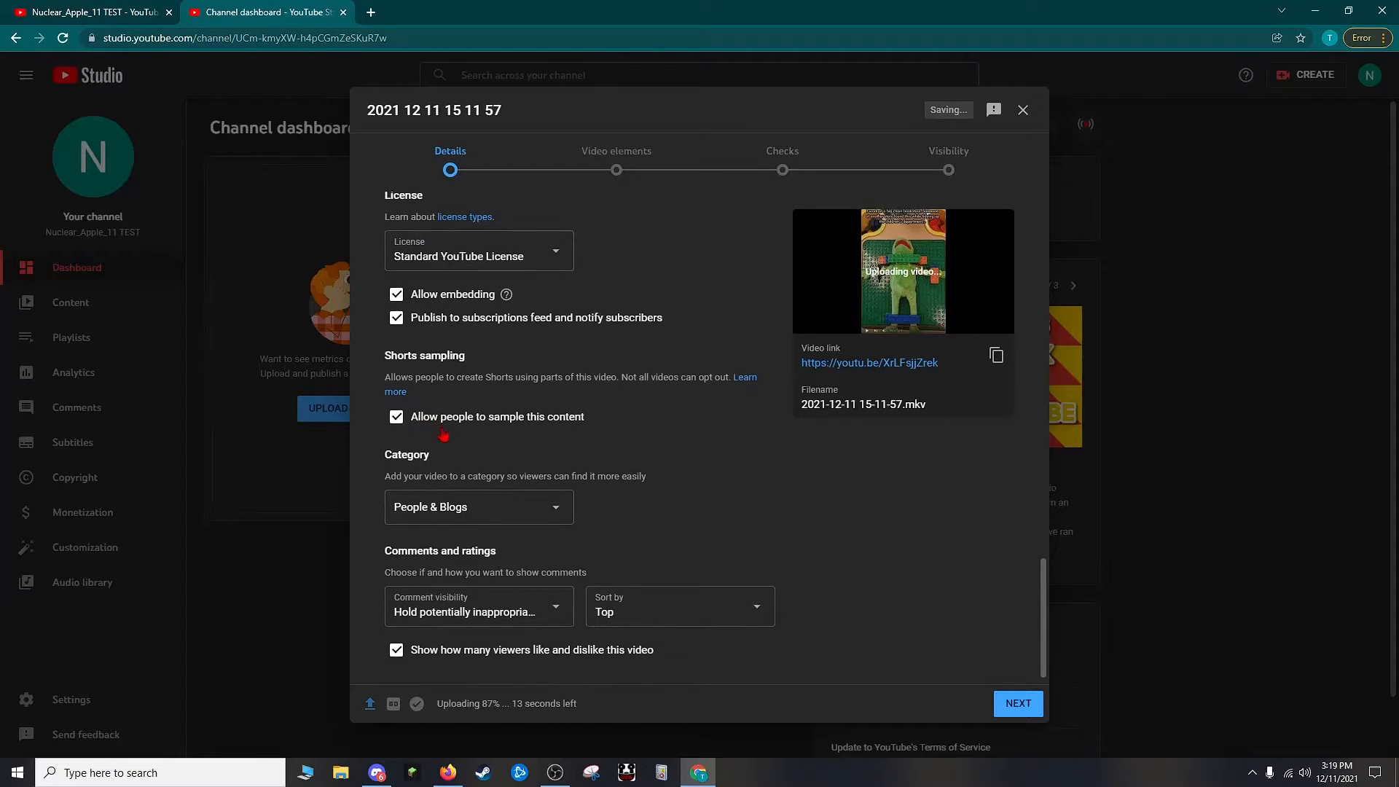
left_click(465, 494)
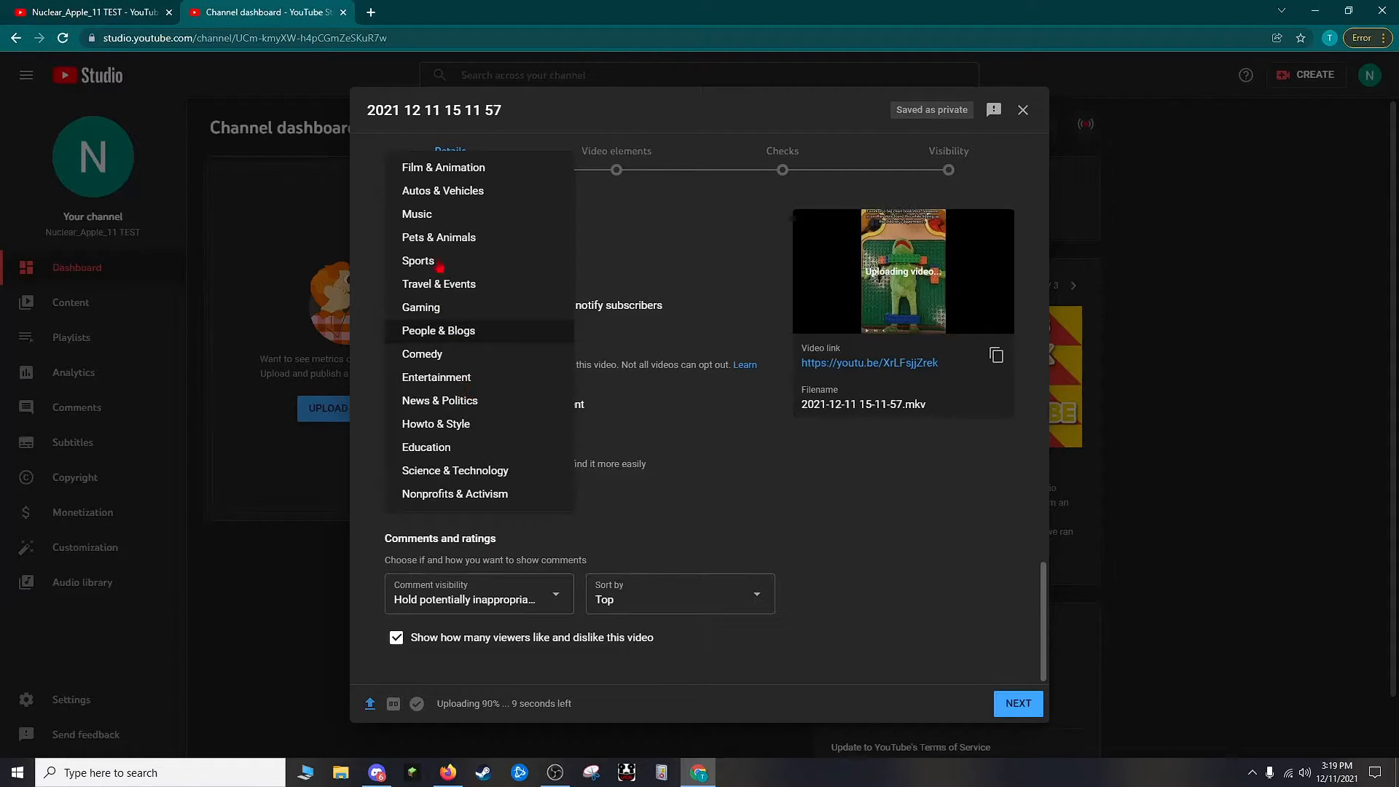
left_click(446, 312)
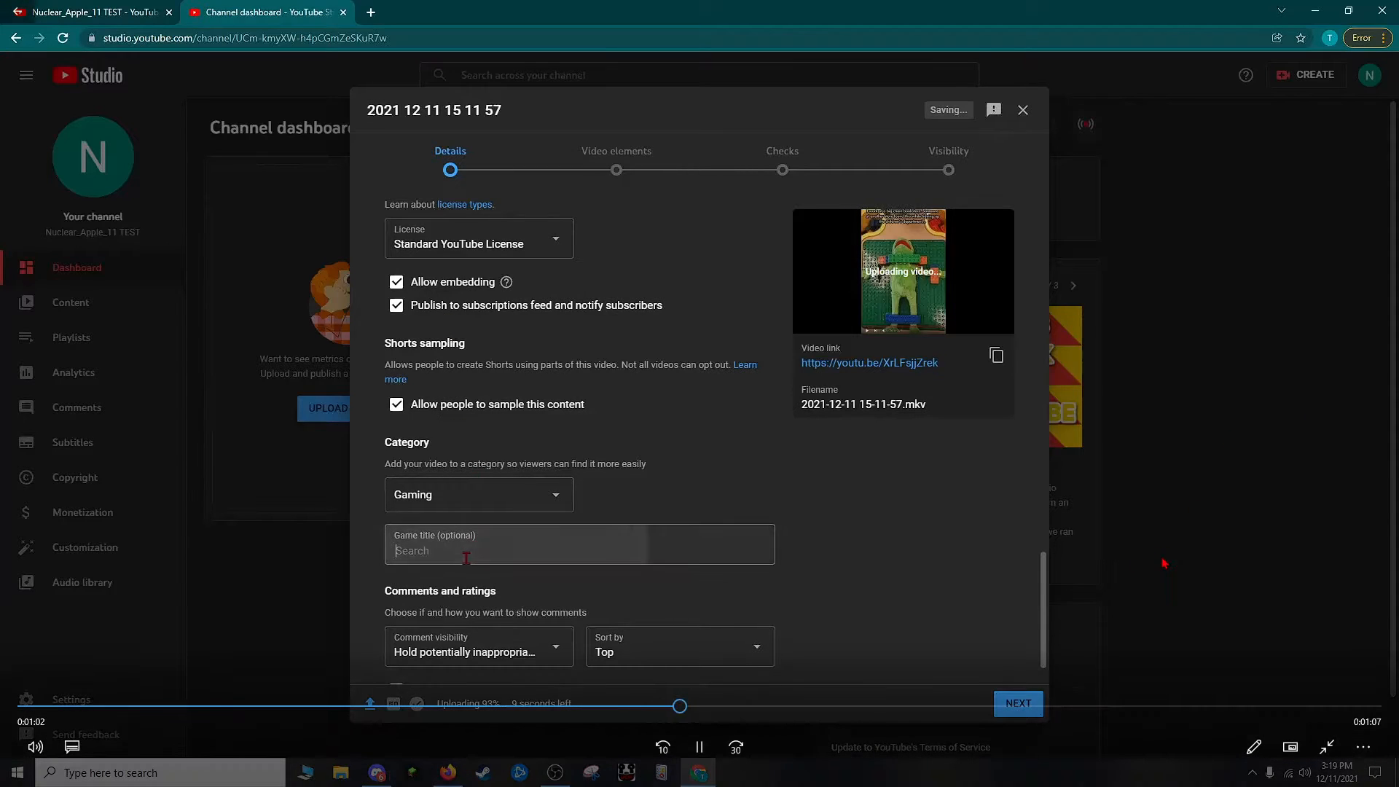
type("garry")
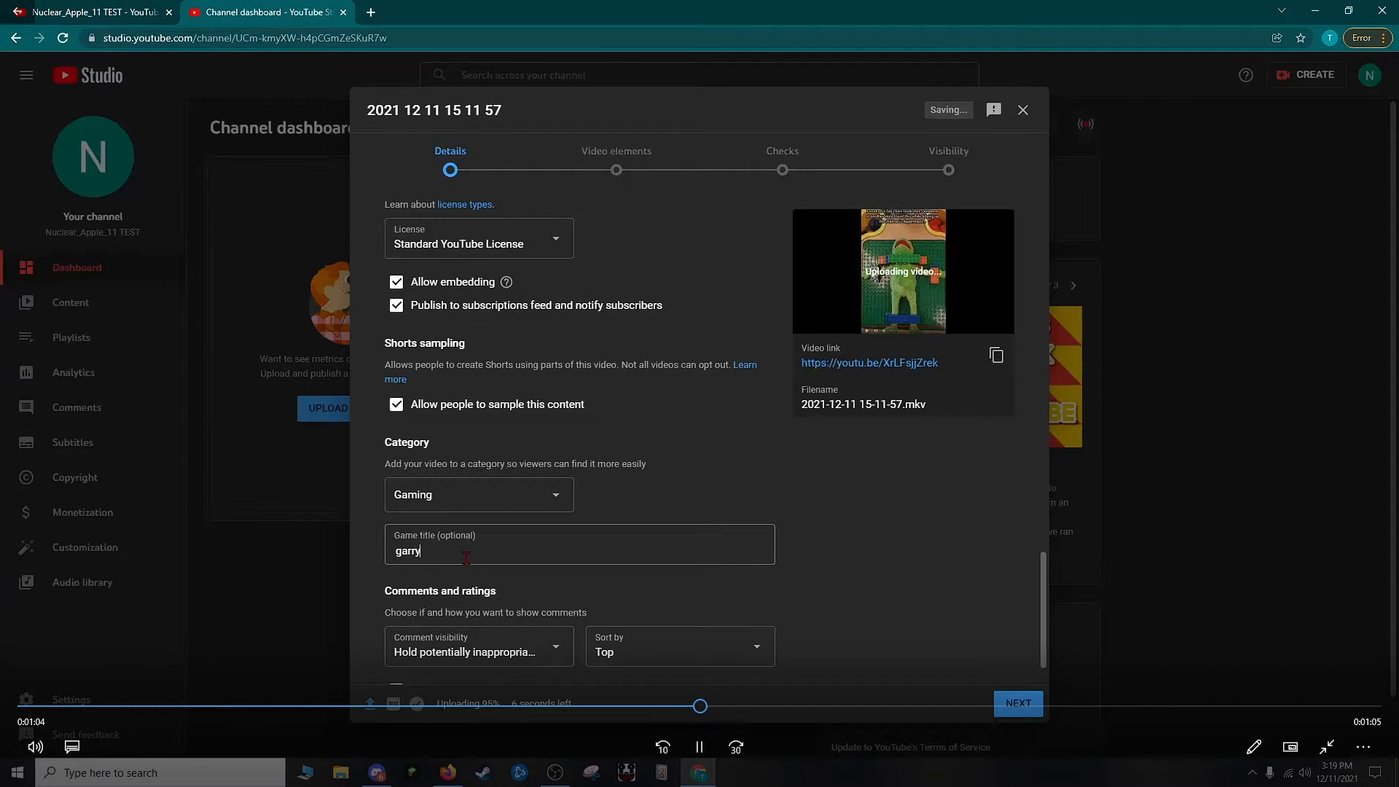
type("'s mod")
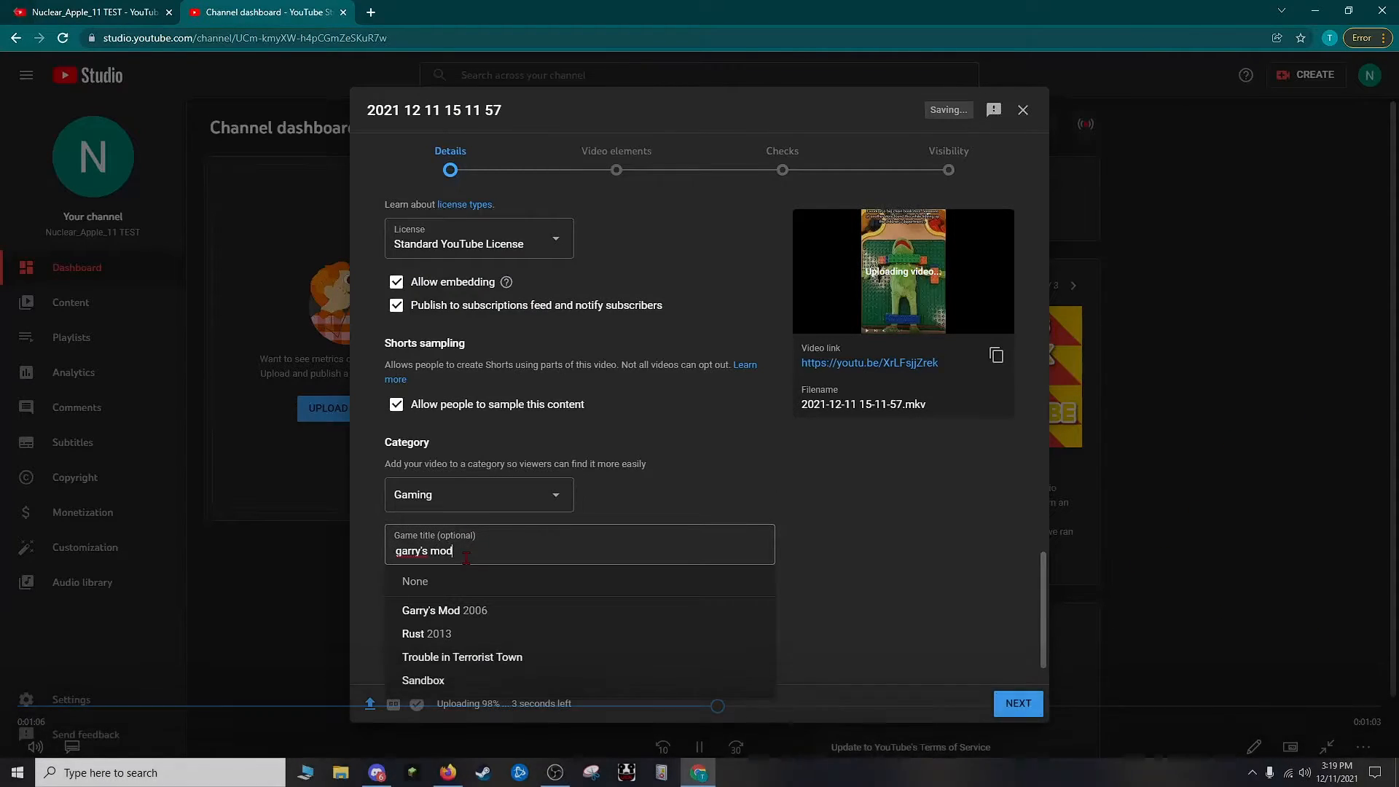
left_click(470, 611)
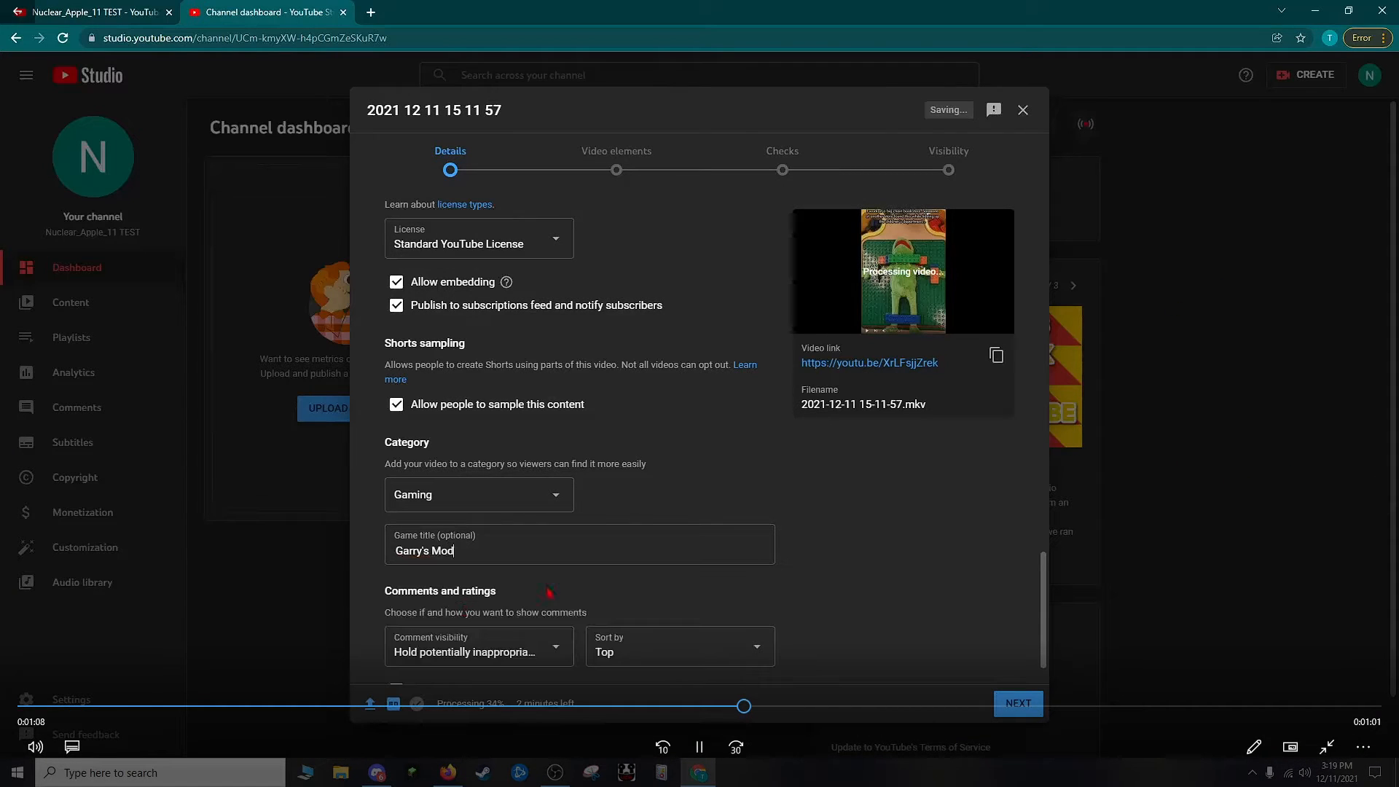
- Set the comment visibility to allow all comments on the video
scroll(543, 591, "down", 1)
left_click(528, 605)
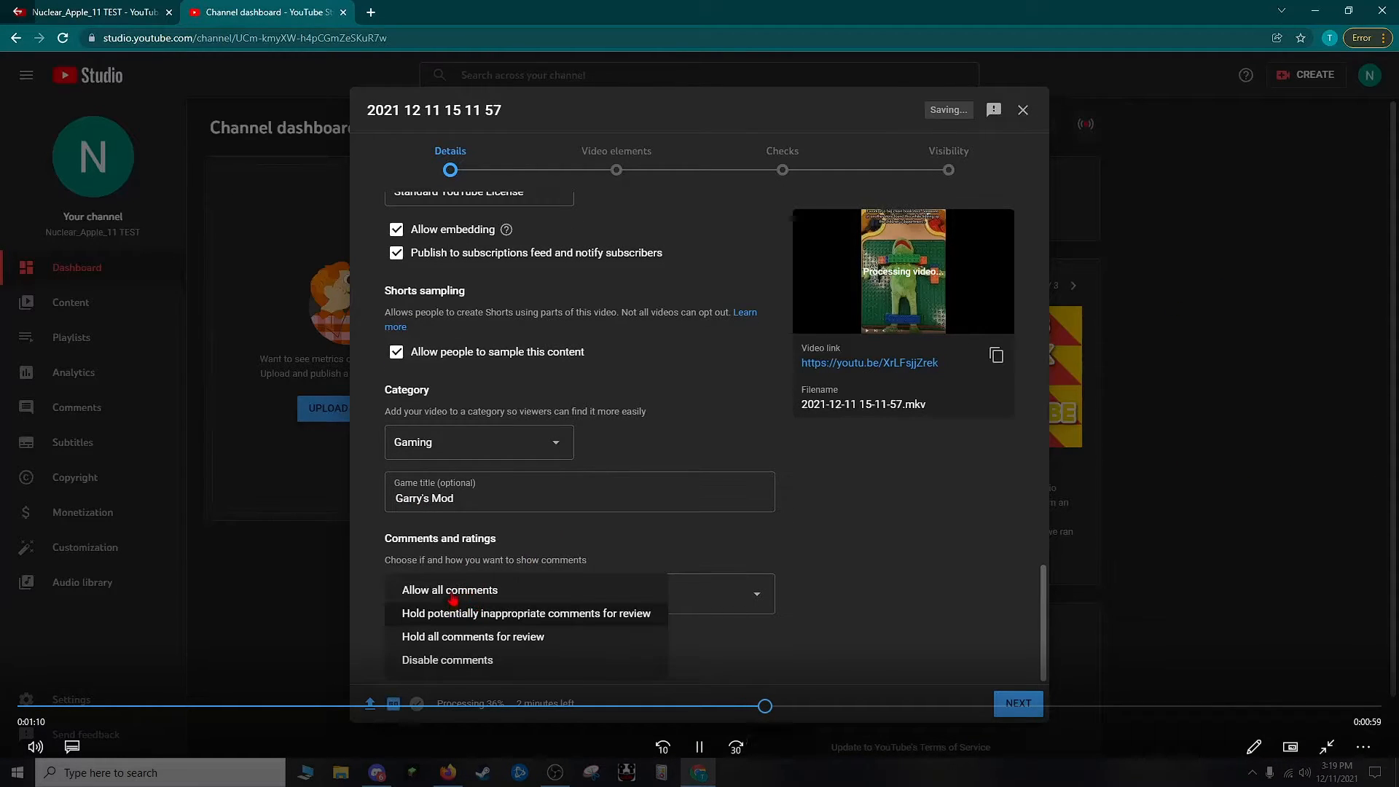
left_click(455, 594)
left_click(464, 611)
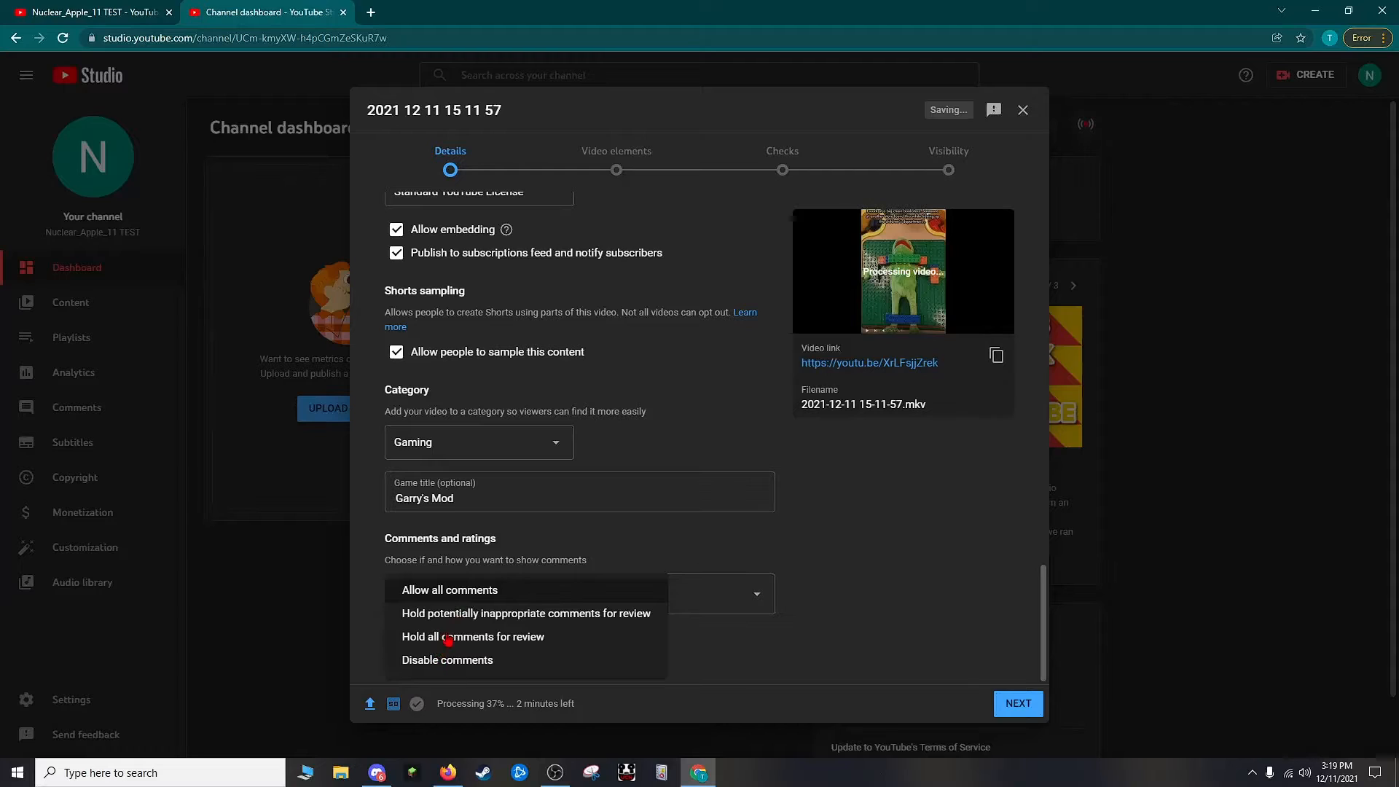
left_click(491, 625)
left_click(468, 594)
left_click(469, 589)
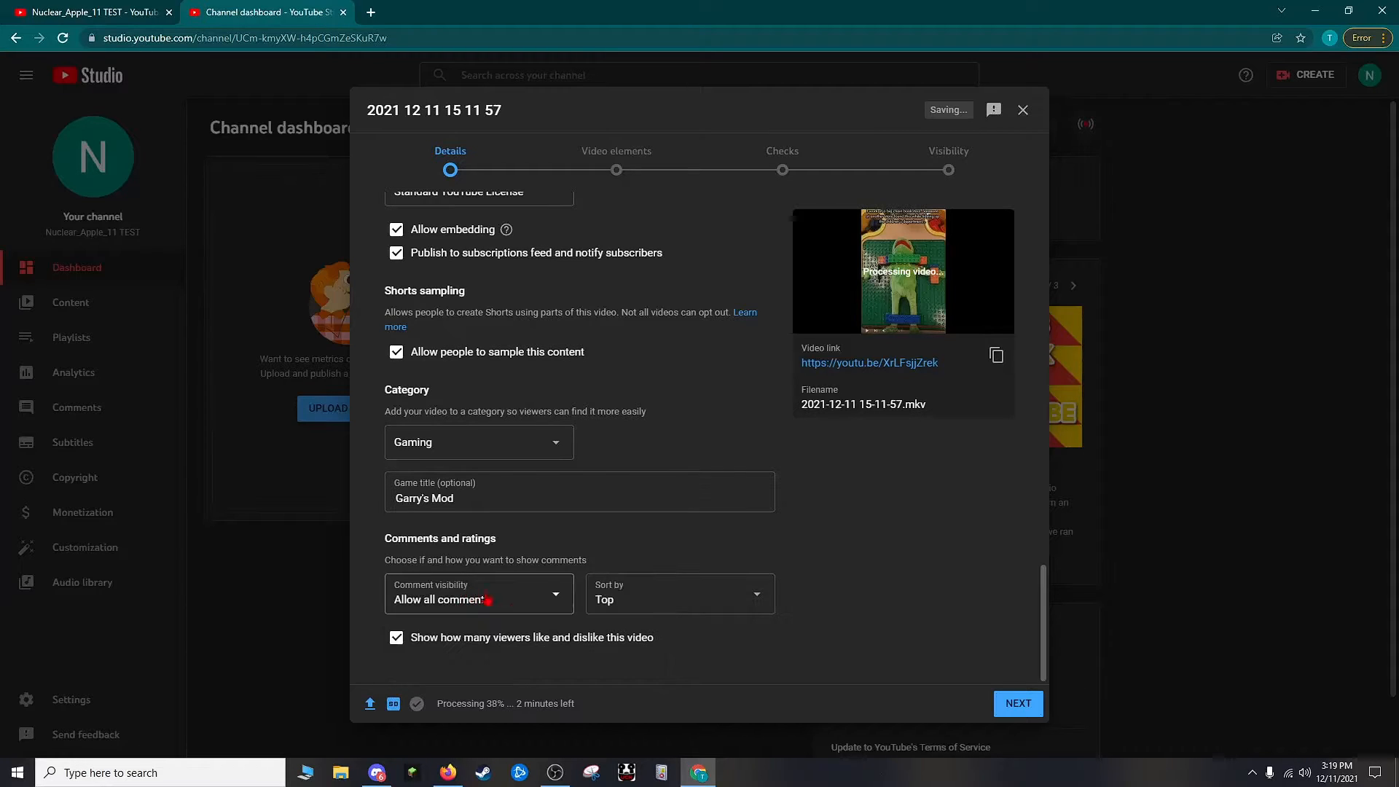
- Advance past the video elements and checks stages to the visibility stage, dismissing the checks introduction
left_click(1019, 704)
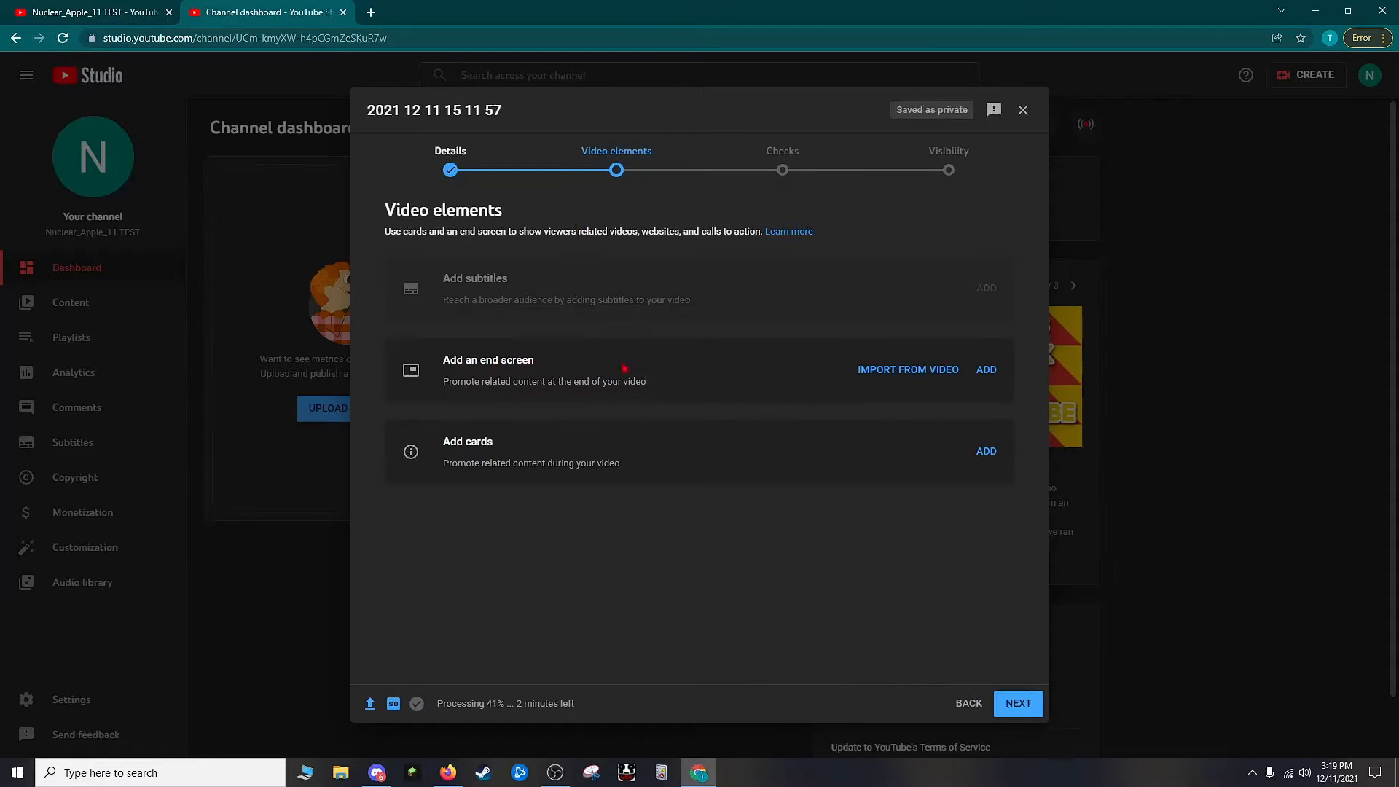
left_click(1016, 706)
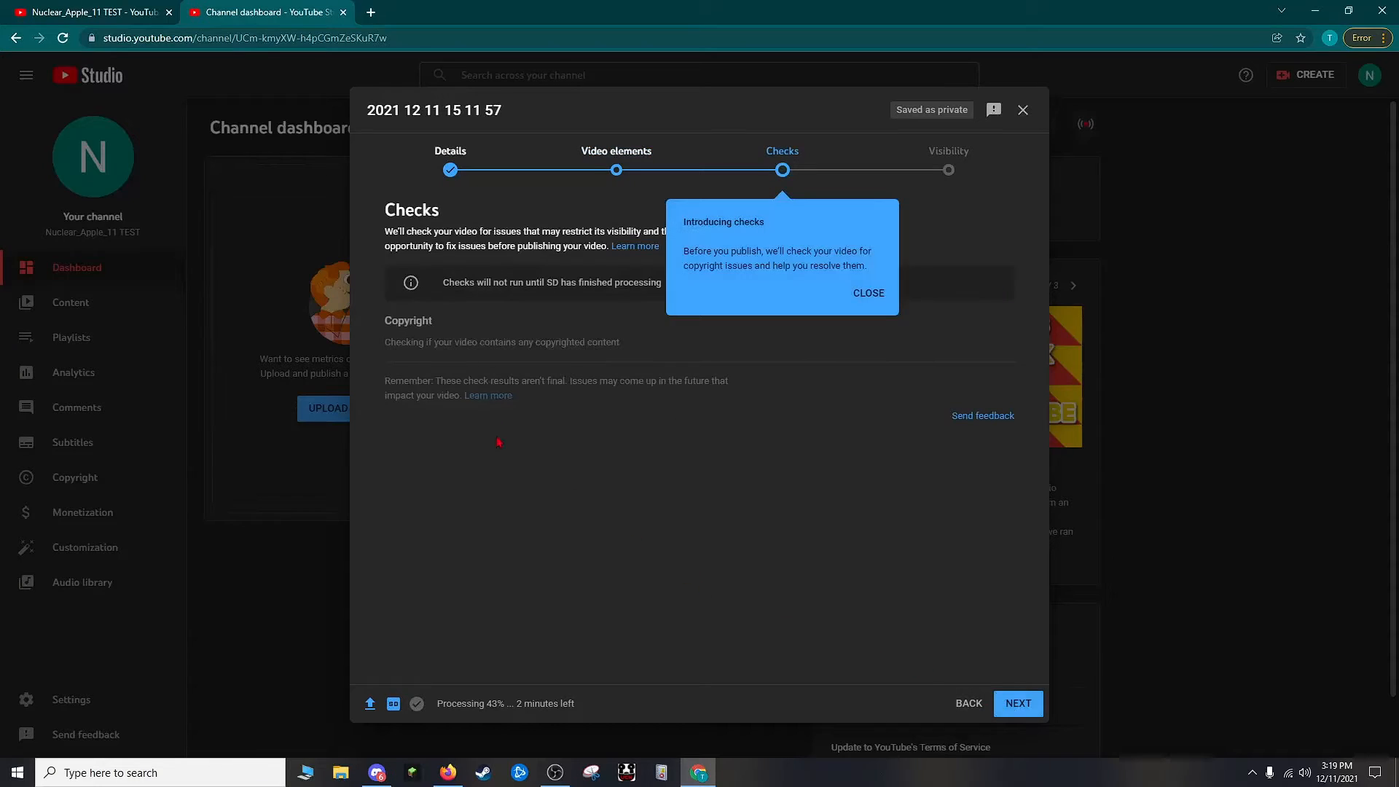
left_click(872, 293)
left_click(694, 293)
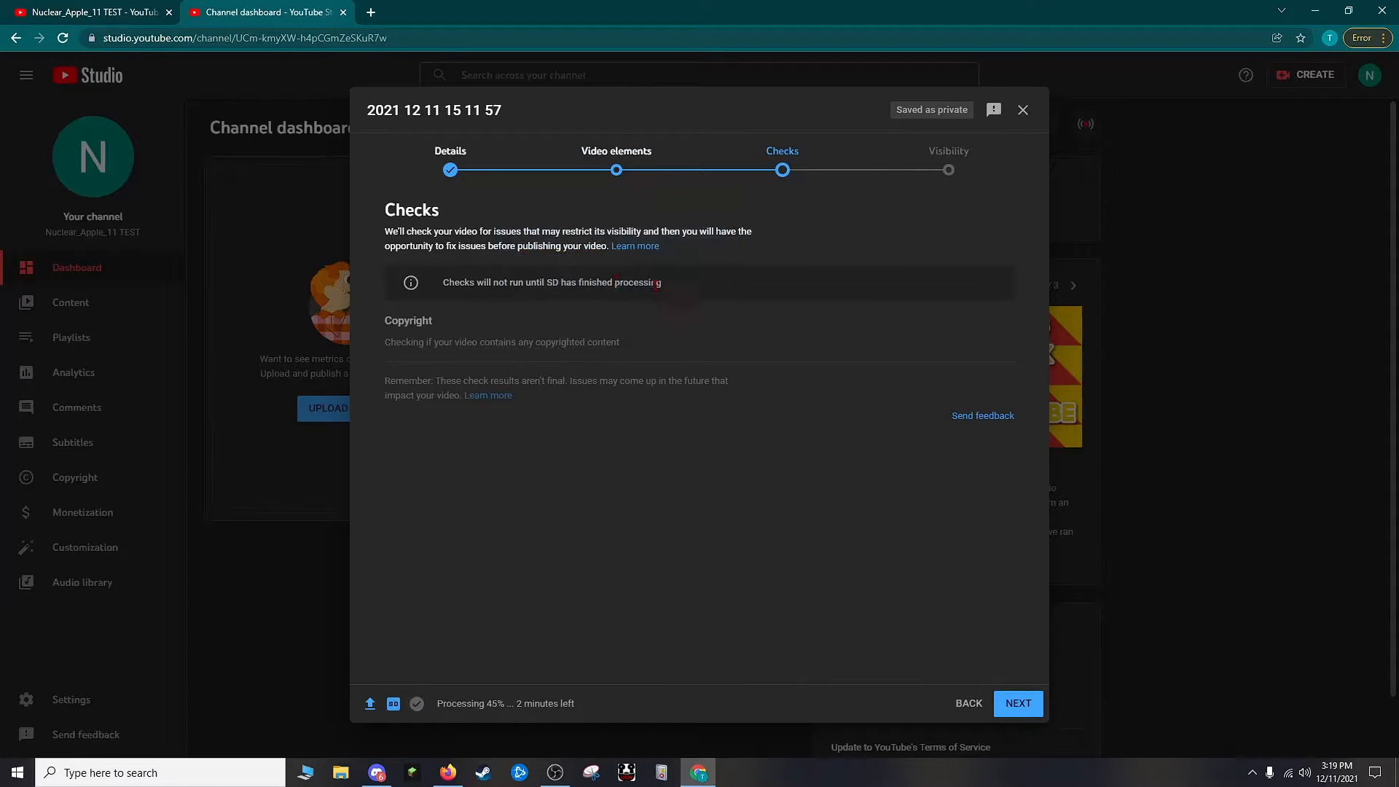
left_click(1021, 705)
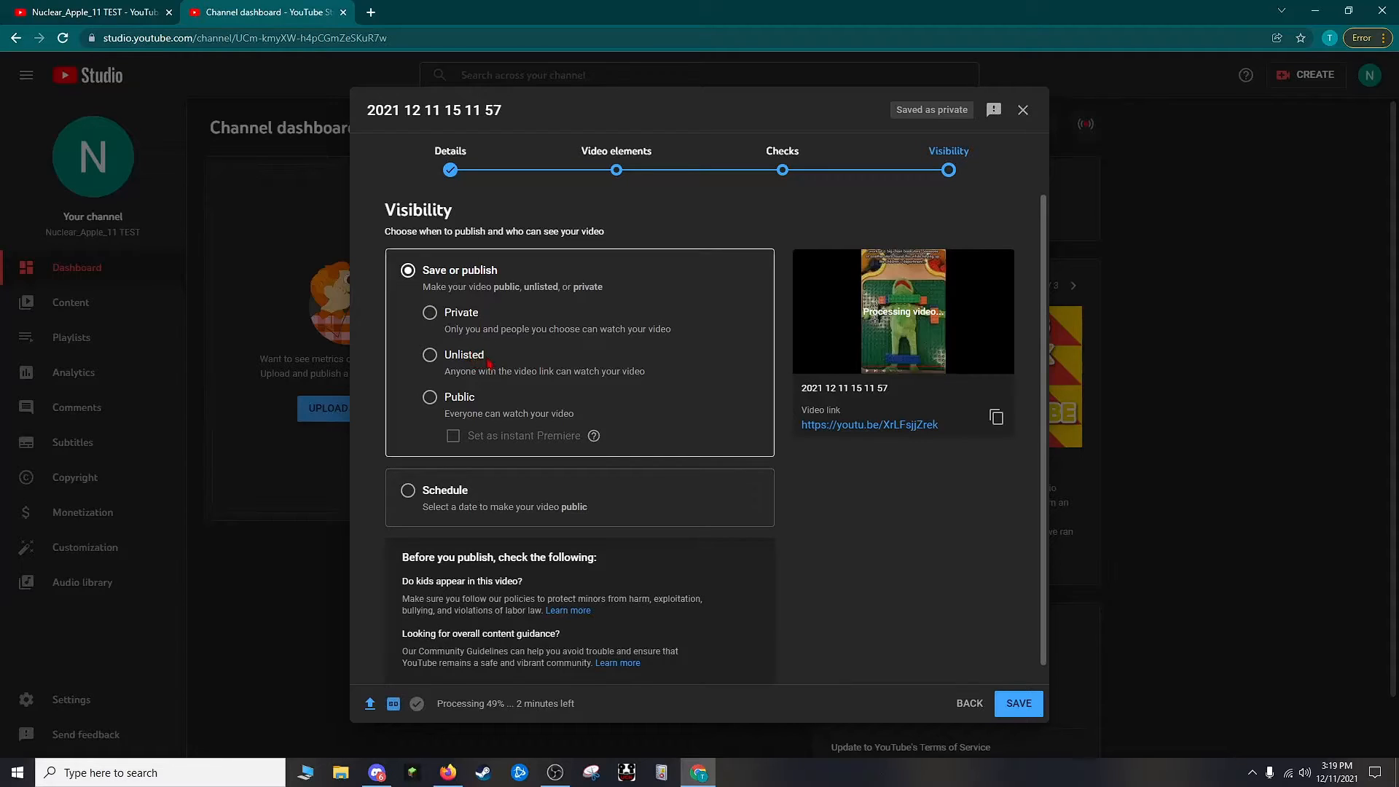
- Choose Public visibility, try the instant Premiere and Schedule options, and return to the save or publish option to publish the video
left_click(446, 413)
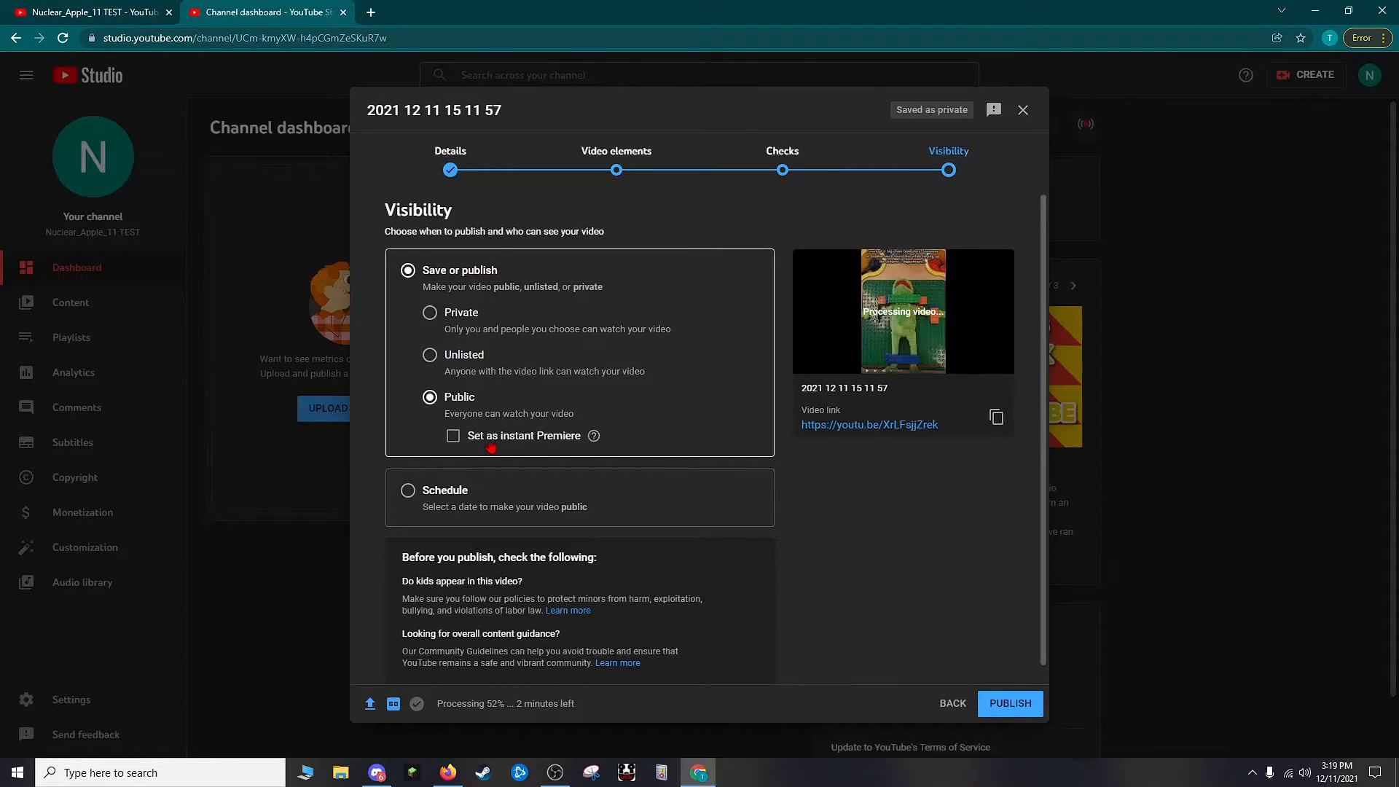
left_click(490, 445)
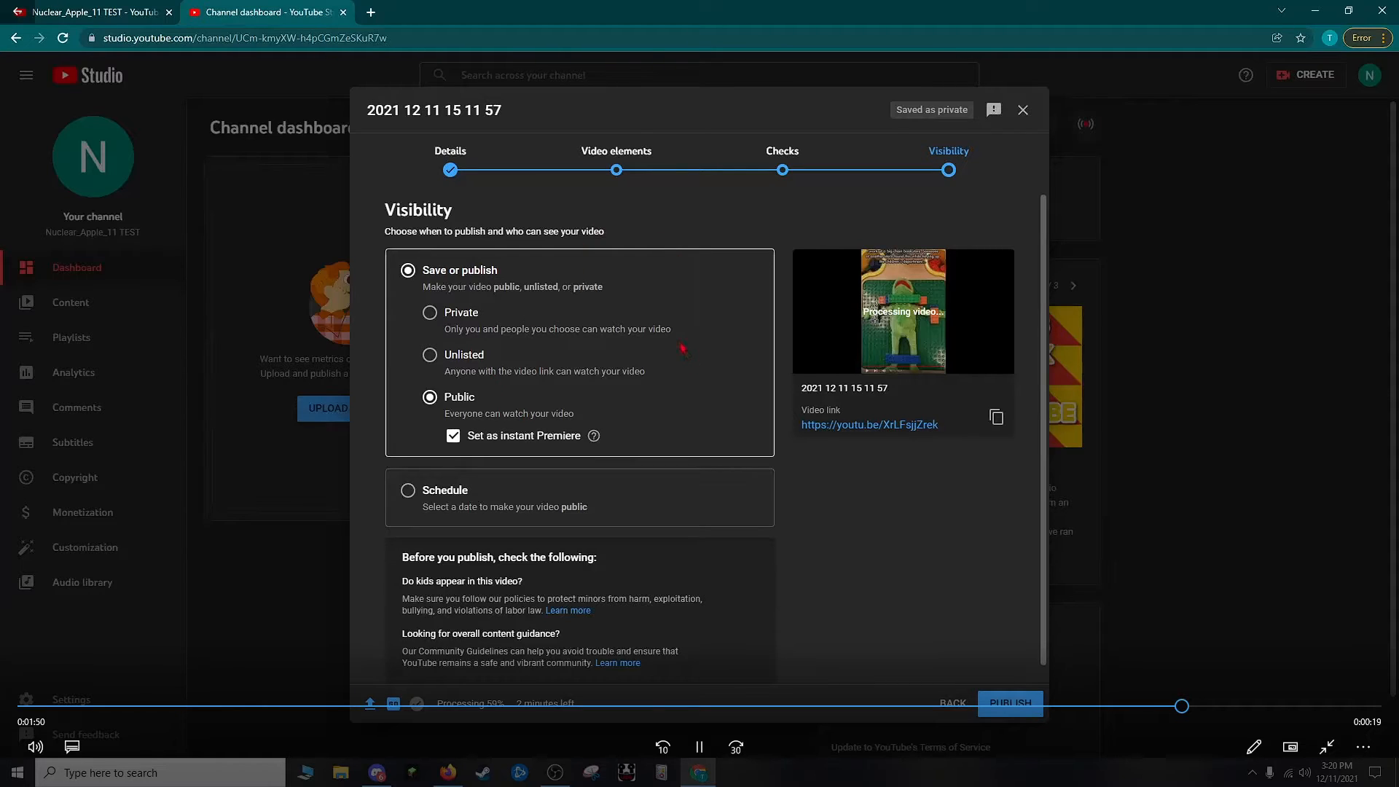
left_click(453, 435)
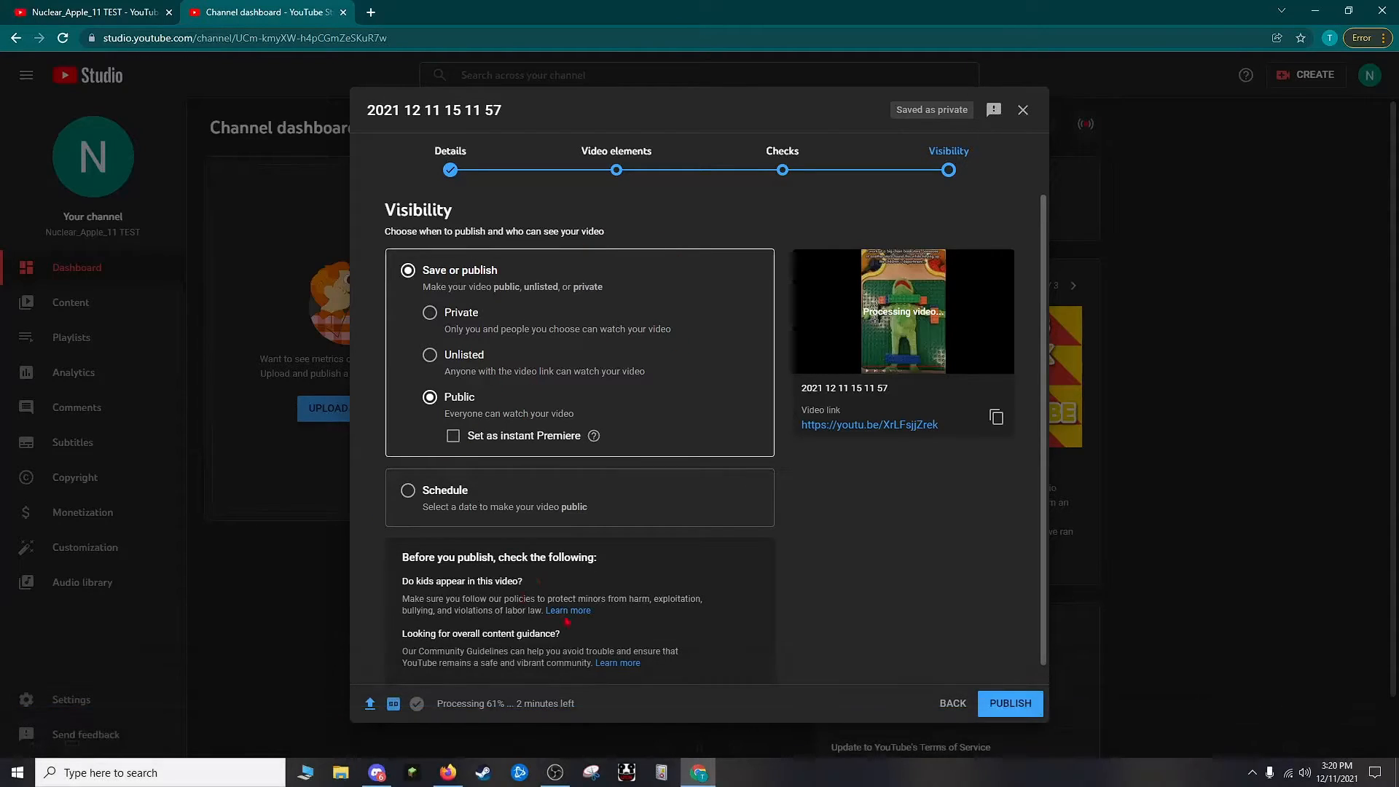
scroll(525, 474, "down", 1)
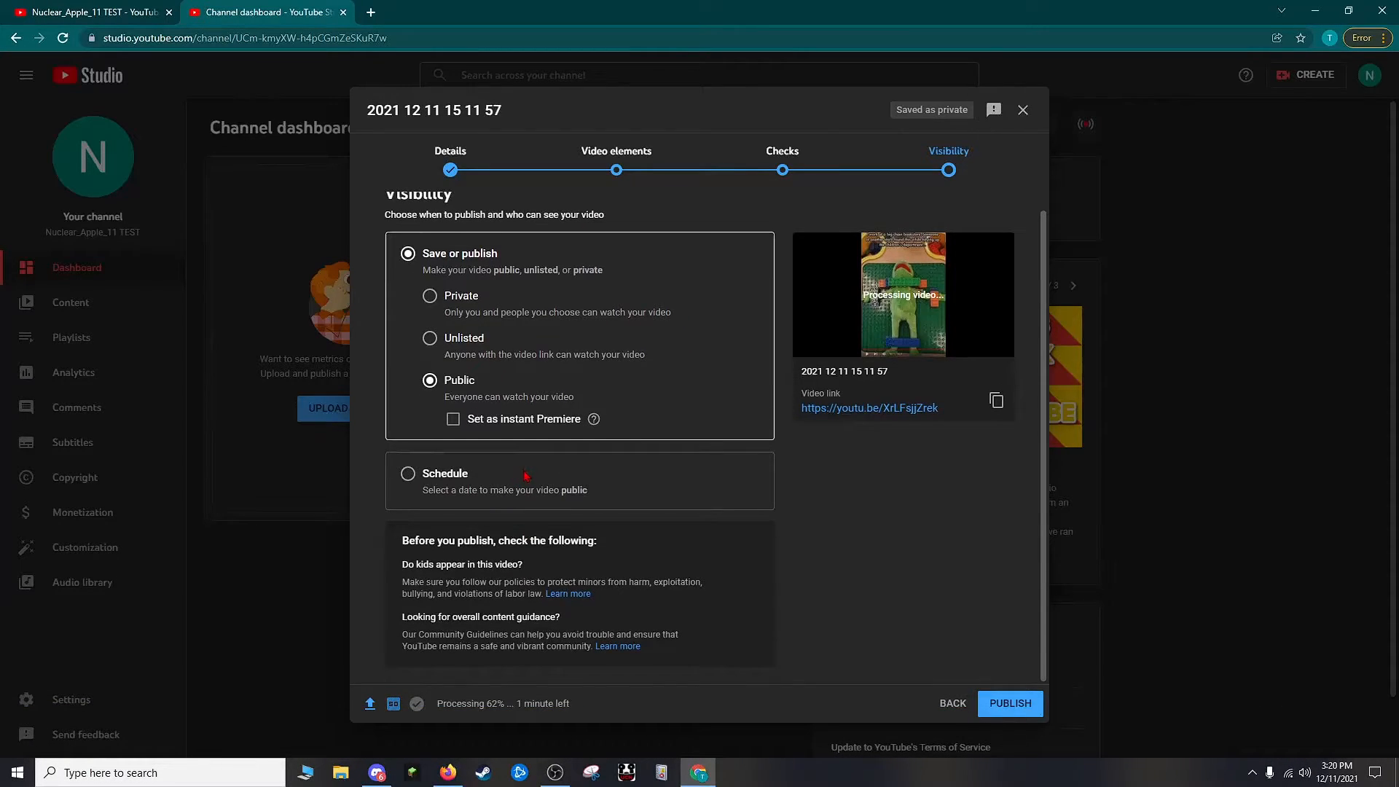
left_click(434, 482)
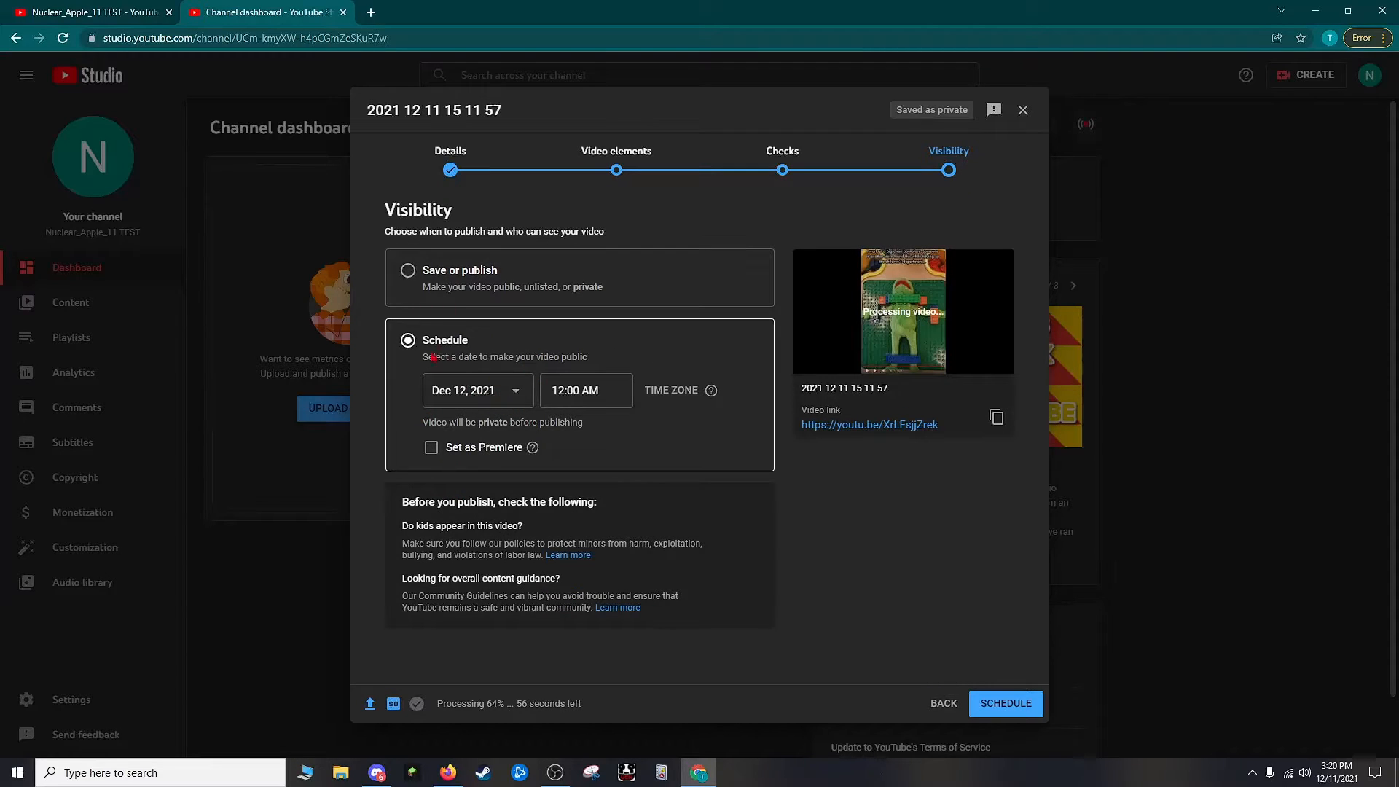
left_click(432, 296)
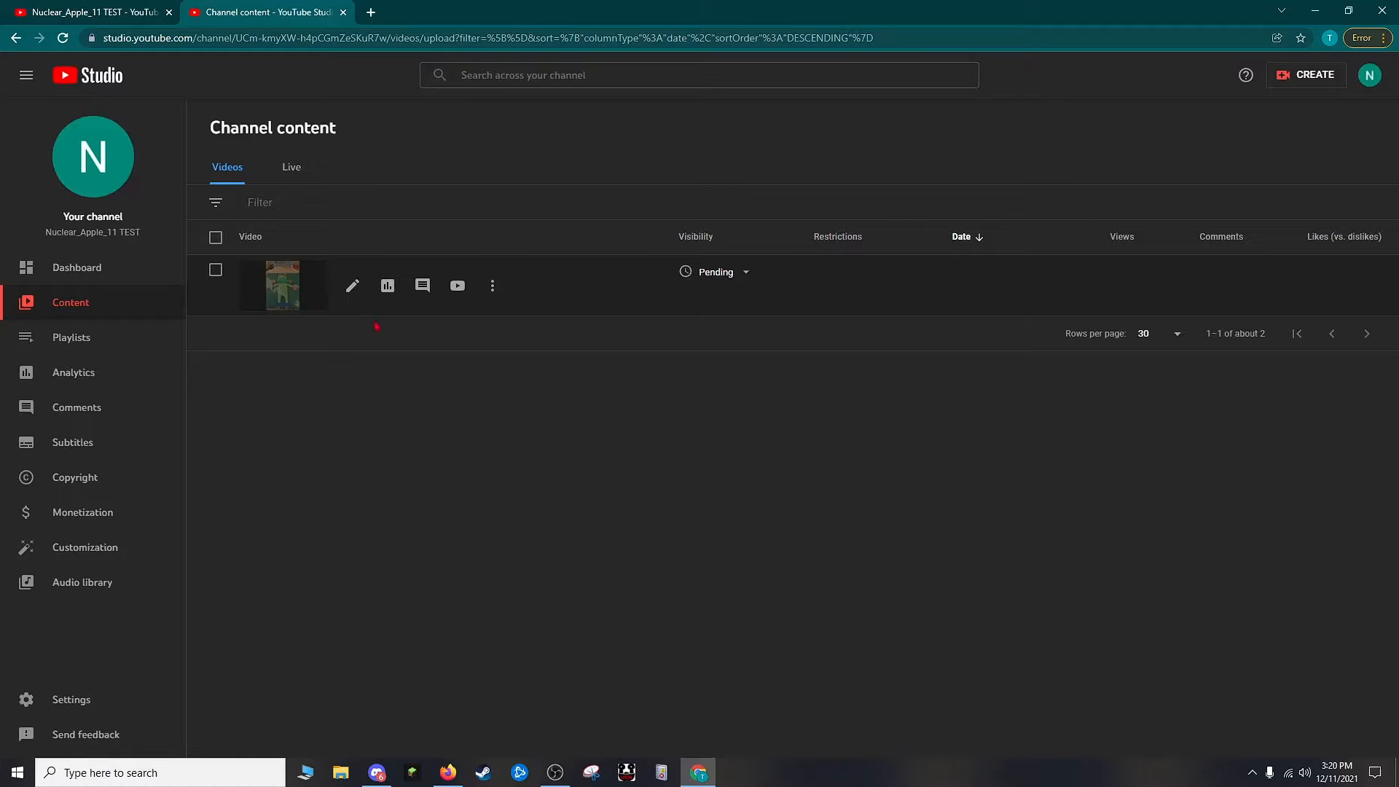
- Open the uploaded video's watch page, look over its player and details, and close the page
left_click(459, 298)
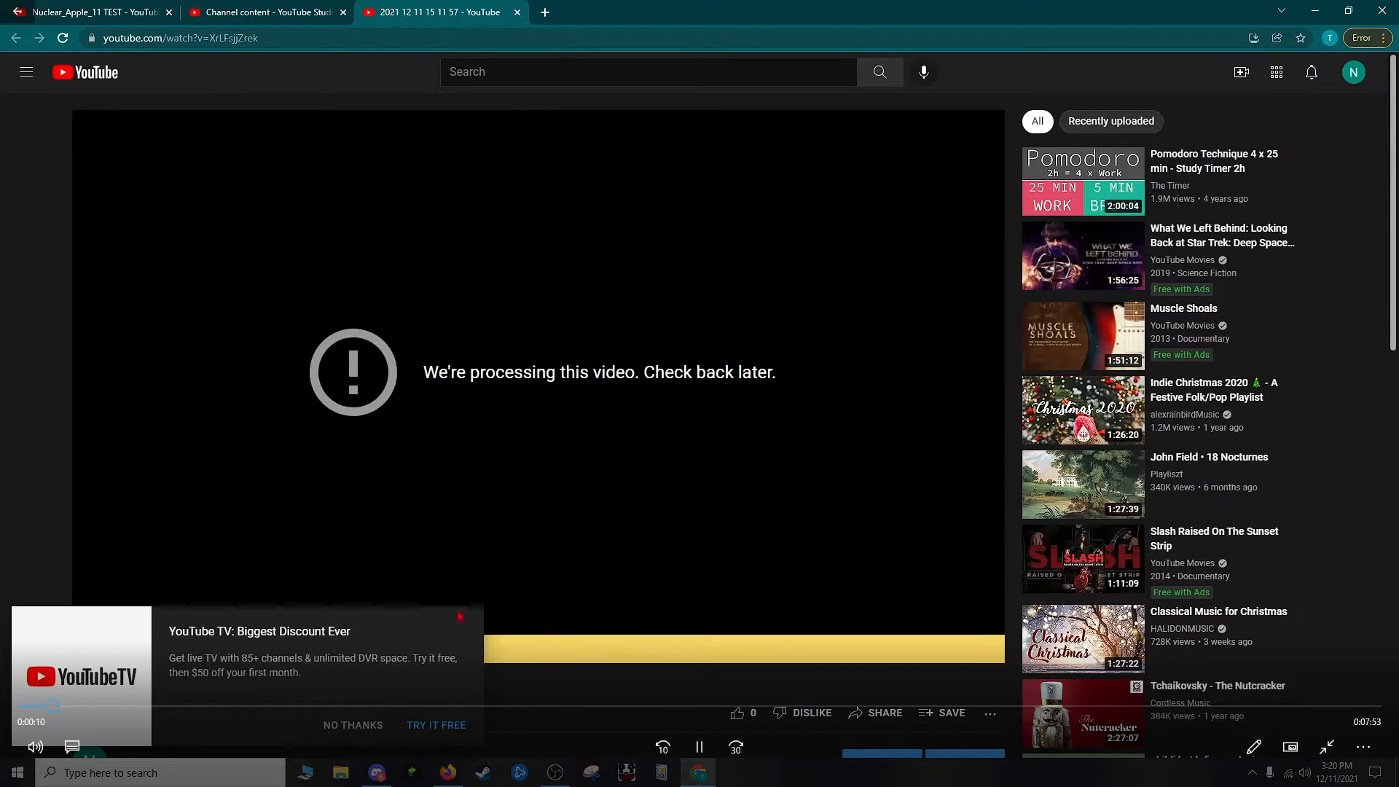
left_click(383, 726)
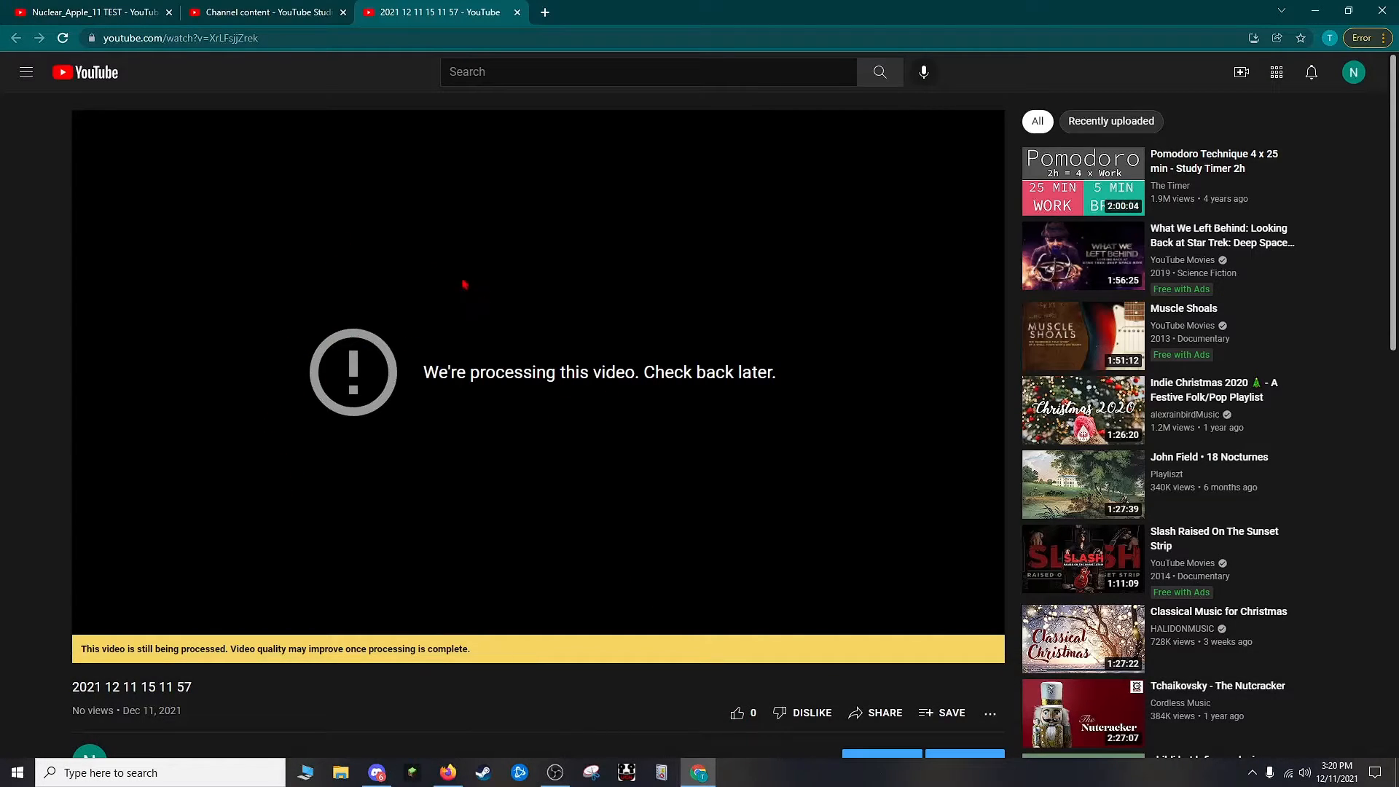
scroll(467, 568, "down", 3)
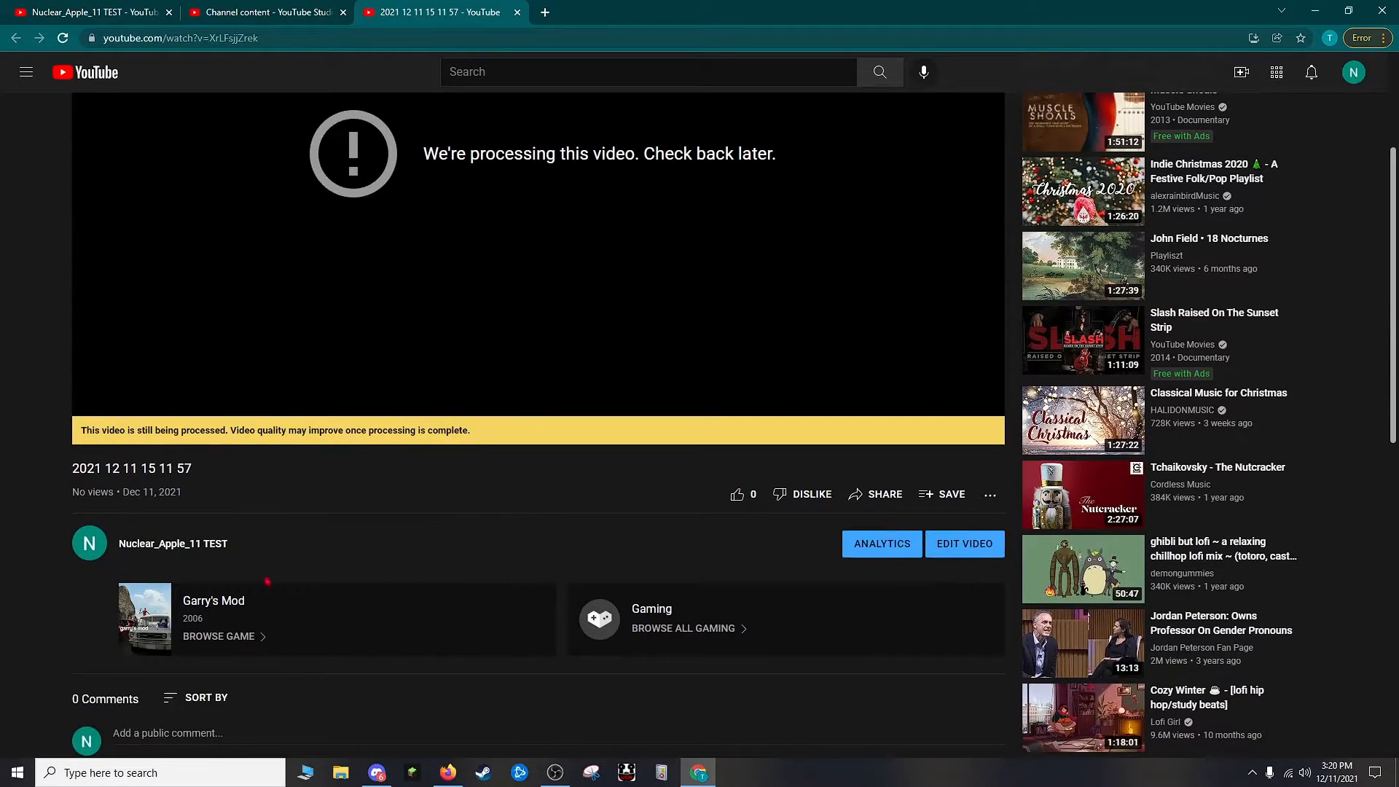
scroll(268, 581, "down", 3)
scroll(293, 520, "up", 6)
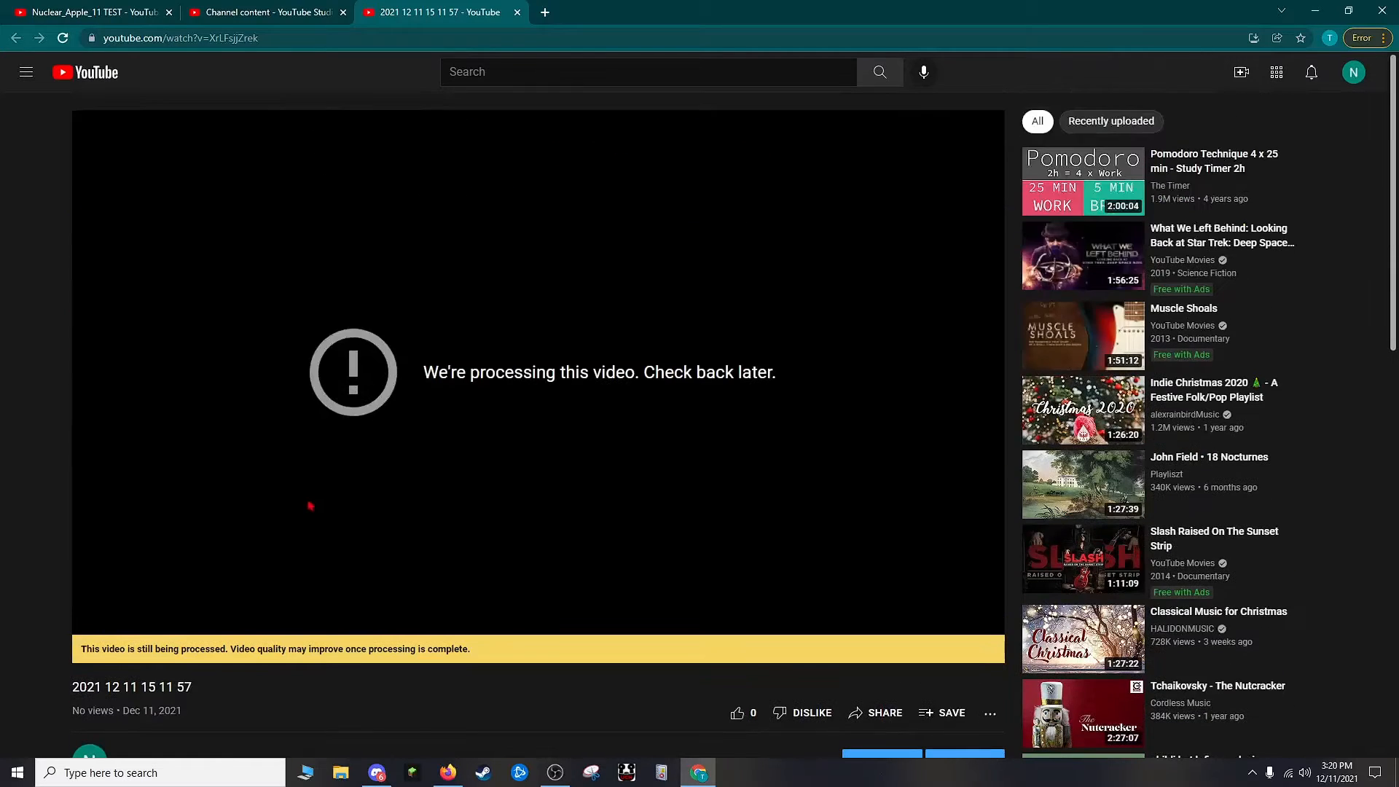
left_click(518, 12)
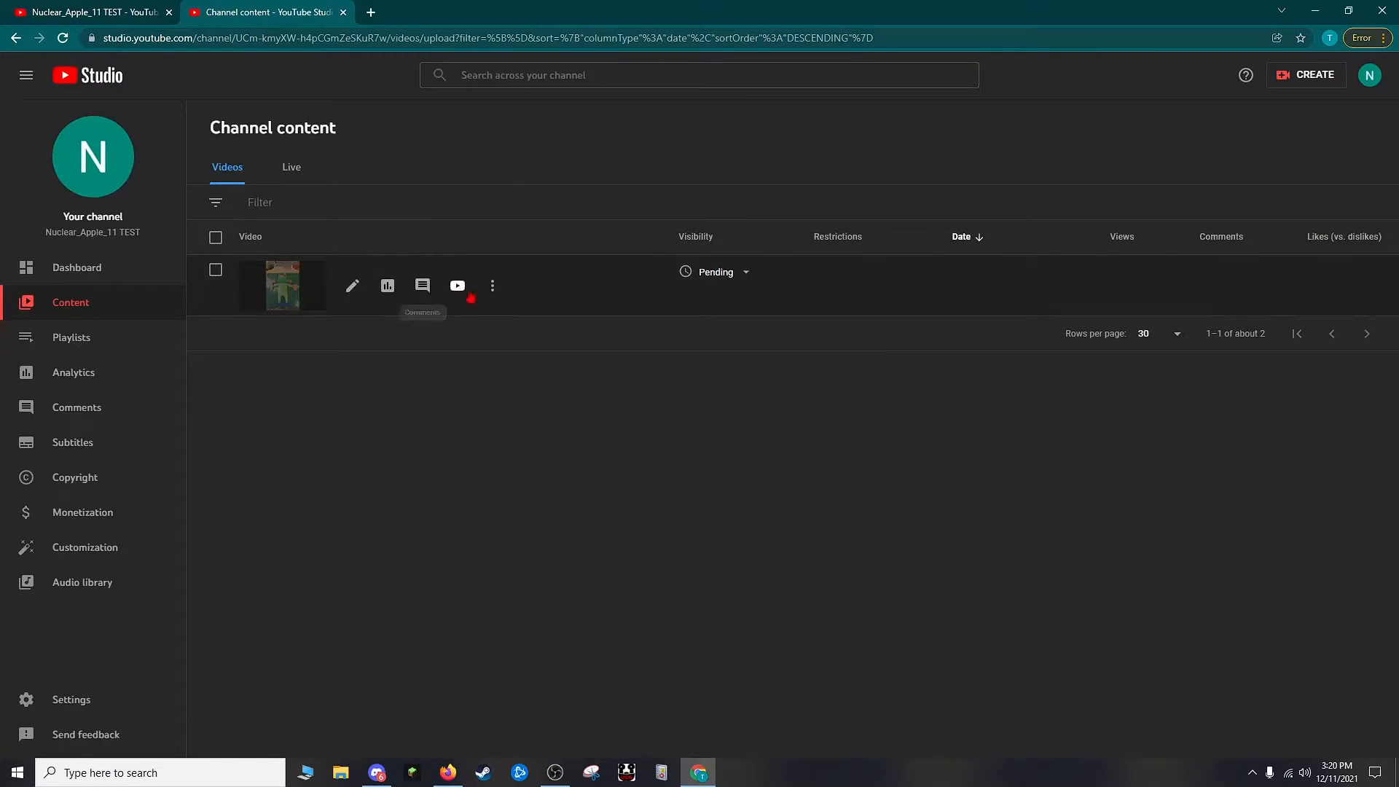
- Permanently delete the uploaded video from the channel content, acknowledging that the deletion can't be undone
left_click(490, 285)
left_click(387, 381)
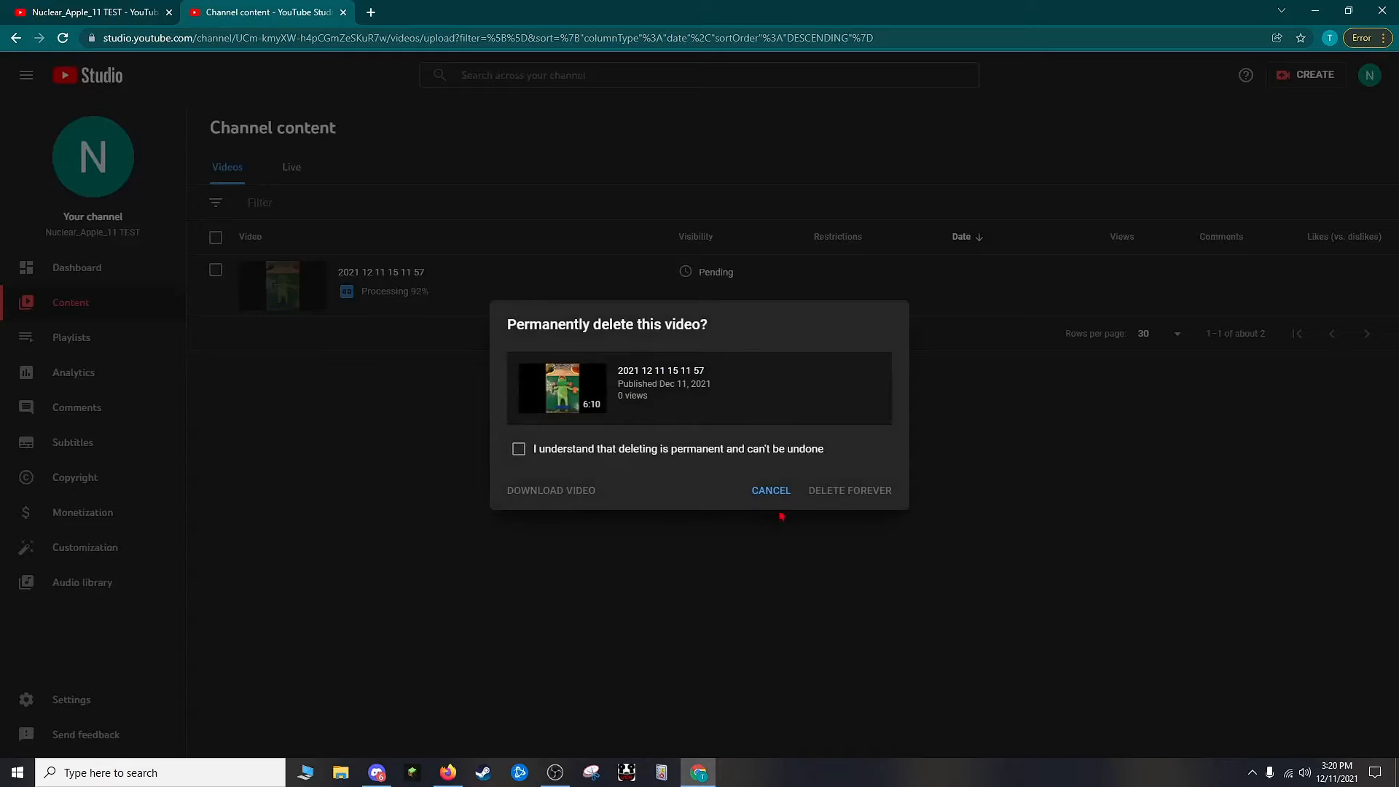
left_click(710, 453)
left_click(822, 490)
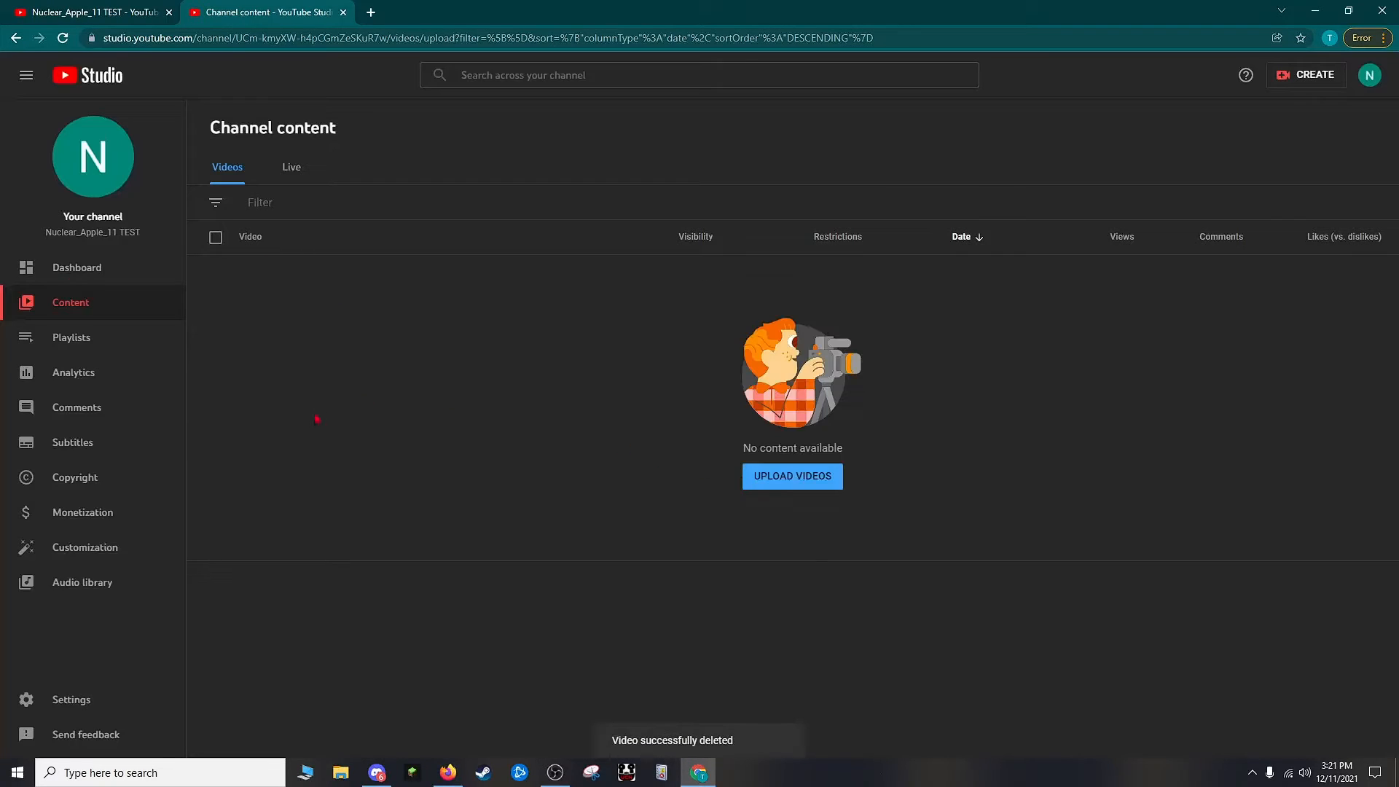
- Tour the channel's Analytics, Comments, Subtitles, Copyright and Monetization sections
left_click(82, 372)
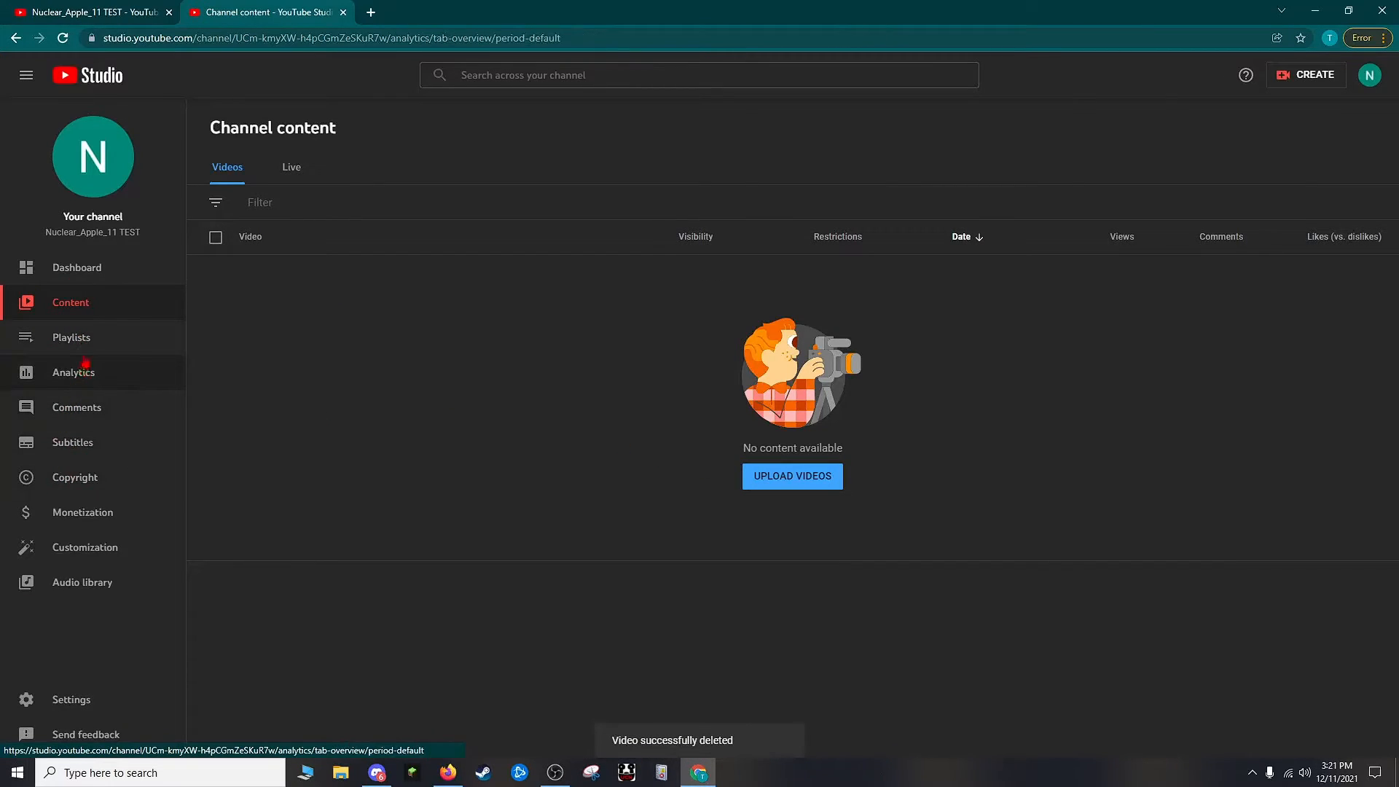
left_click(103, 415)
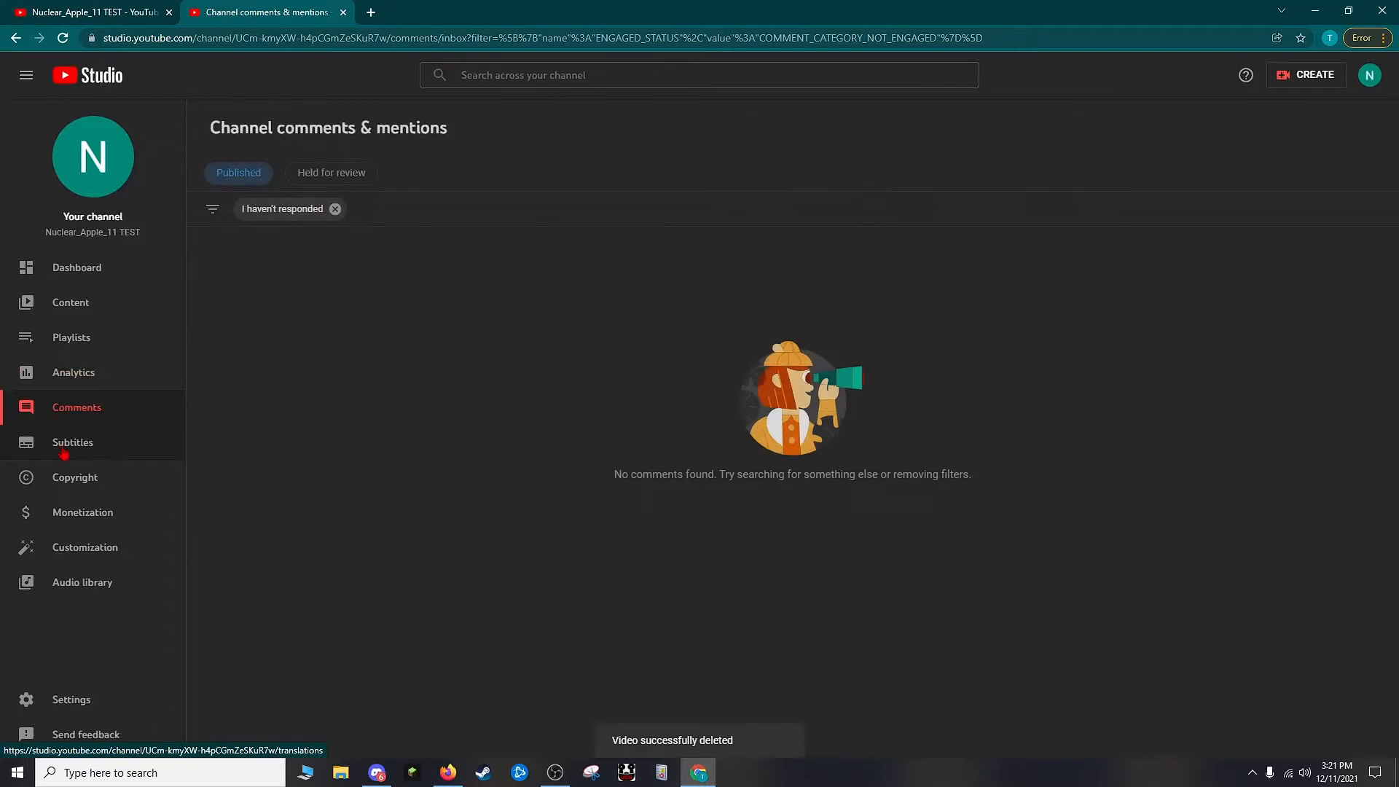
left_click(110, 446)
left_click(125, 485)
left_click(84, 515)
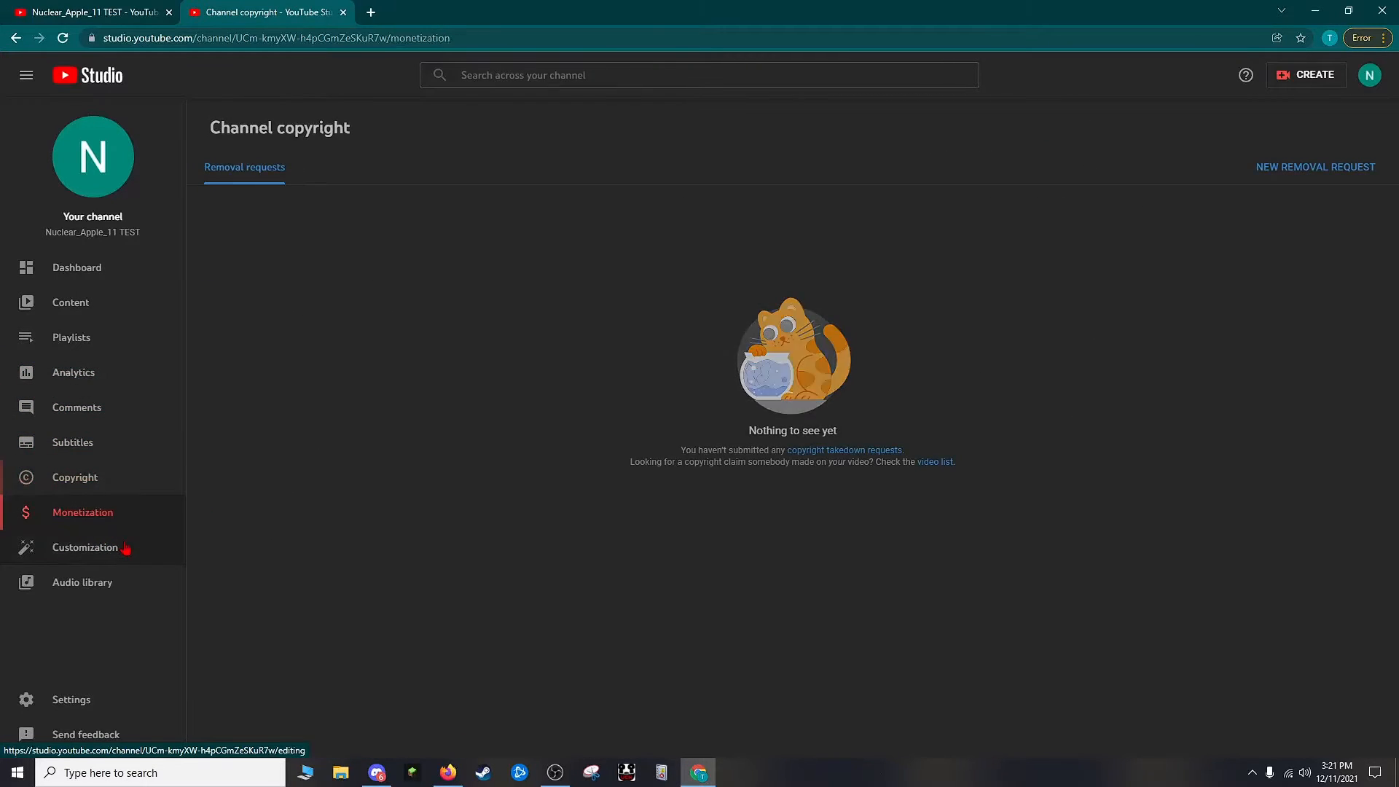
- Examine the channel customization layout, compare it with the channel's home page, and view the section types available for featured sections
left_click(87, 552)
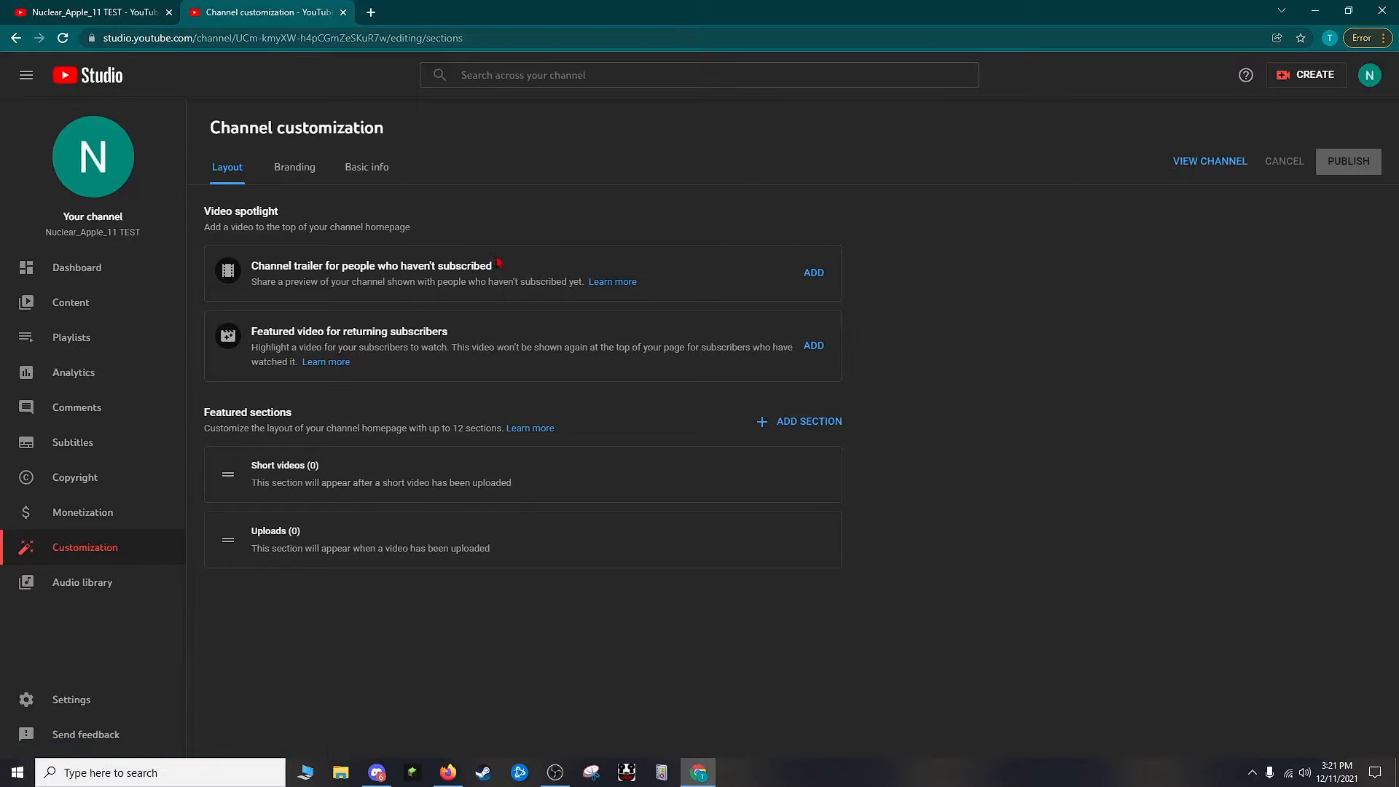
left_click_drag(438, 266, 401, 267)
left_click(532, 280)
left_click(129, 12)
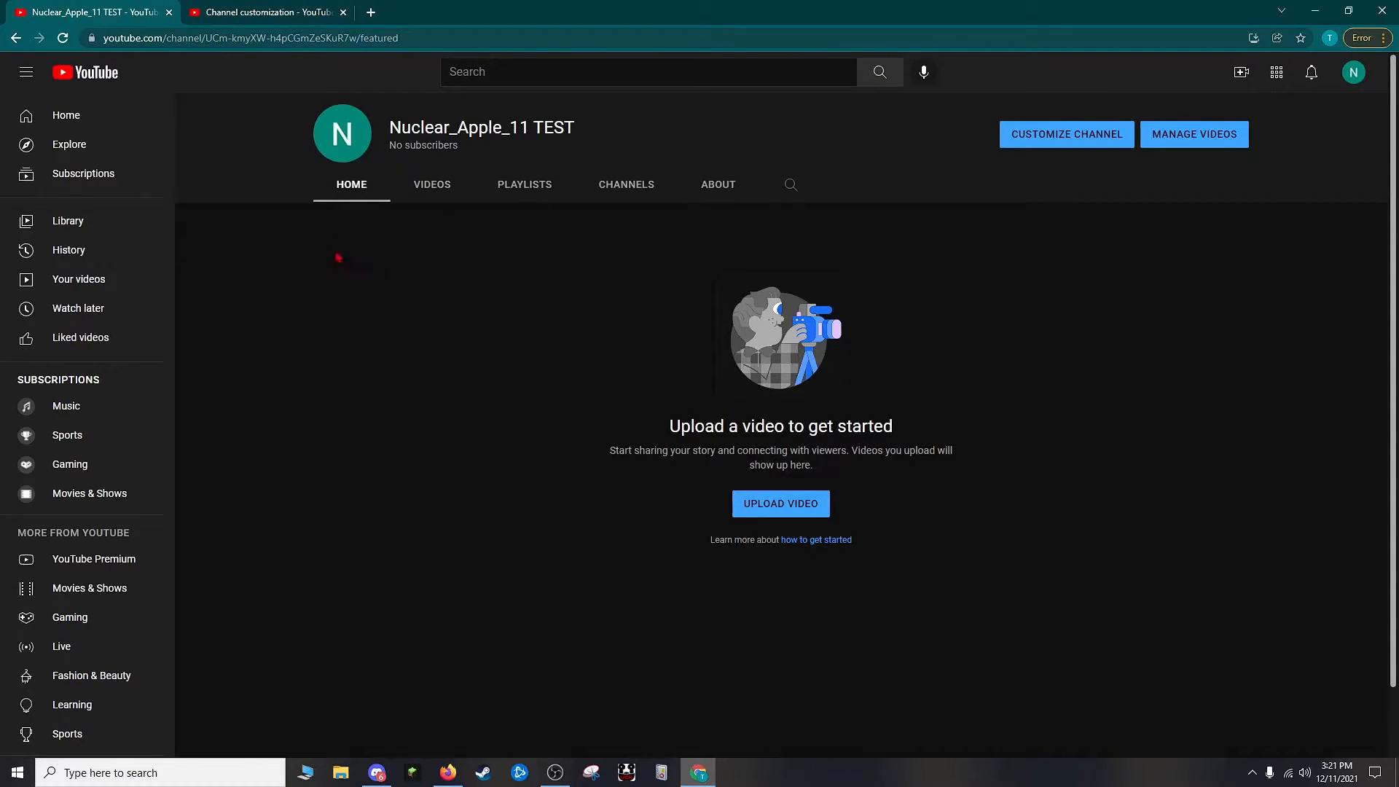
left_click(295, 10)
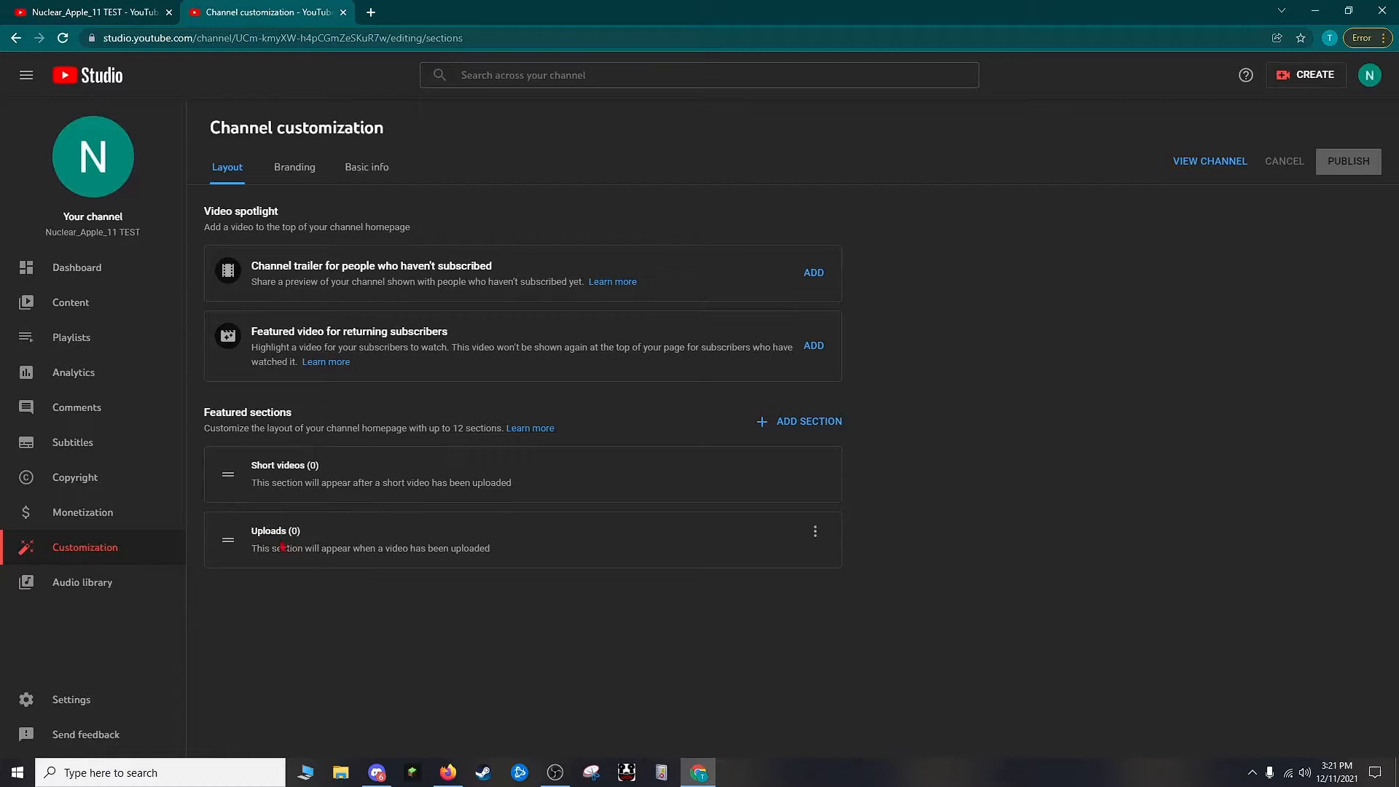
left_click(769, 430)
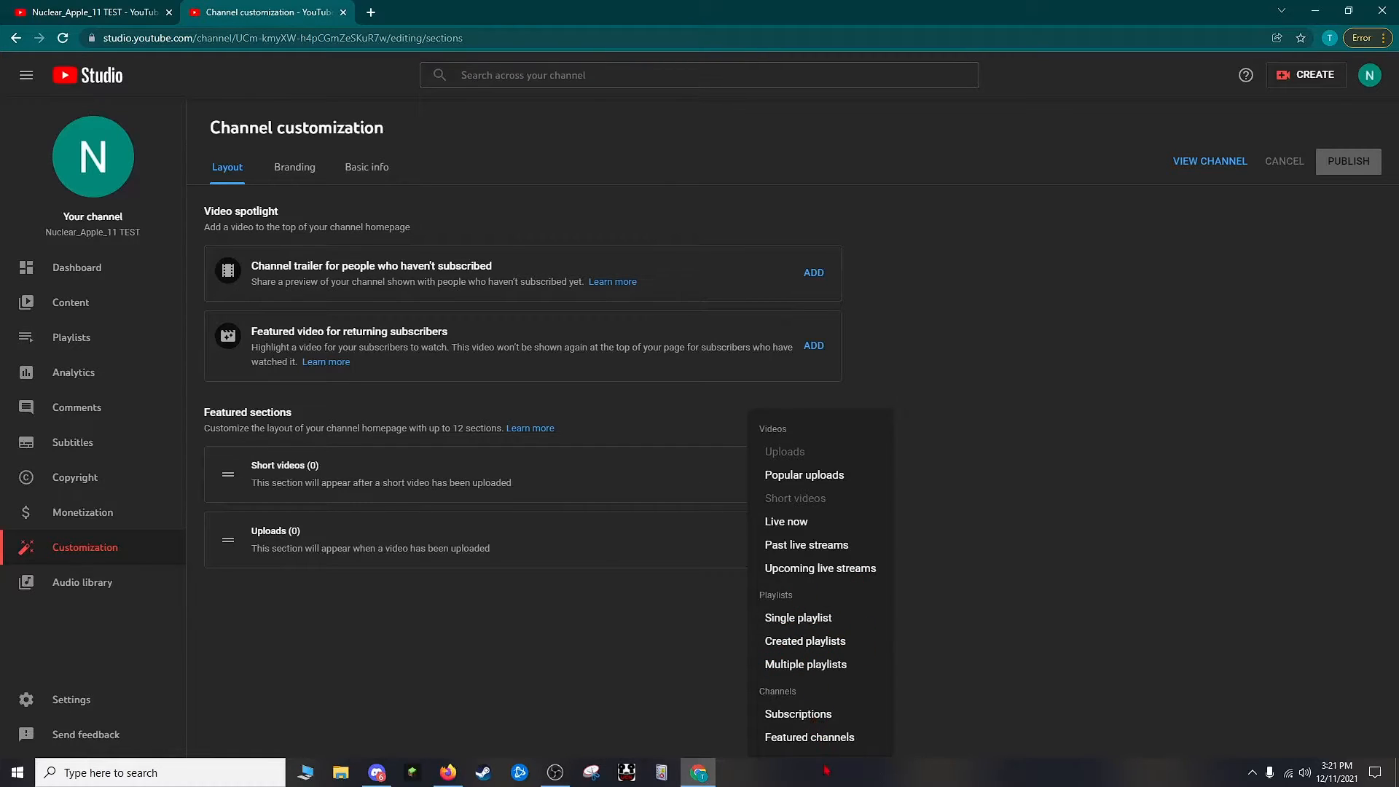
left_click(1009, 685)
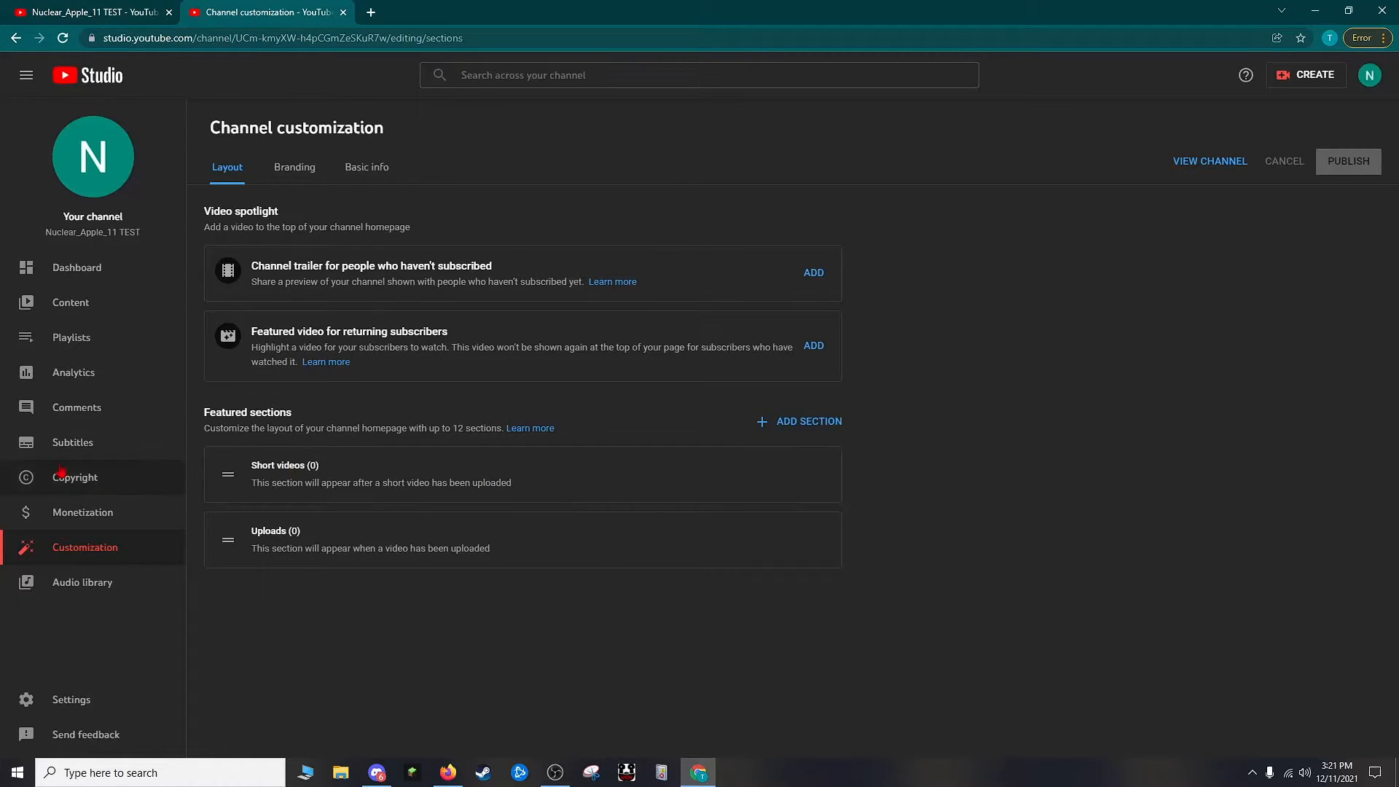
- Open the audio library and browse its free music tracks
left_click(129, 586)
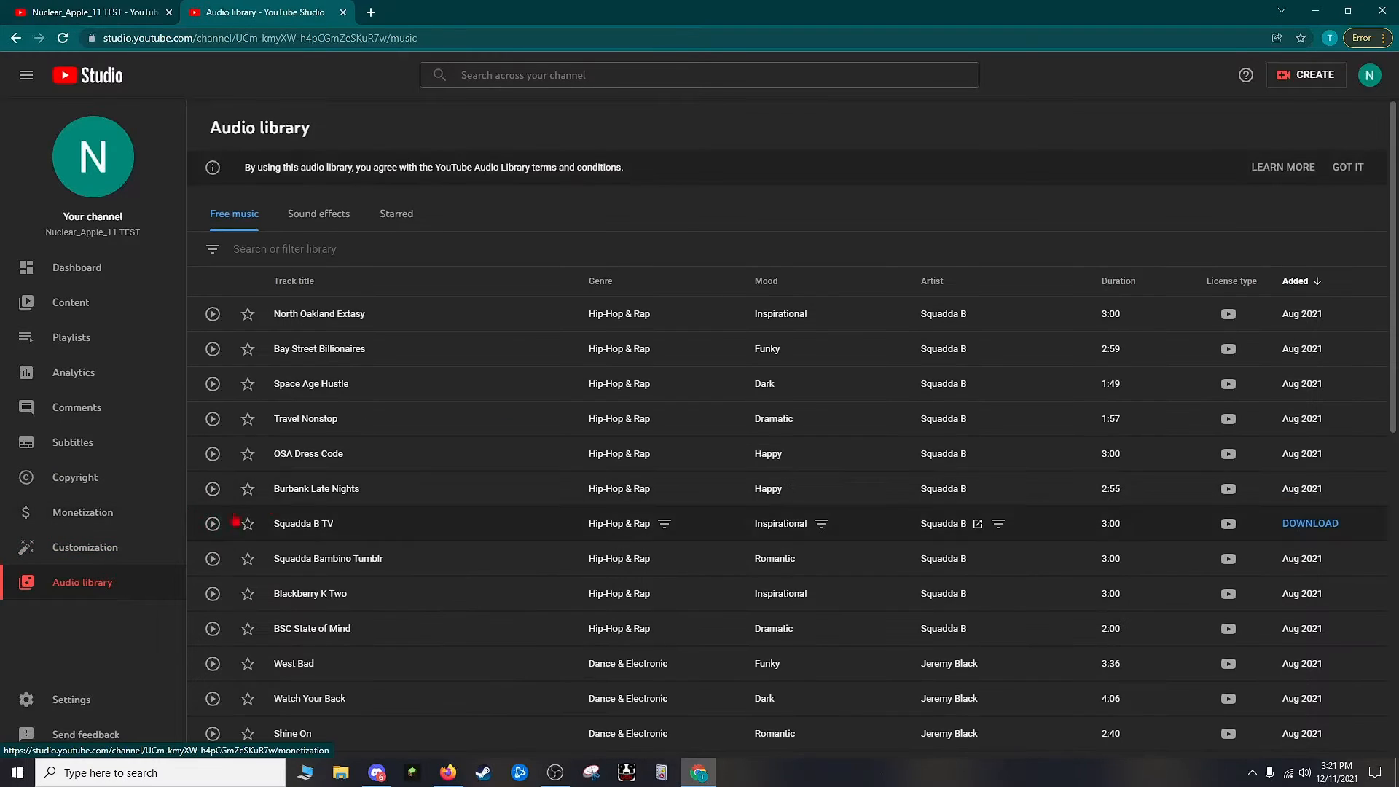
scroll(393, 438, "down", 6)
scroll(441, 568, "up", 6)
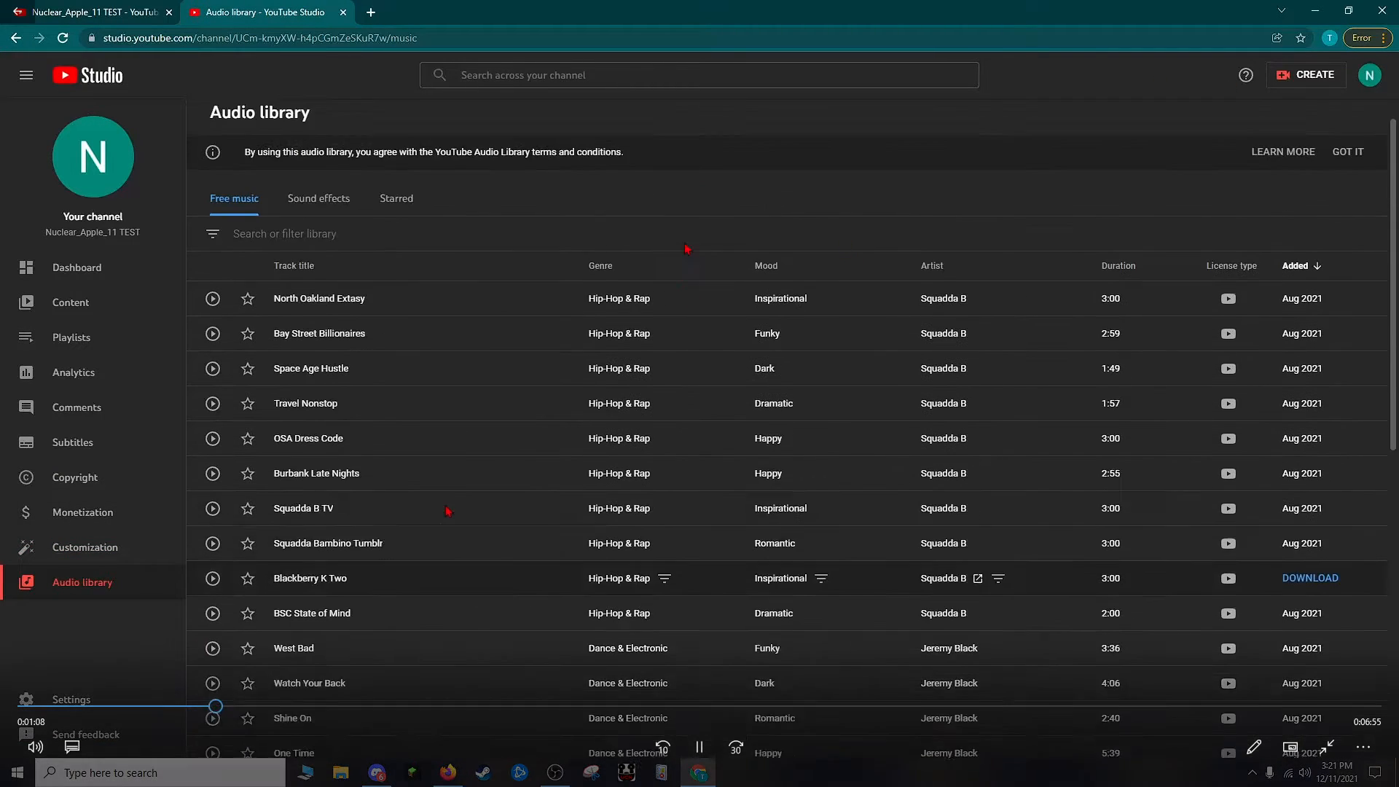
scroll(414, 585, "down", 1)
scroll(414, 585, "down", 8)
scroll(438, 496, "up", 10)
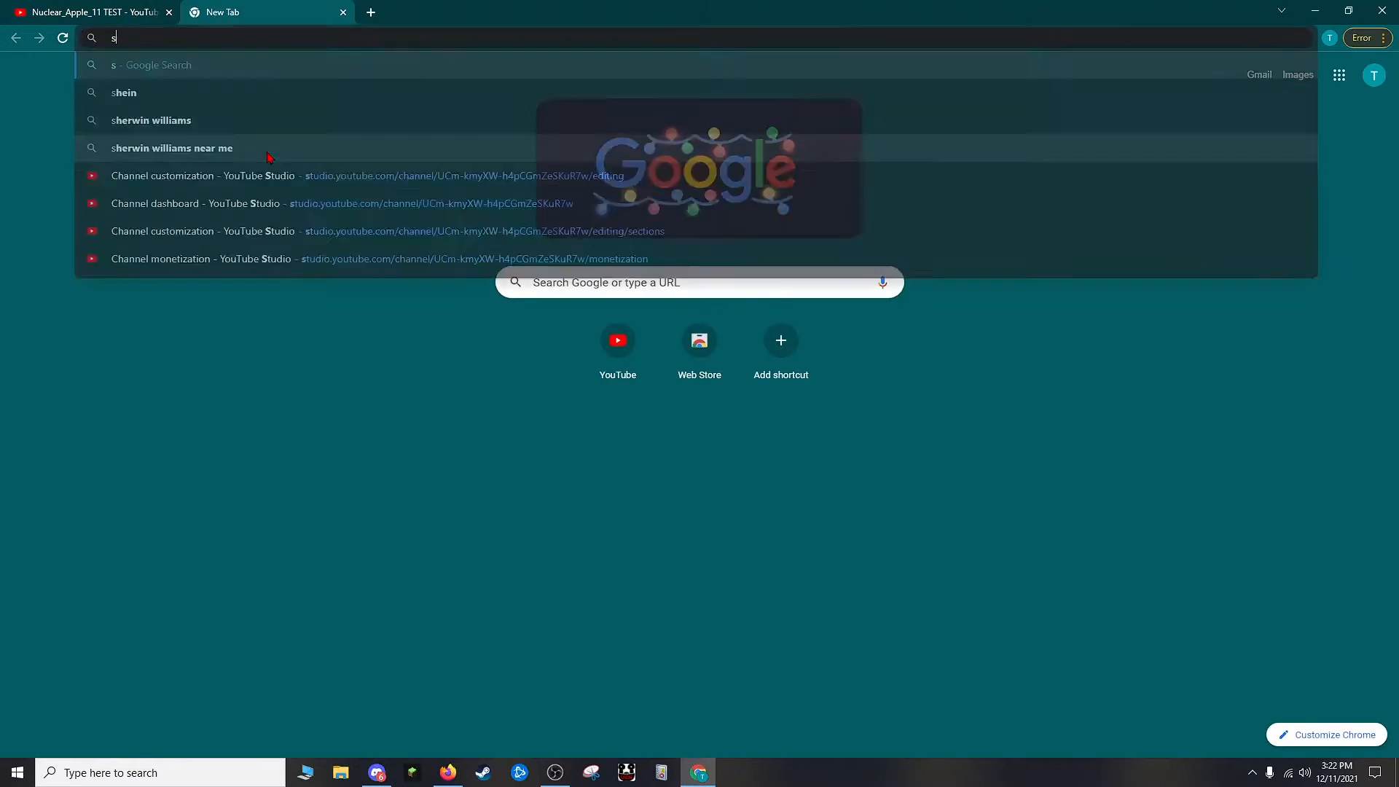
- Load the Studio channel customization page in the new browser tab and dismiss the dark theme notice
key("Return")
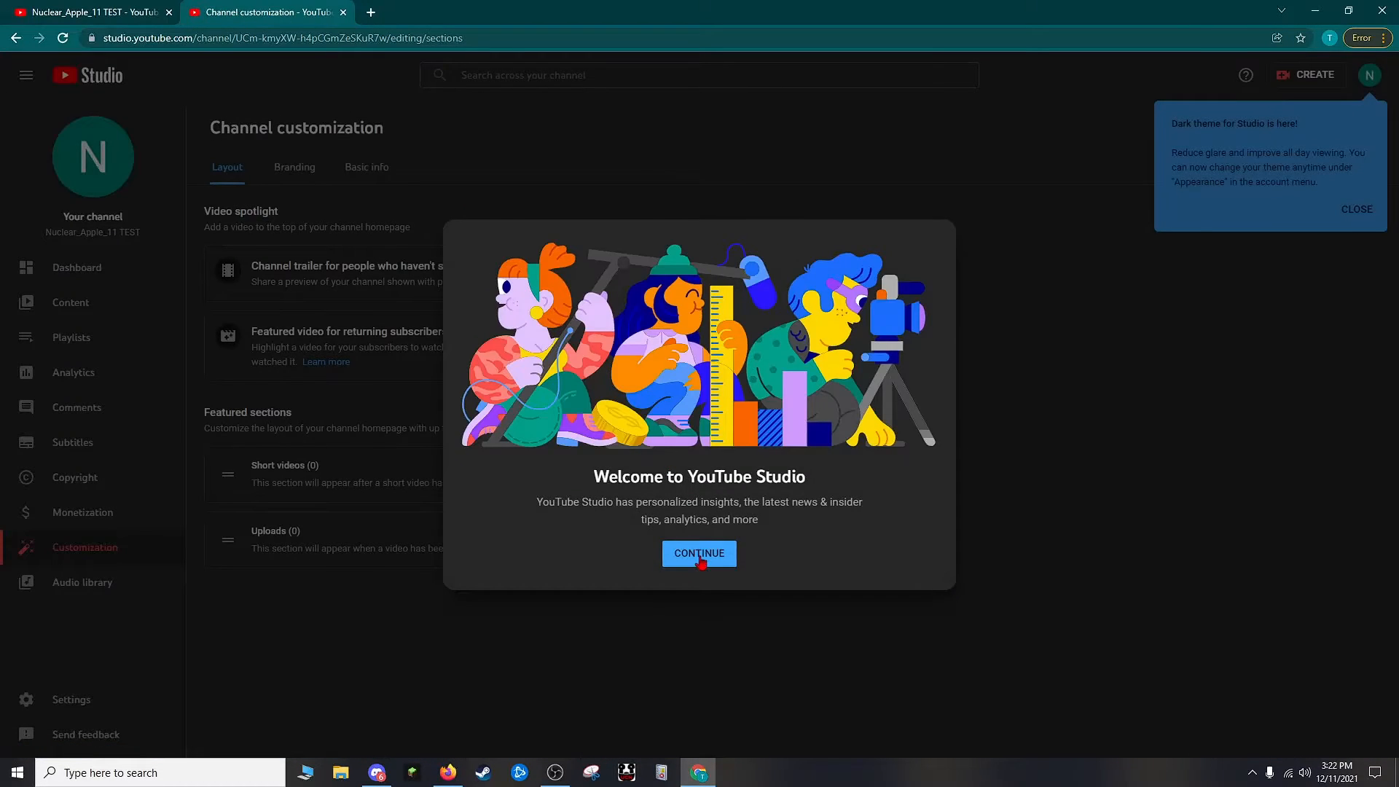
left_click(699, 555)
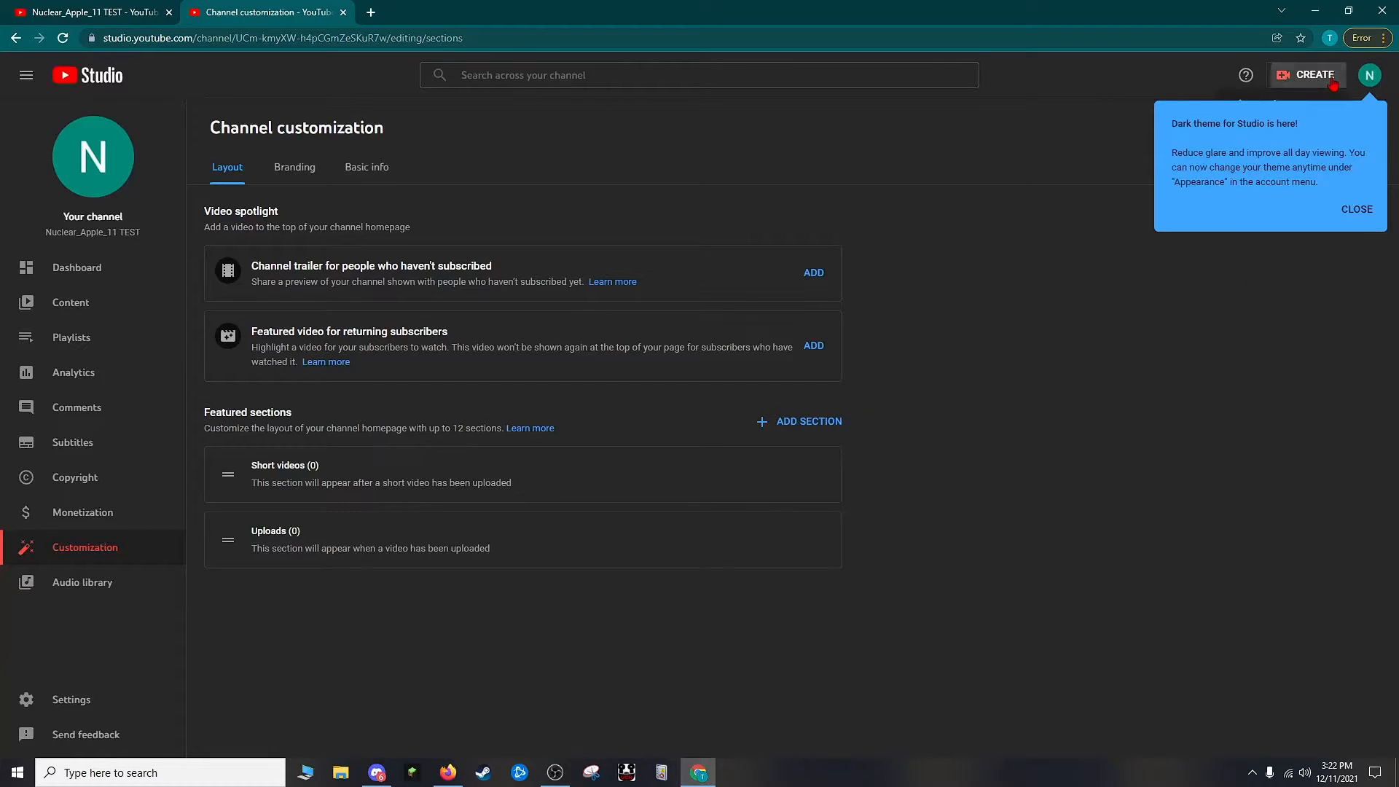
left_click(1360, 210)
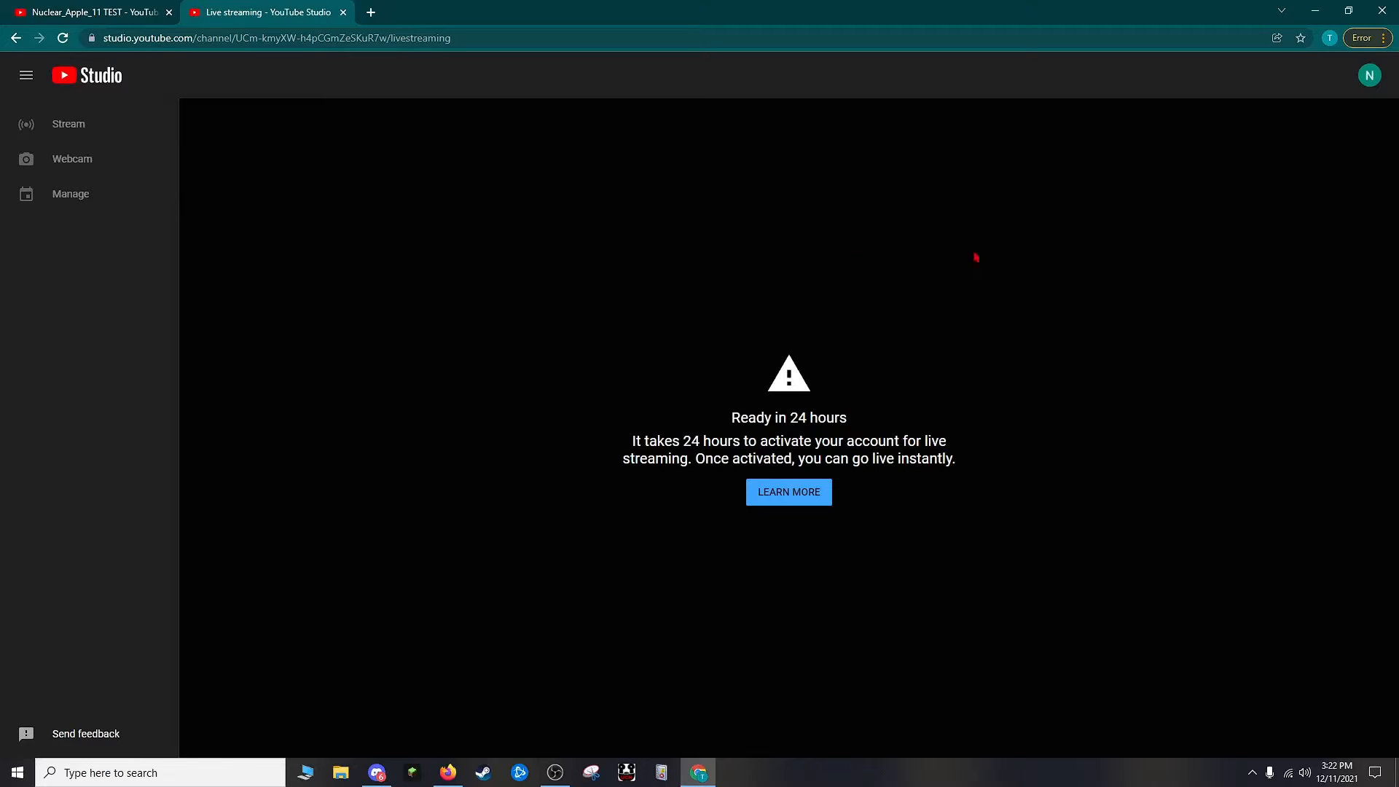
- Look at the live streaming page and the channel's home page, and return to the Studio channel dashboard
left_click_drag(1274, 226, 1398, 87)
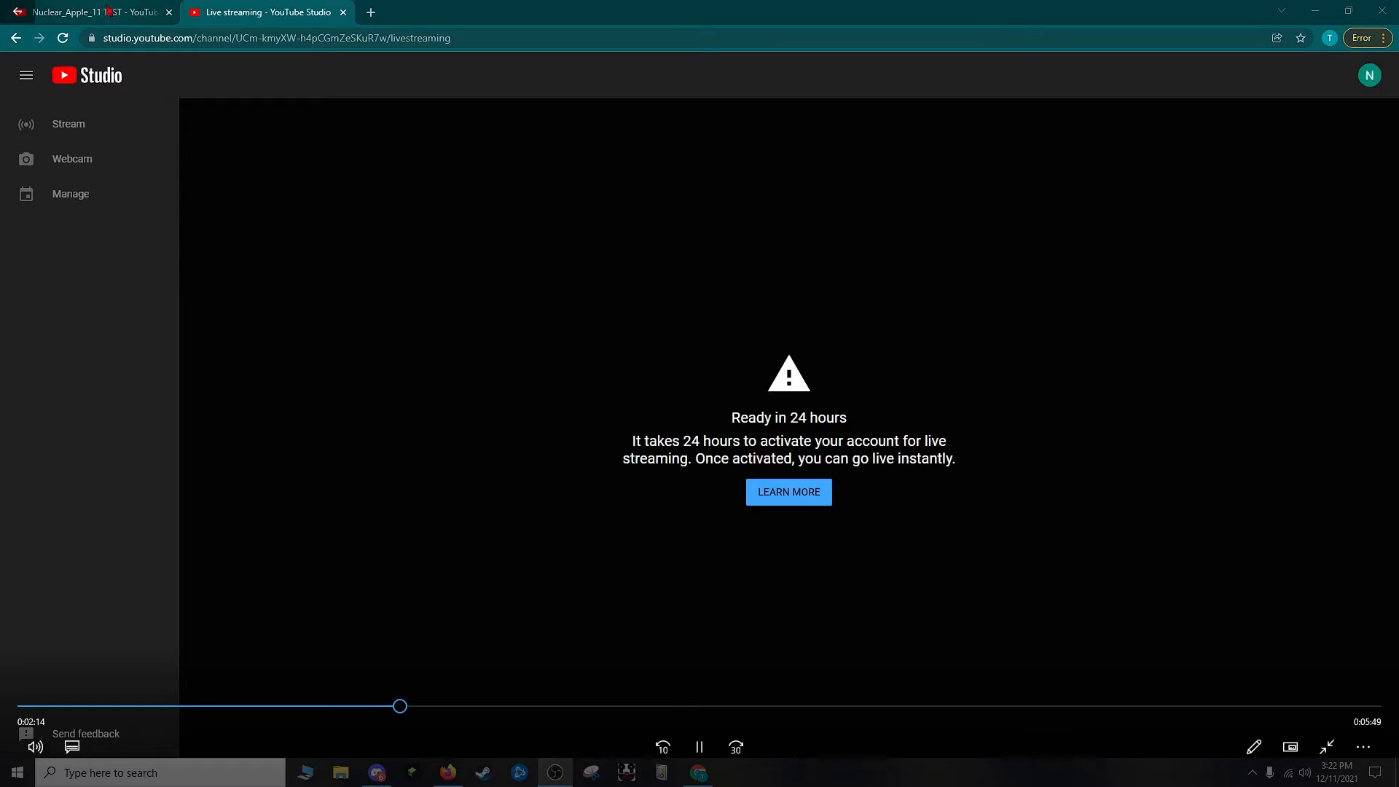
left_click(145, 14)
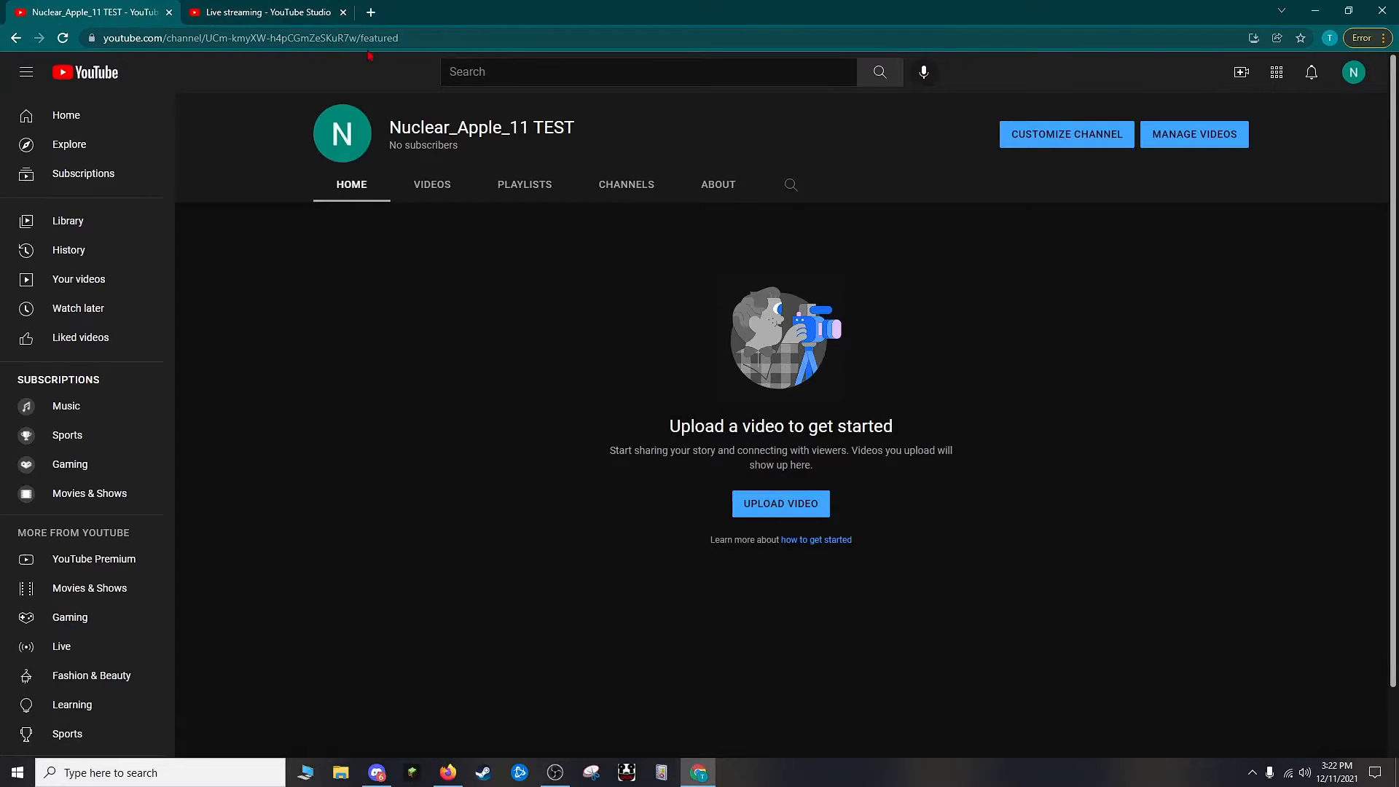
left_click(337, 10)
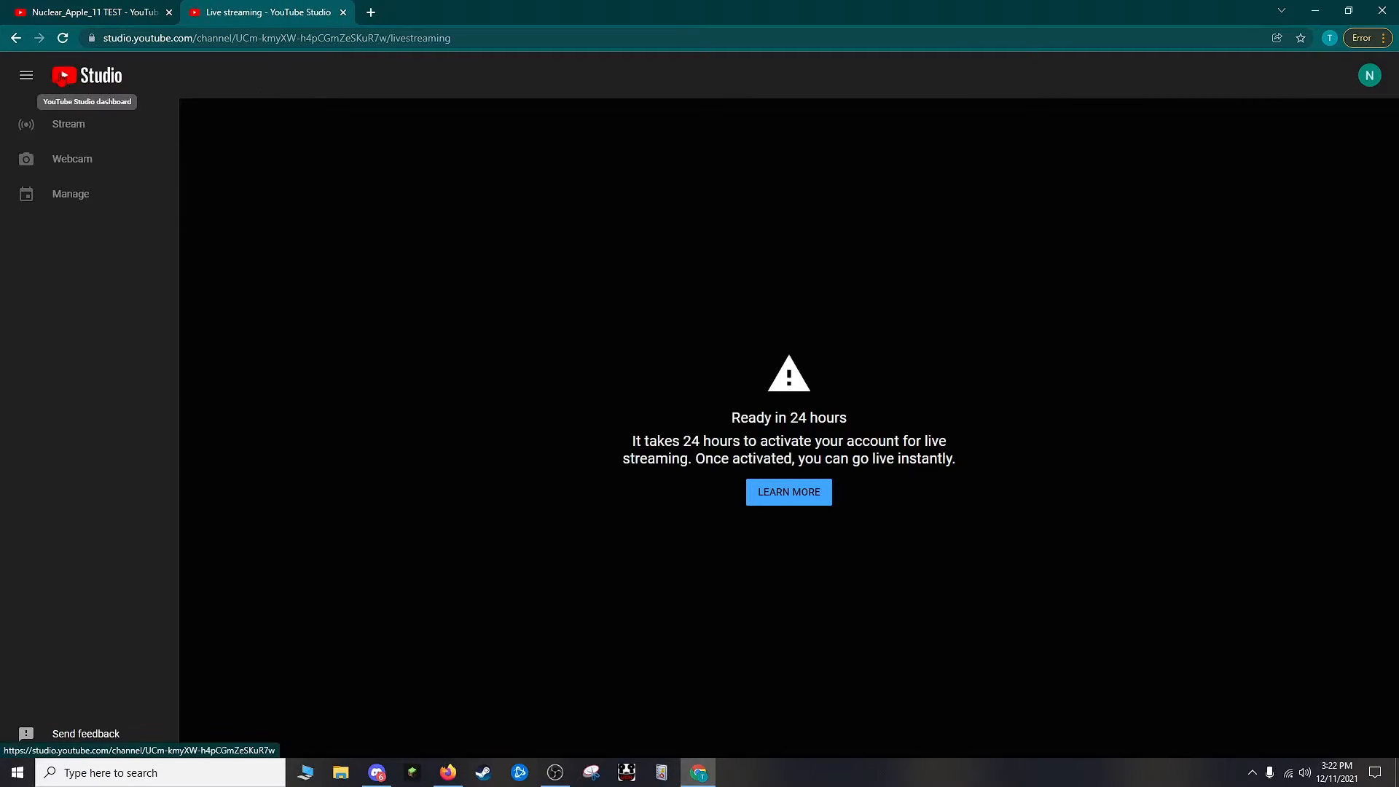
left_click(89, 75)
left_click(684, 557)
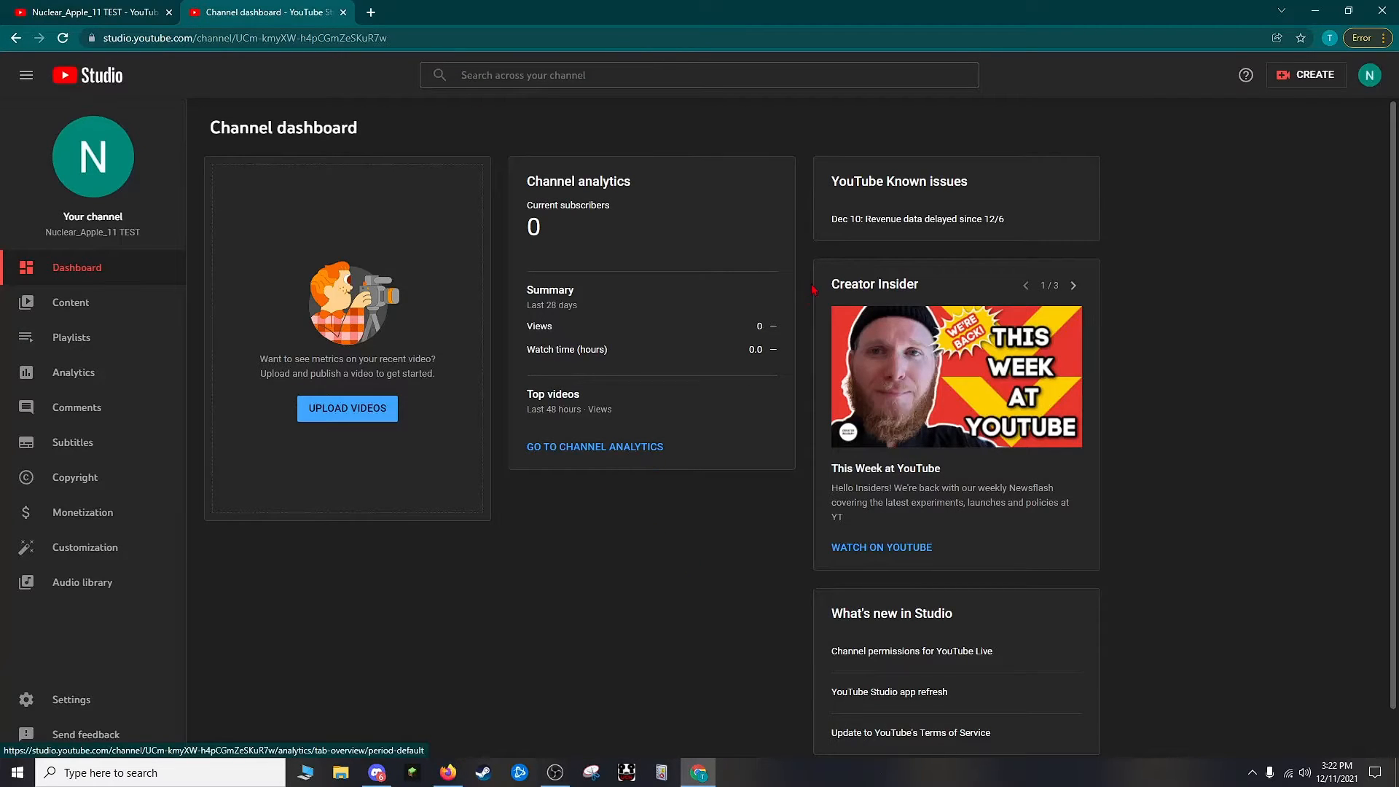
- Glance at the test channel's home page, close its browser window, and move the OBS window aside to uncover the main channel's dashboard
left_click(85, 9)
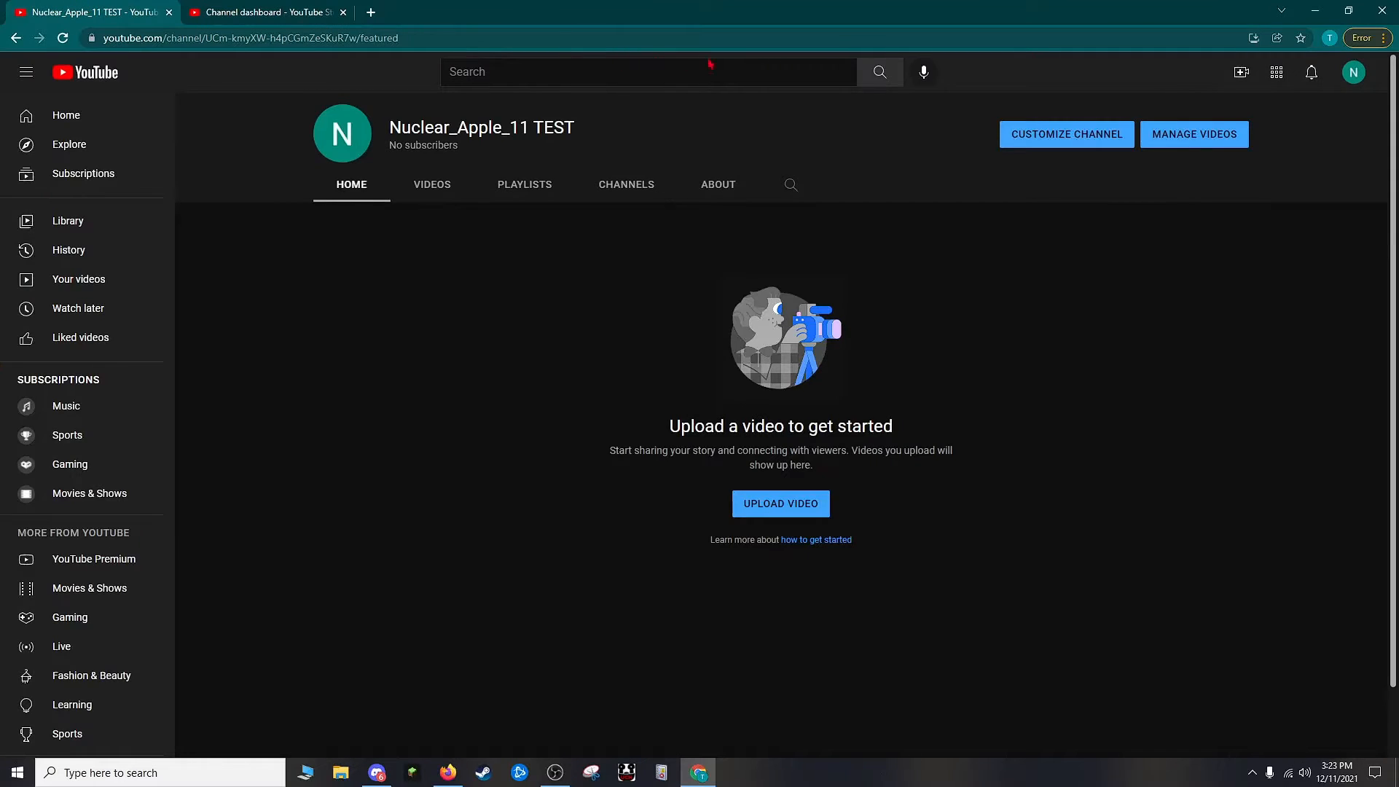
left_click(1383, 10)
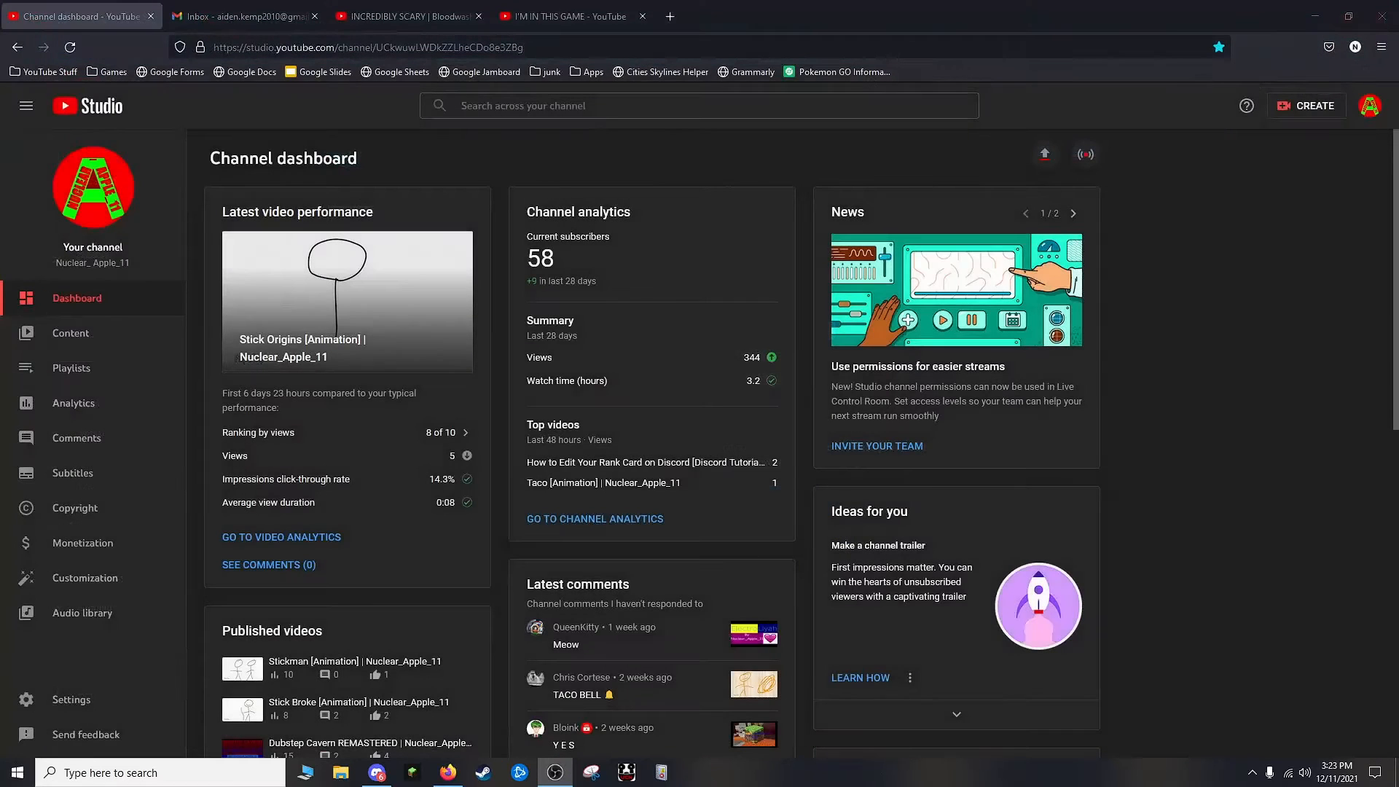
left_click_drag(1398, 12, 1398, 68)
- Look over the main channel's dashboard, including its published videos, latest comments and recent subscribers
scroll(626, 576, "down", 1)
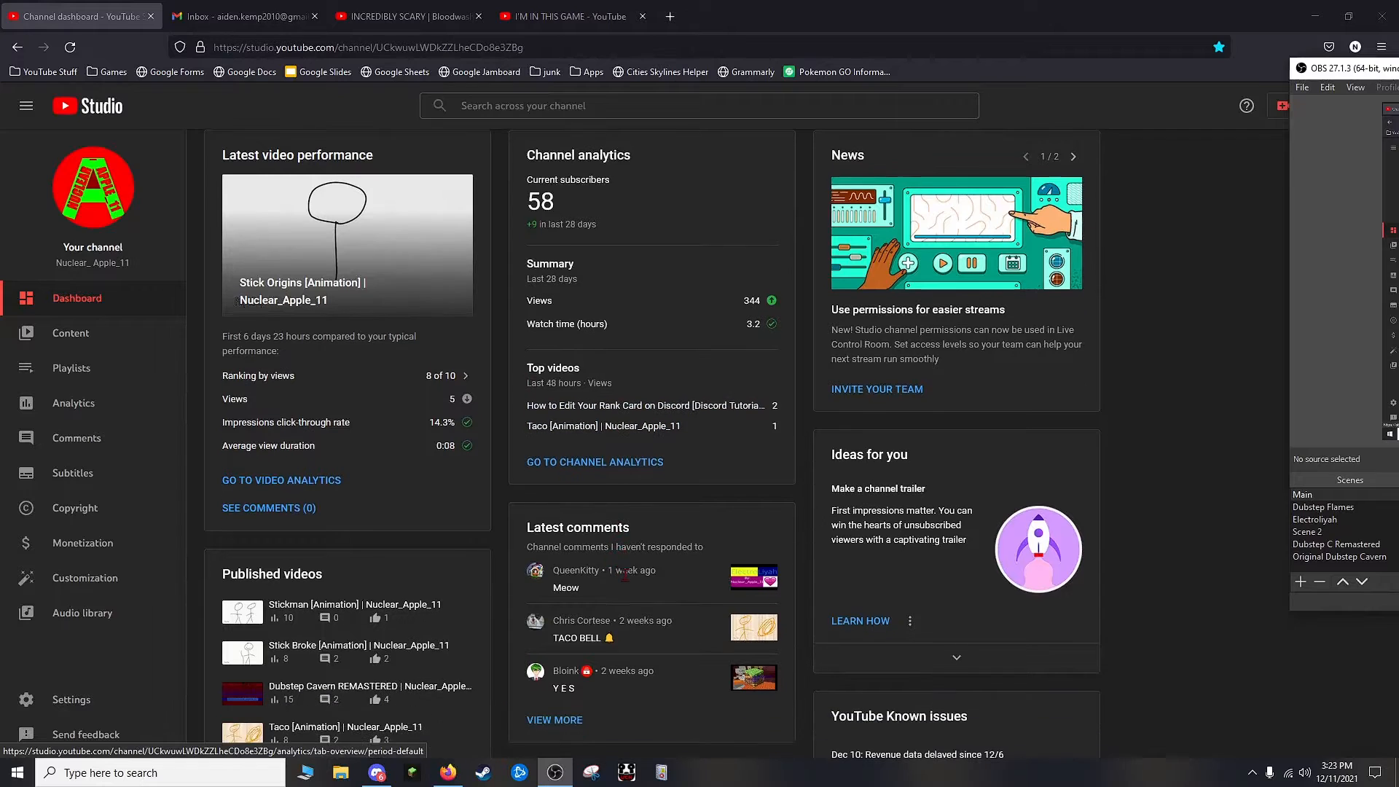
scroll(626, 576, "down", 5)
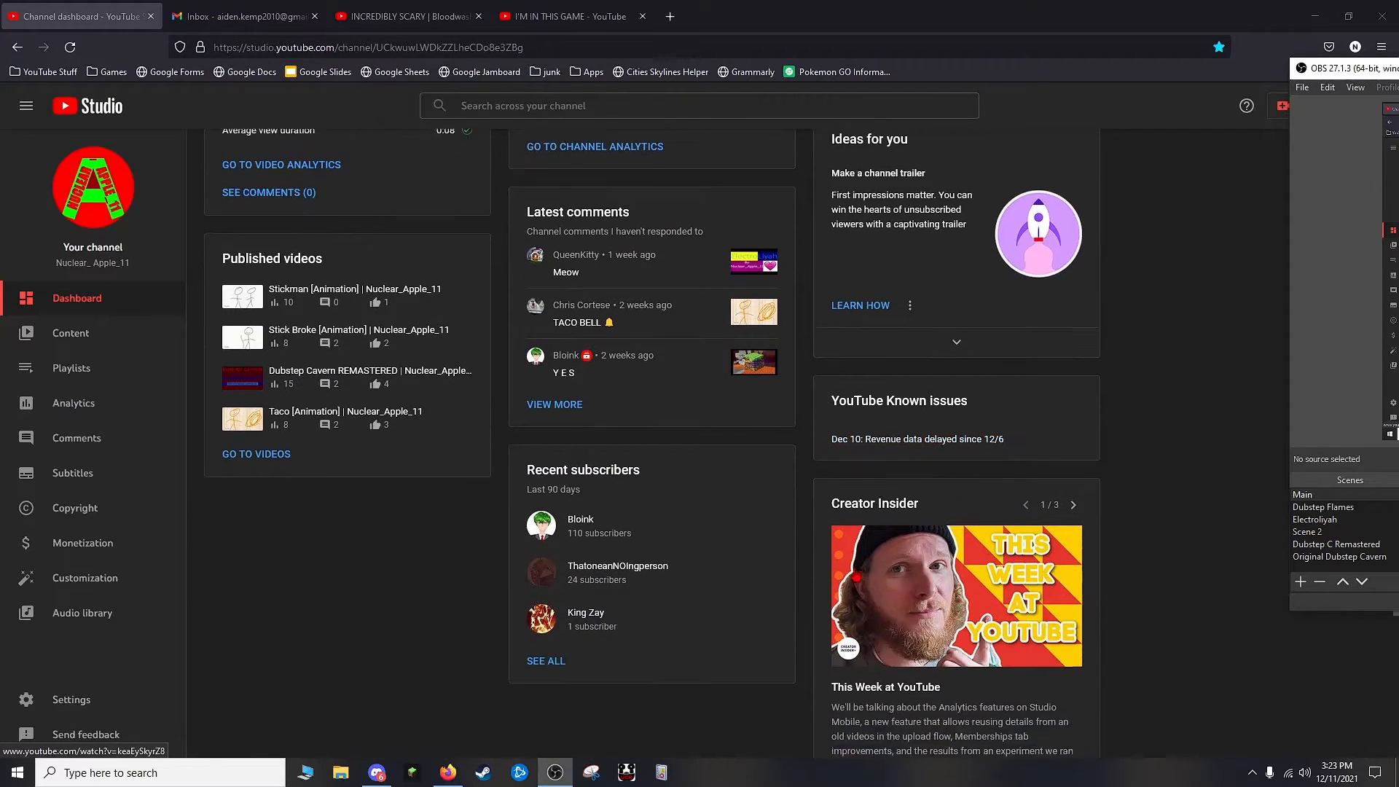
scroll(492, 489, "up", 1)
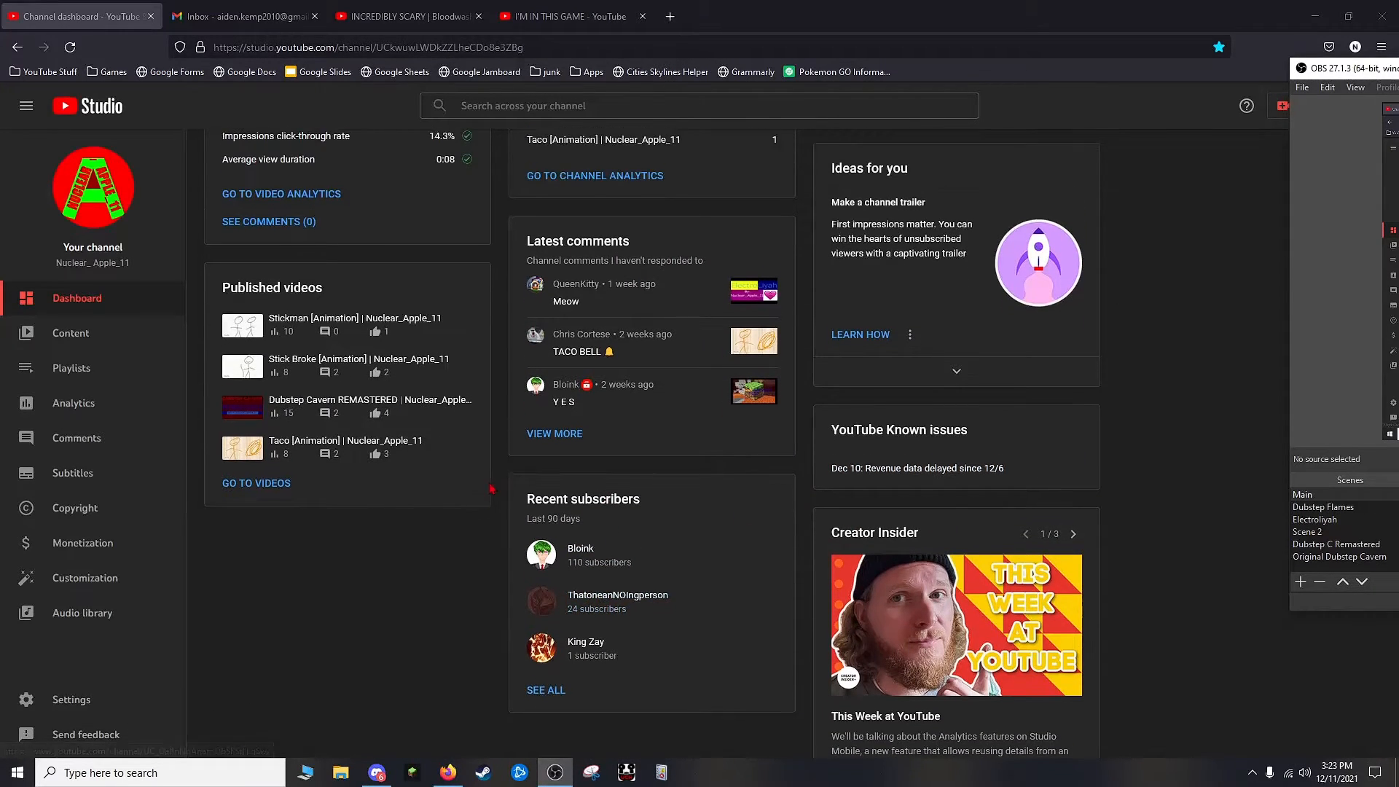
scroll(492, 489, "up", 5)
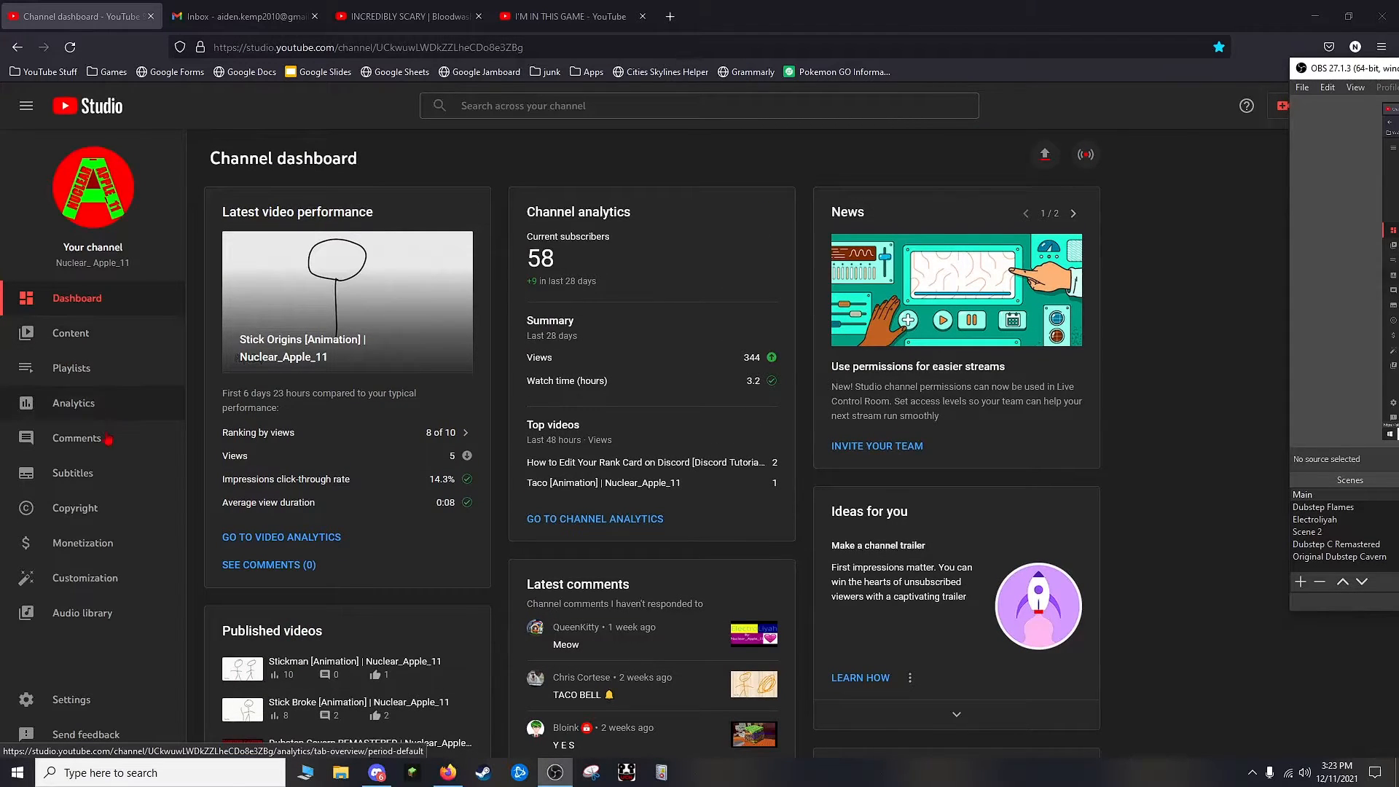
- Open the main channel's customization layout and examine the featured video for returning subscribers
left_click(134, 564)
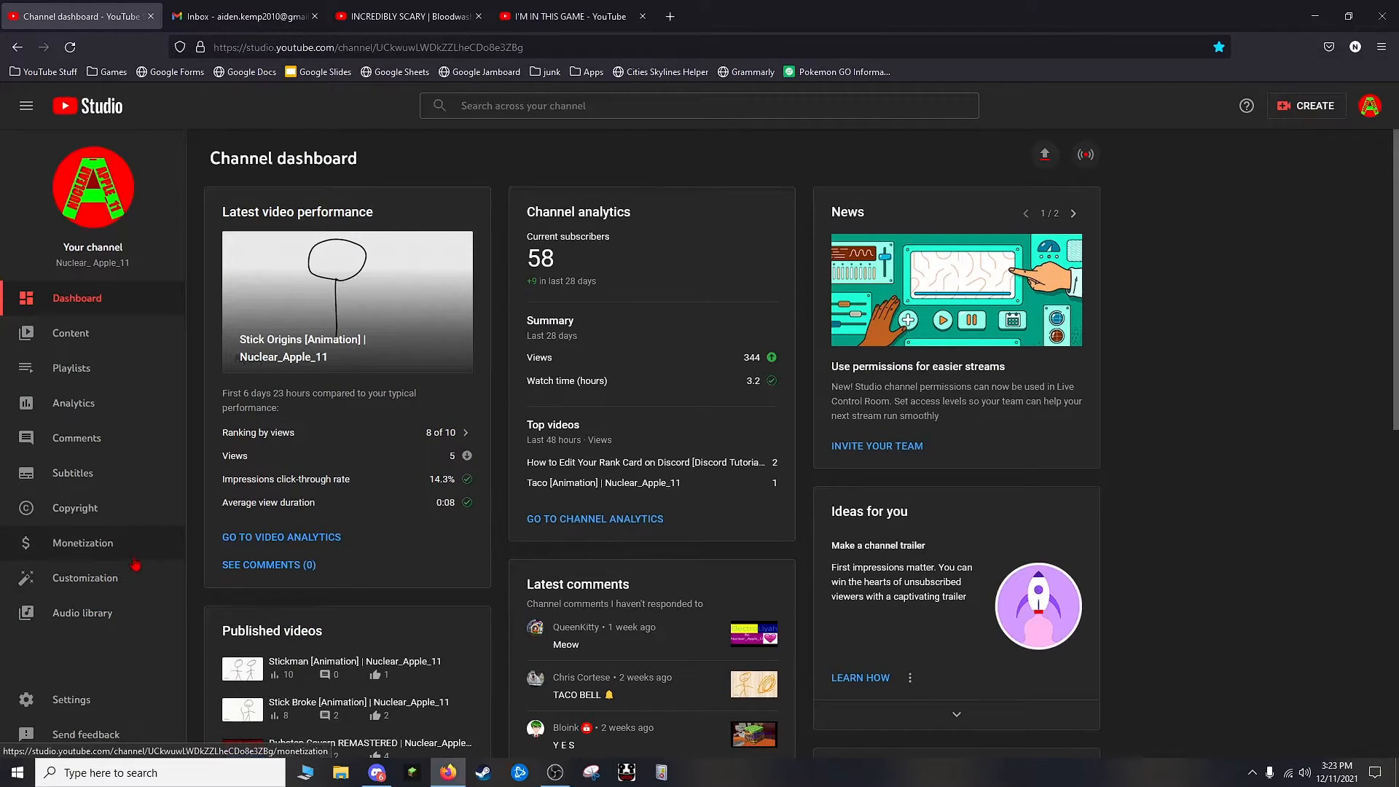
left_click(135, 561)
left_click(101, 574)
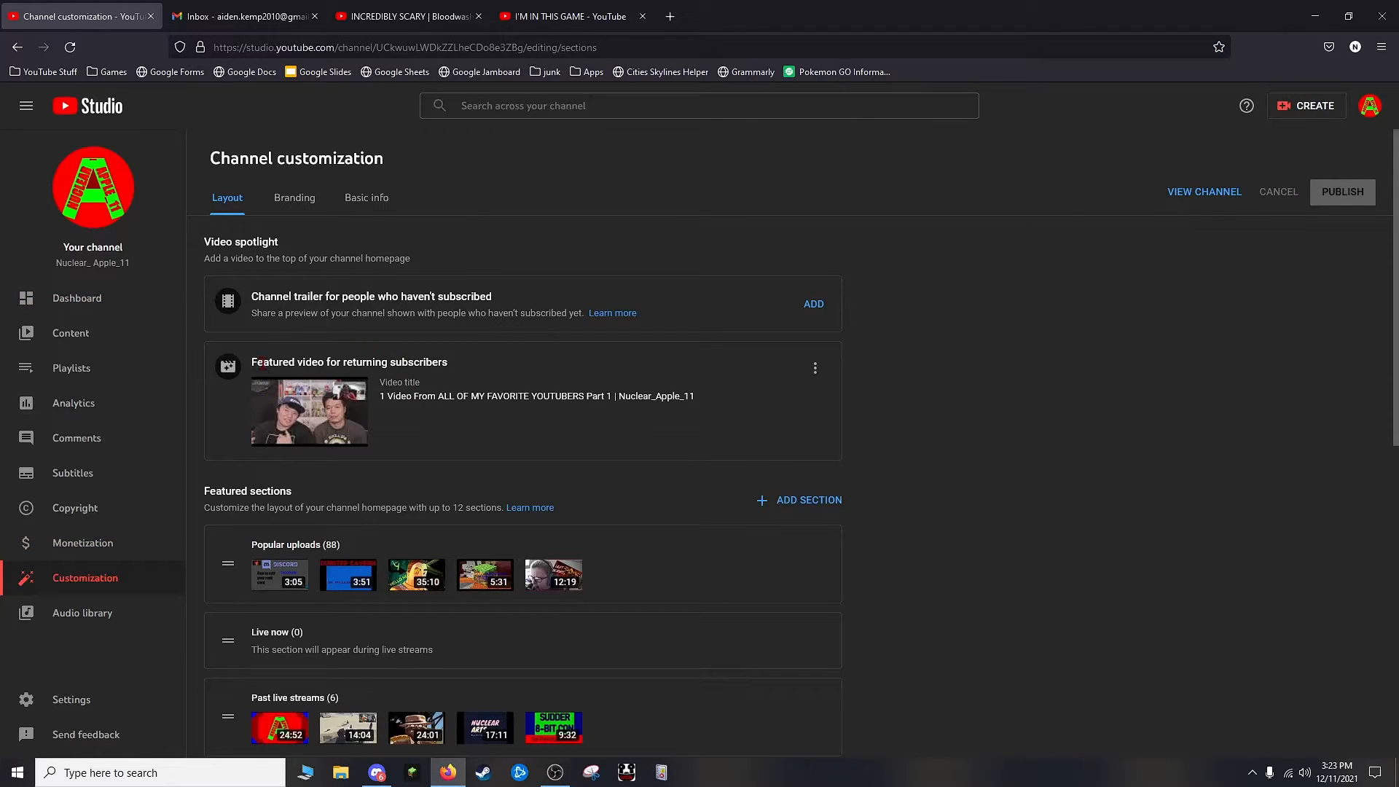
left_click_drag(264, 363, 423, 362)
left_click(421, 362)
- Remove the Live now section from the main channel's featured sections
scroll(340, 436, "down", 2)
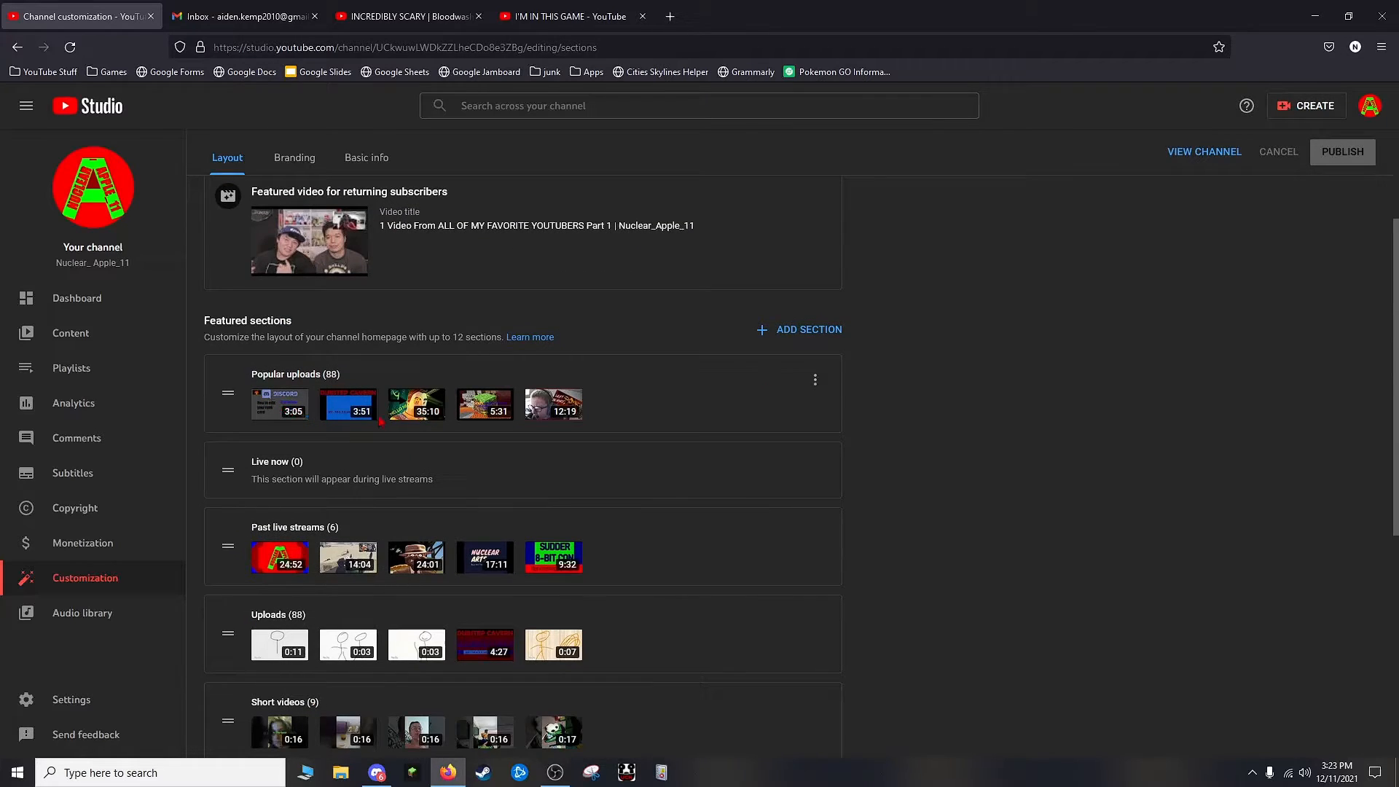
scroll(378, 420, "down", 1)
scroll(289, 402, "down", 2)
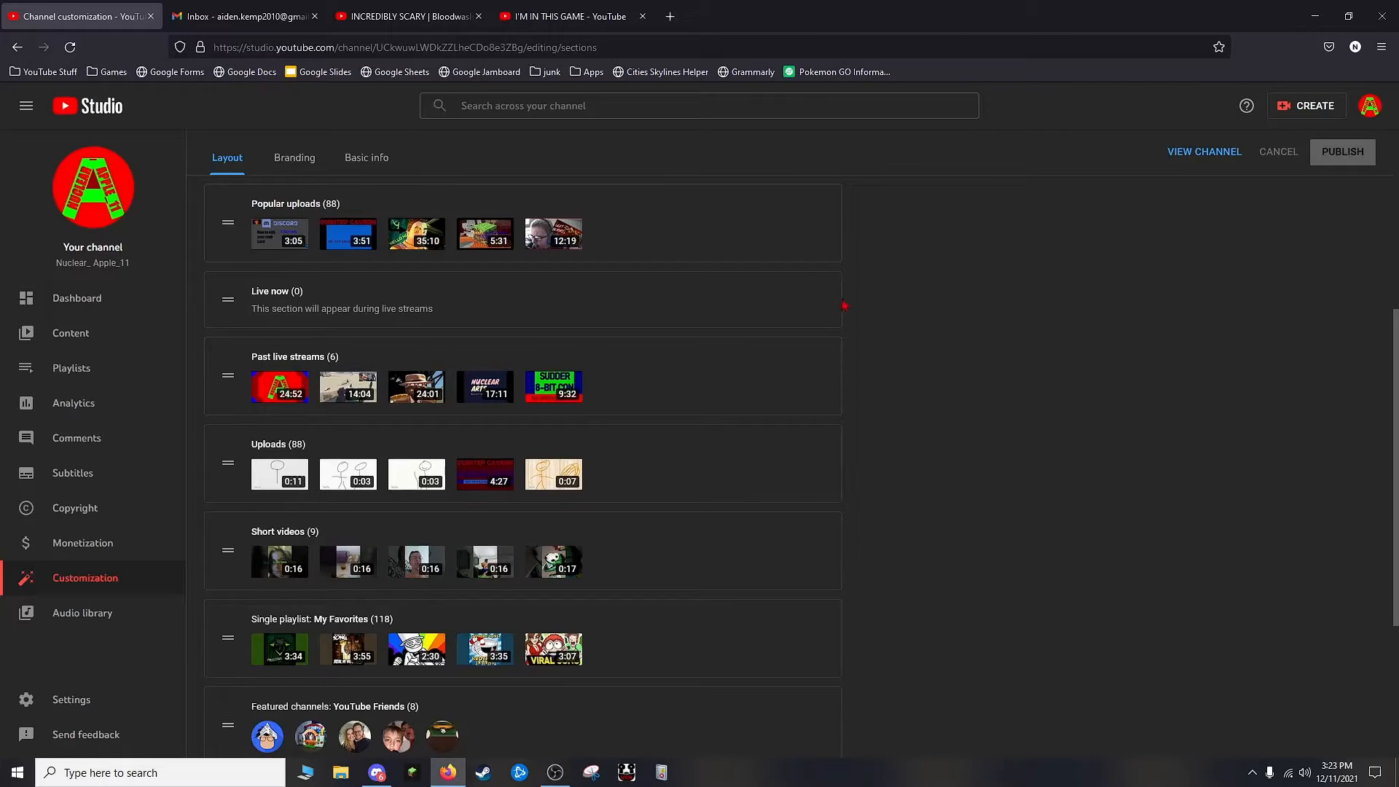
left_click(806, 305)
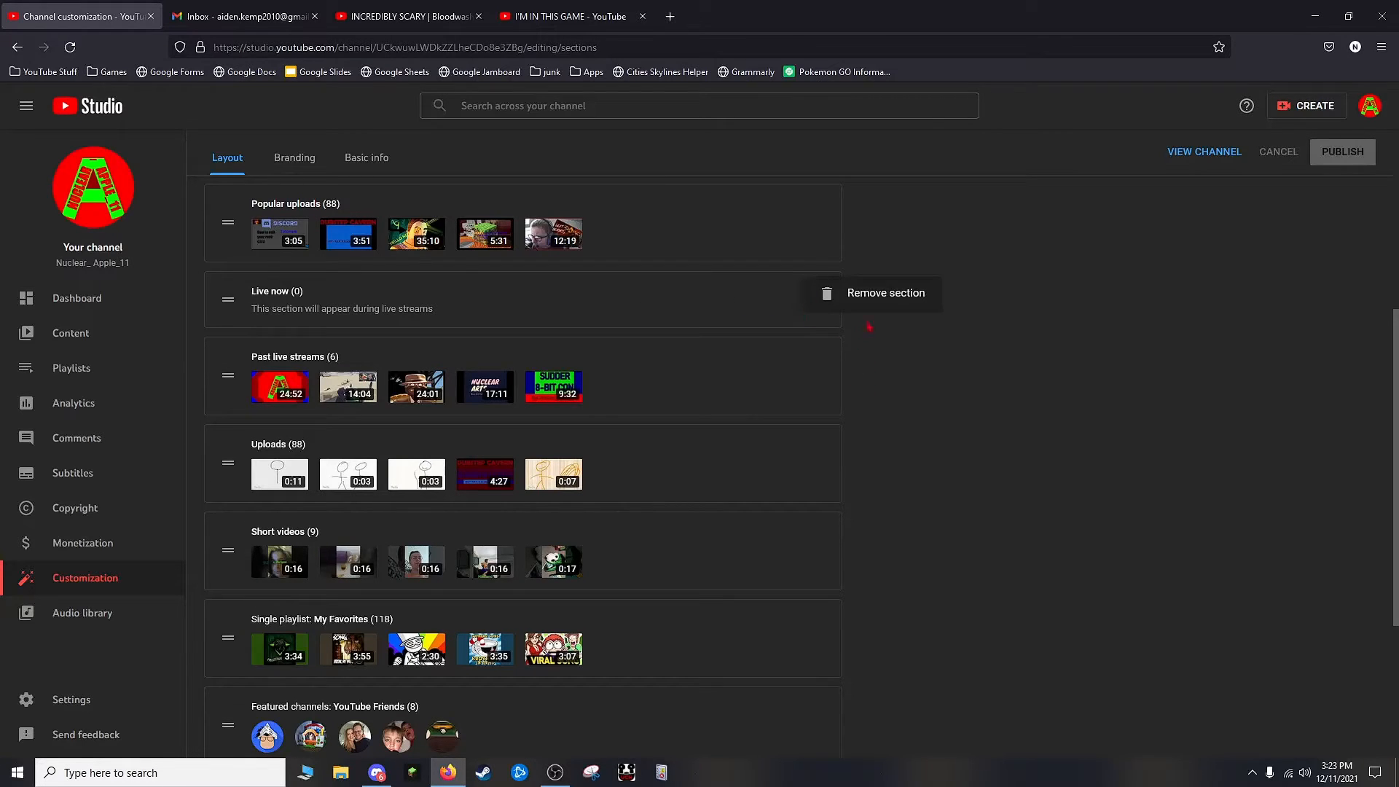
left_click(895, 301)
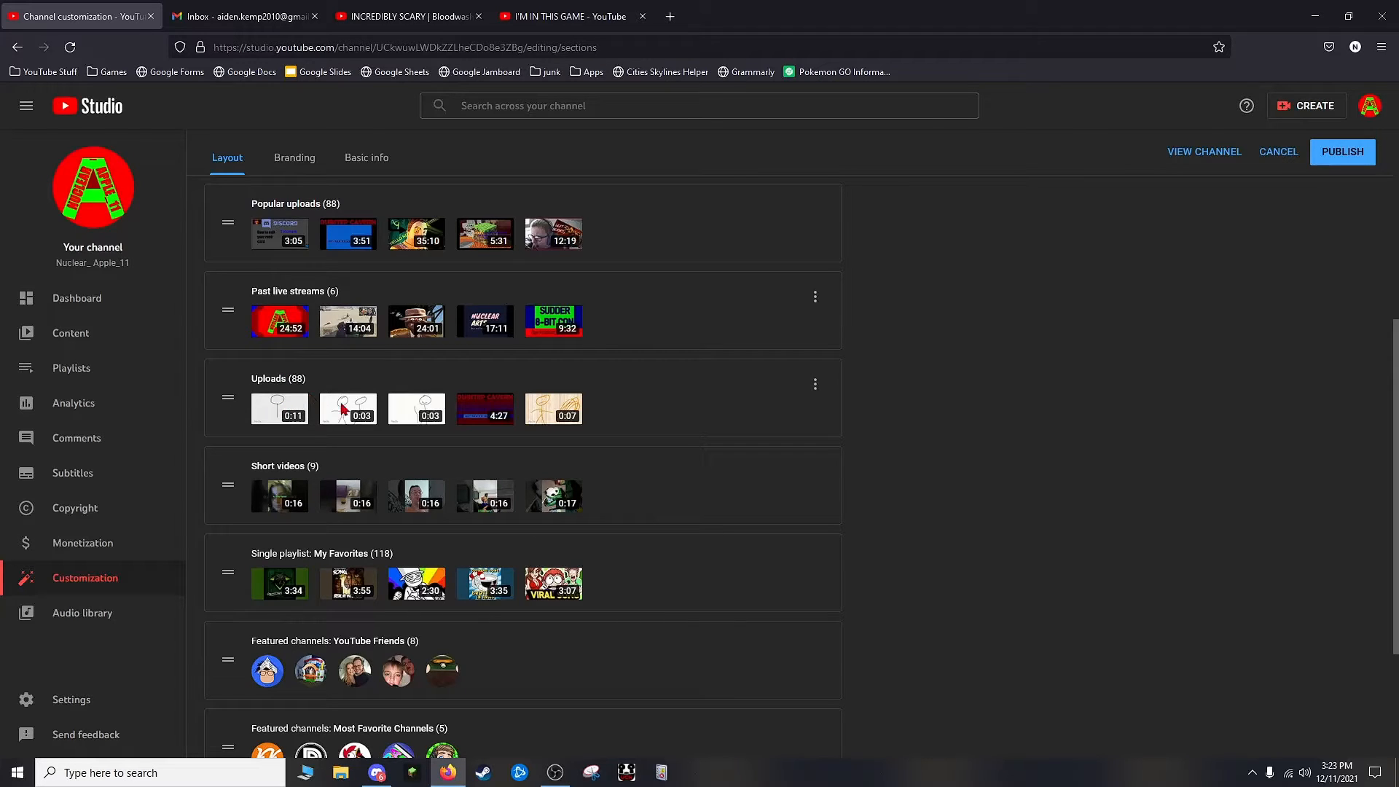
- Review the remaining featured sections and publish the layout change, declining to discard it
scroll(313, 404, "down", 2)
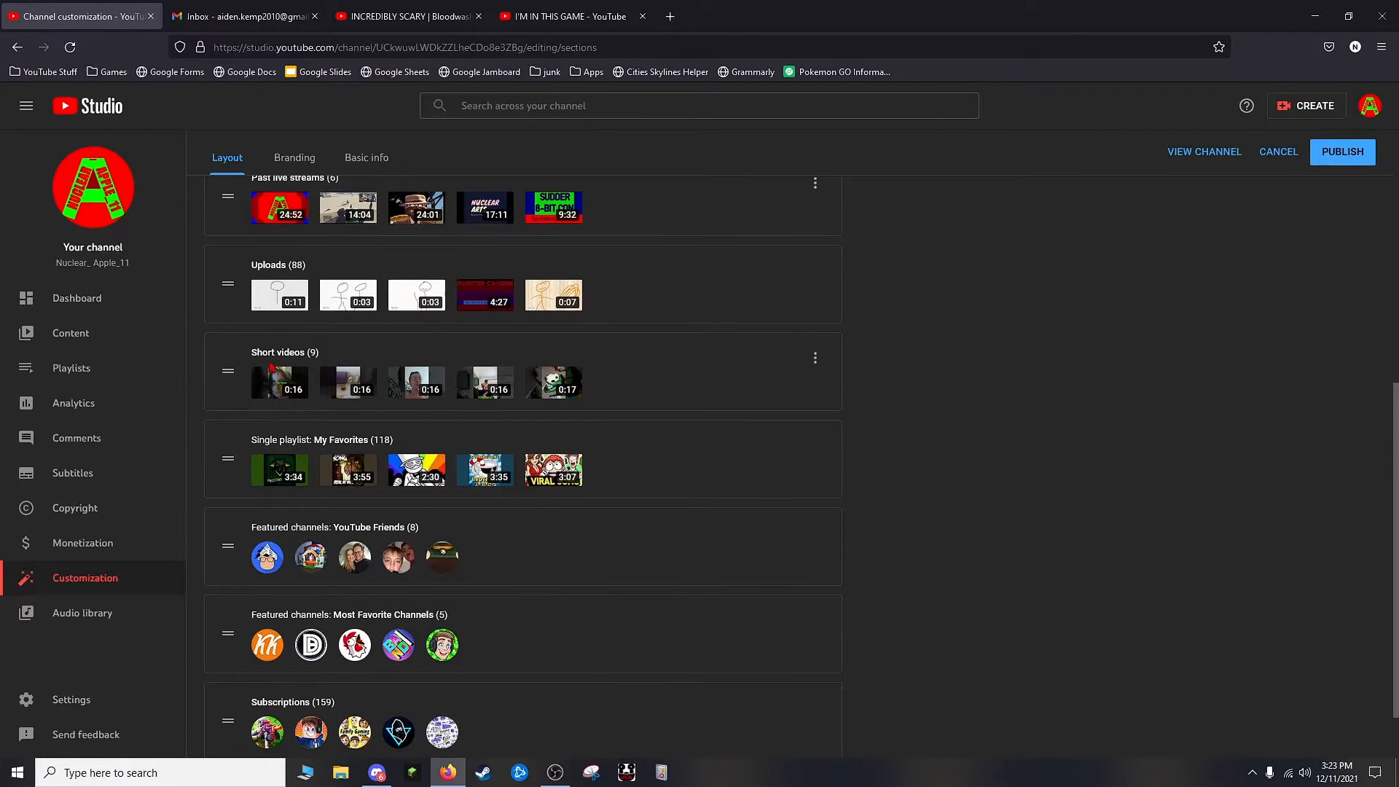
scroll(383, 442, "down", 2)
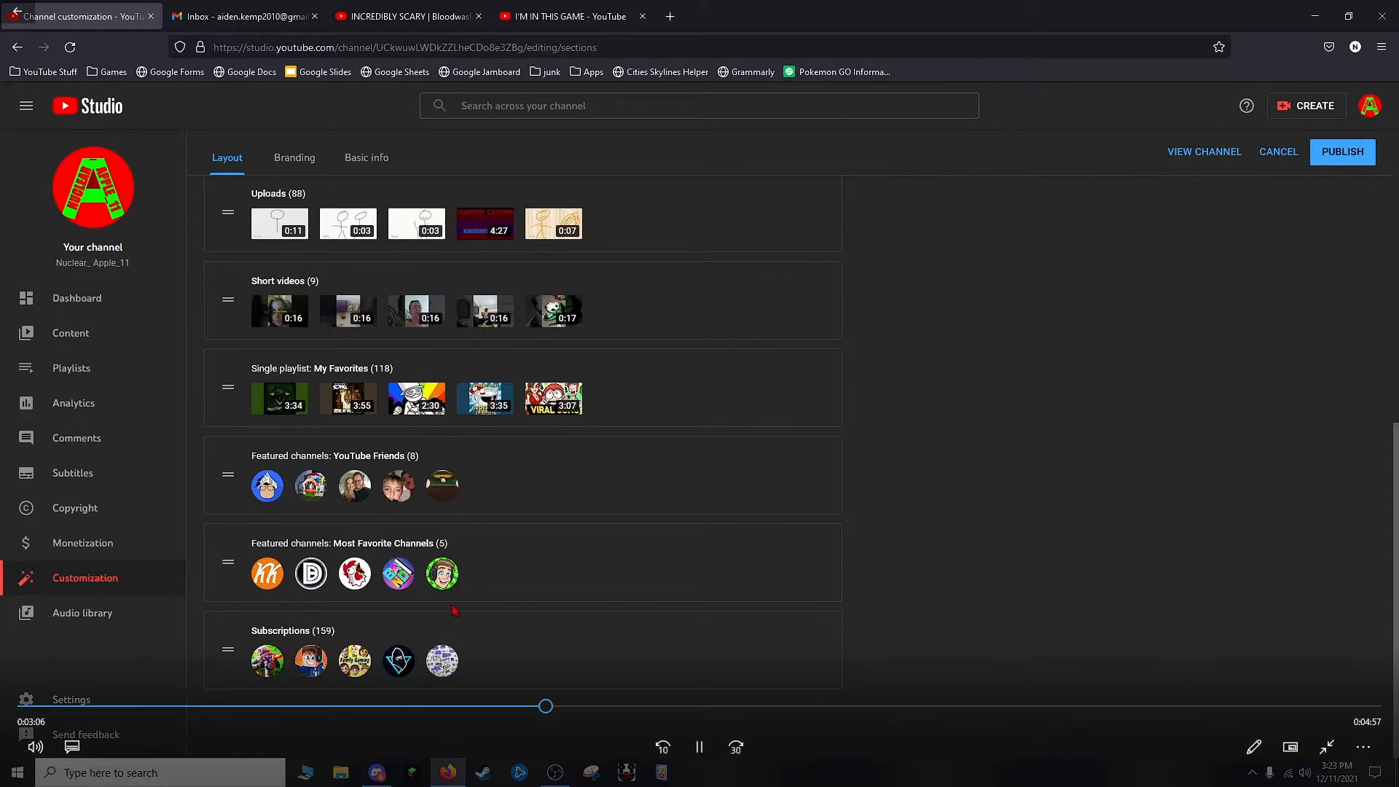
scroll(551, 658, "up", 8)
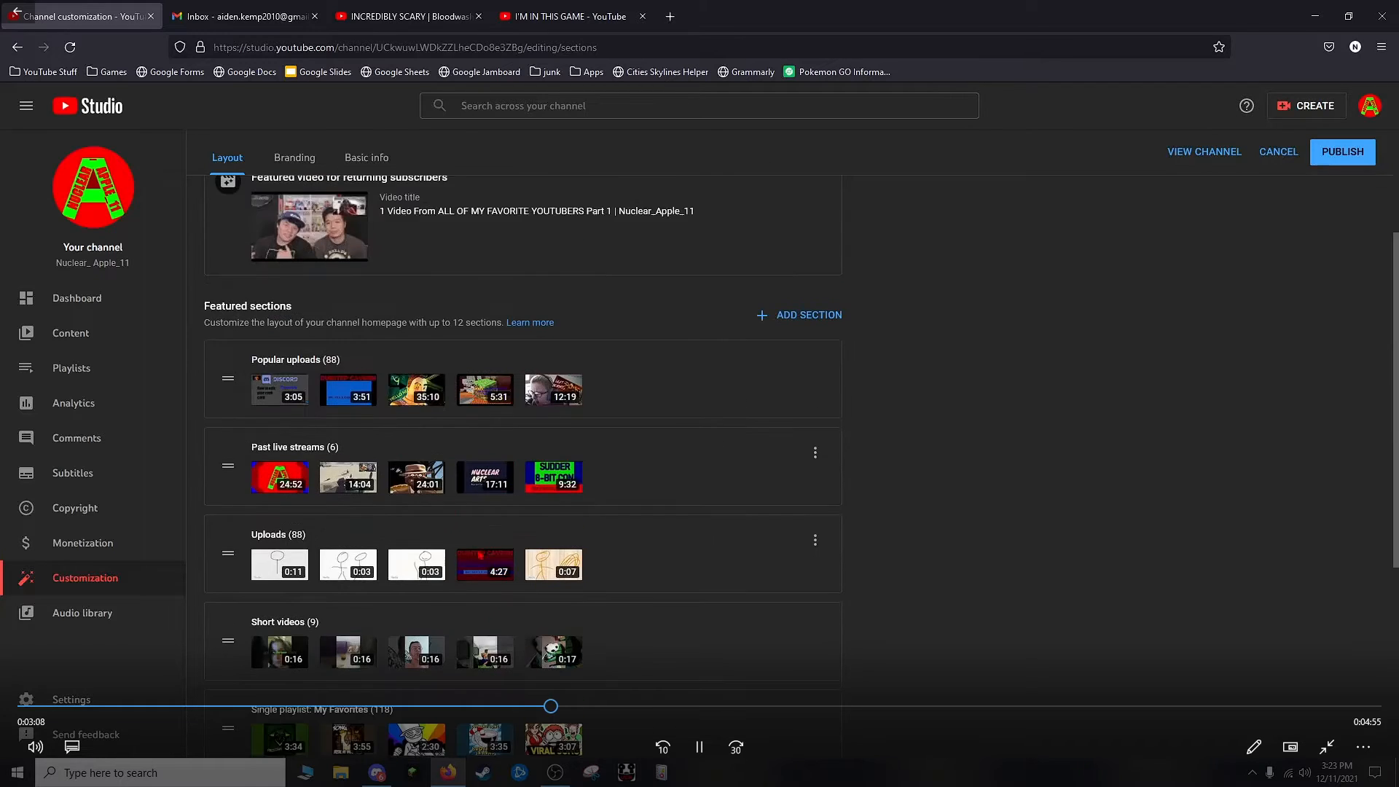
left_click(129, 313)
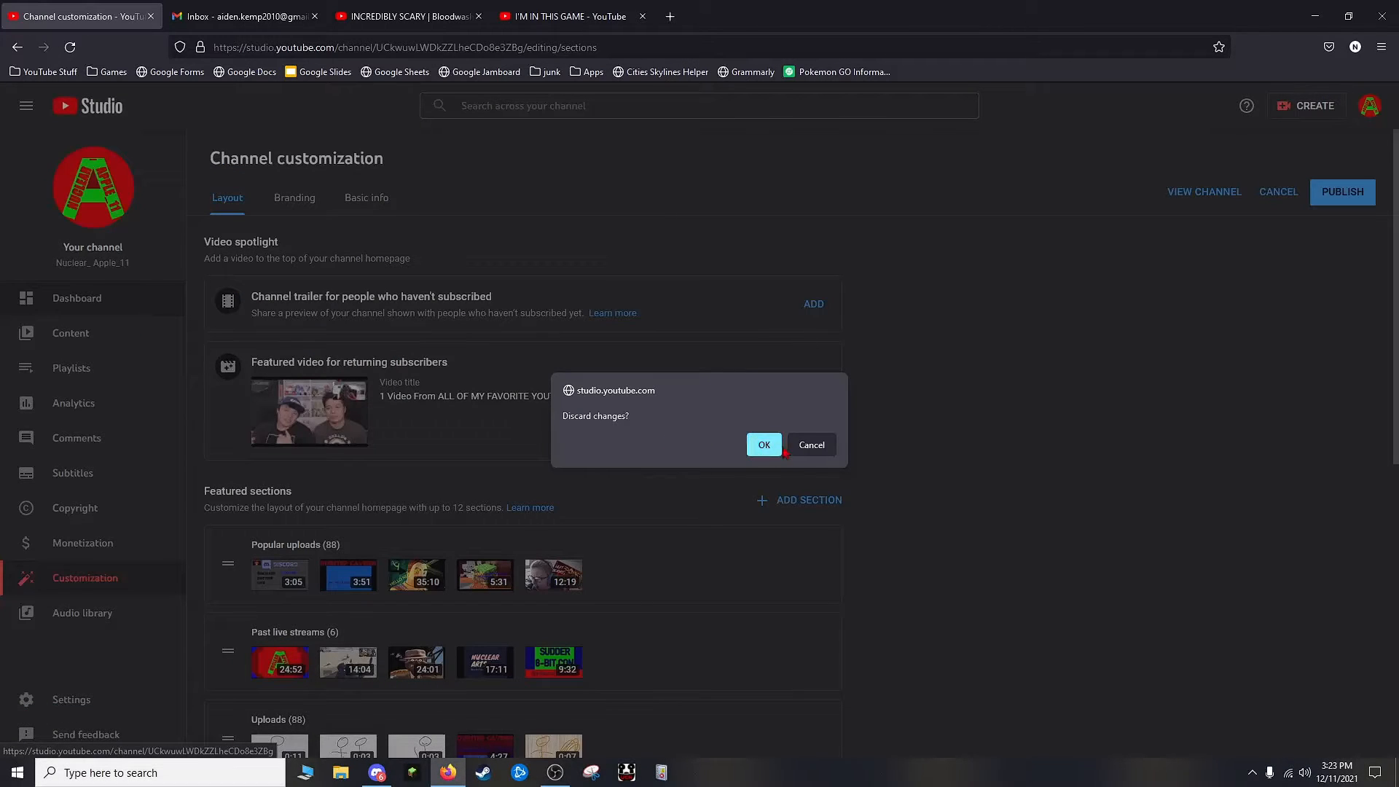
left_click(812, 445)
left_click(1366, 193)
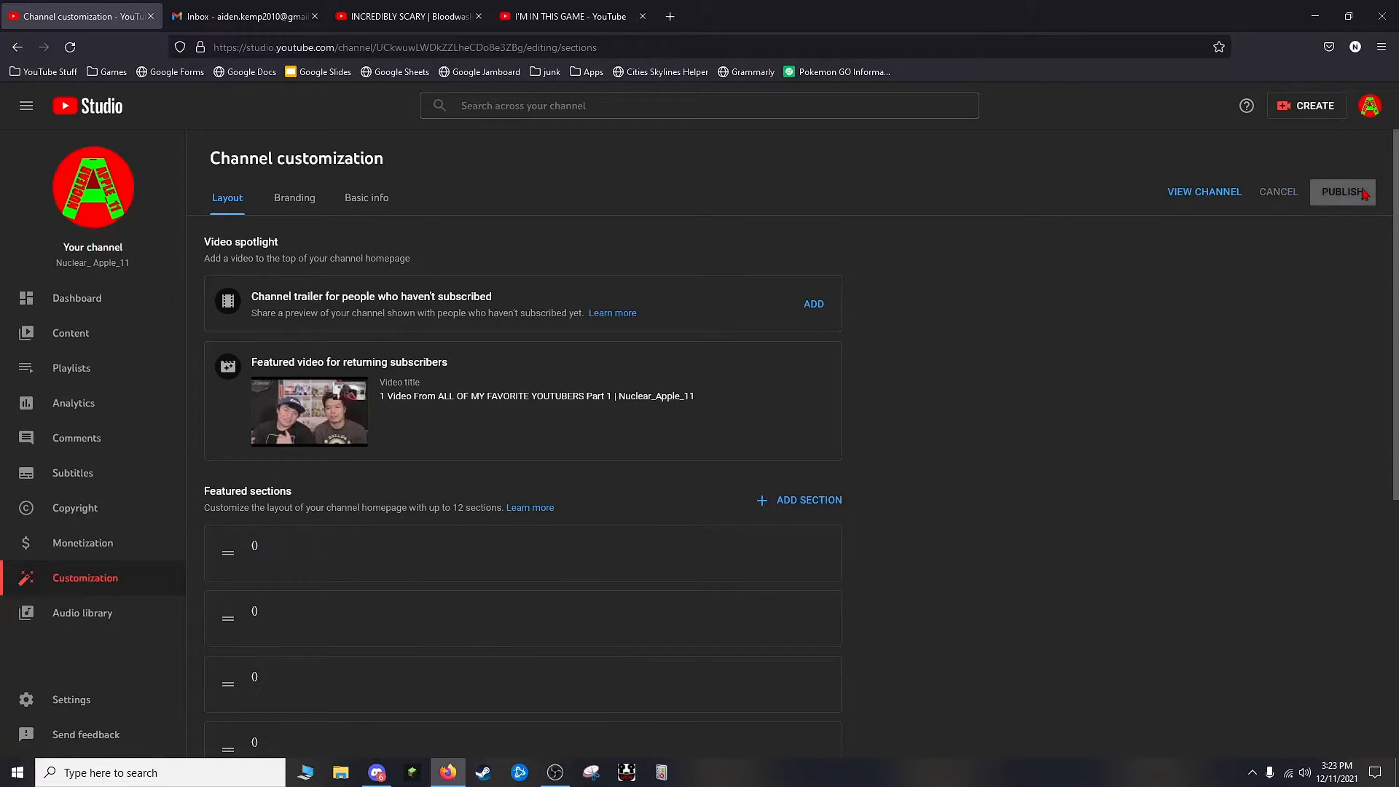
- Return to the main channel's dashboard and switch to OBS, bringing its window onto the main screen
left_click(82, 300)
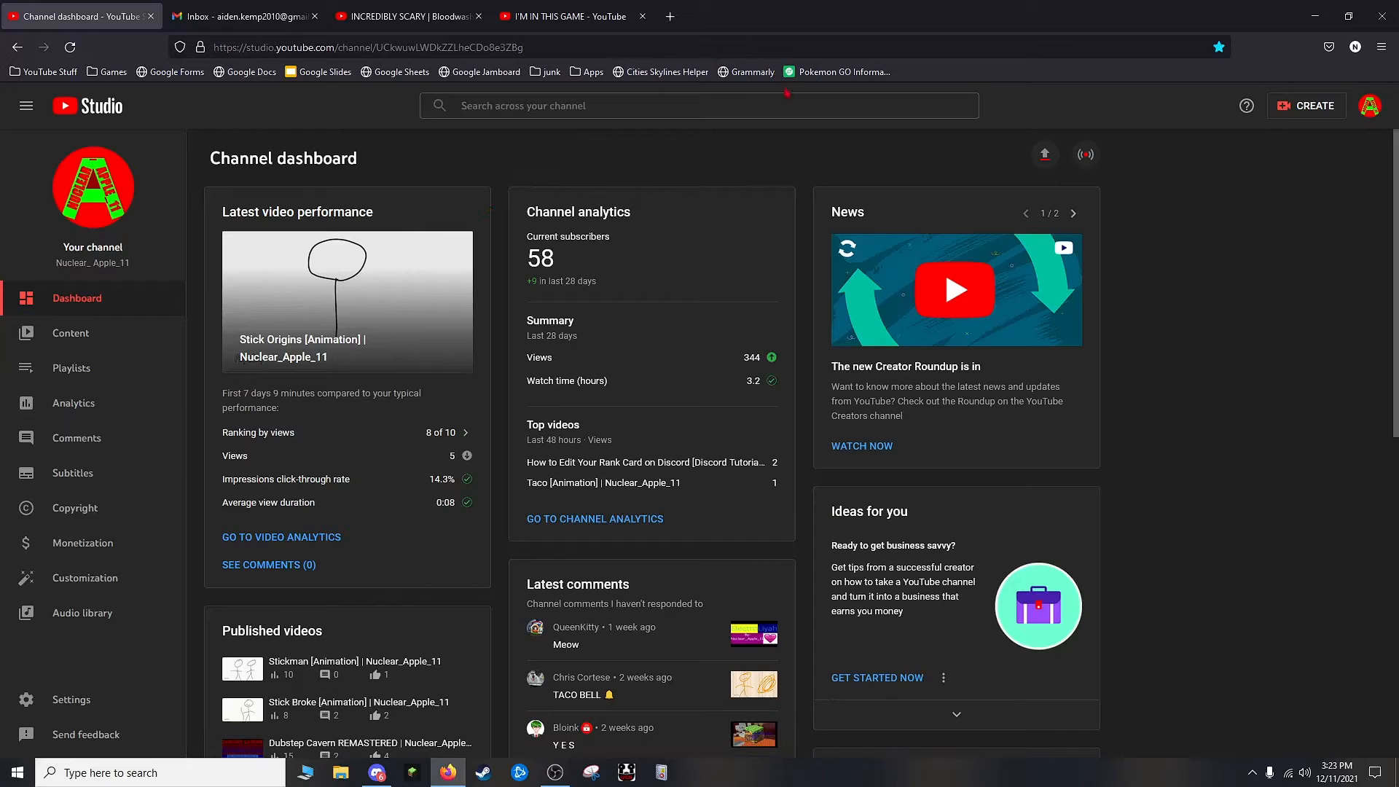
key("alt+Tab")
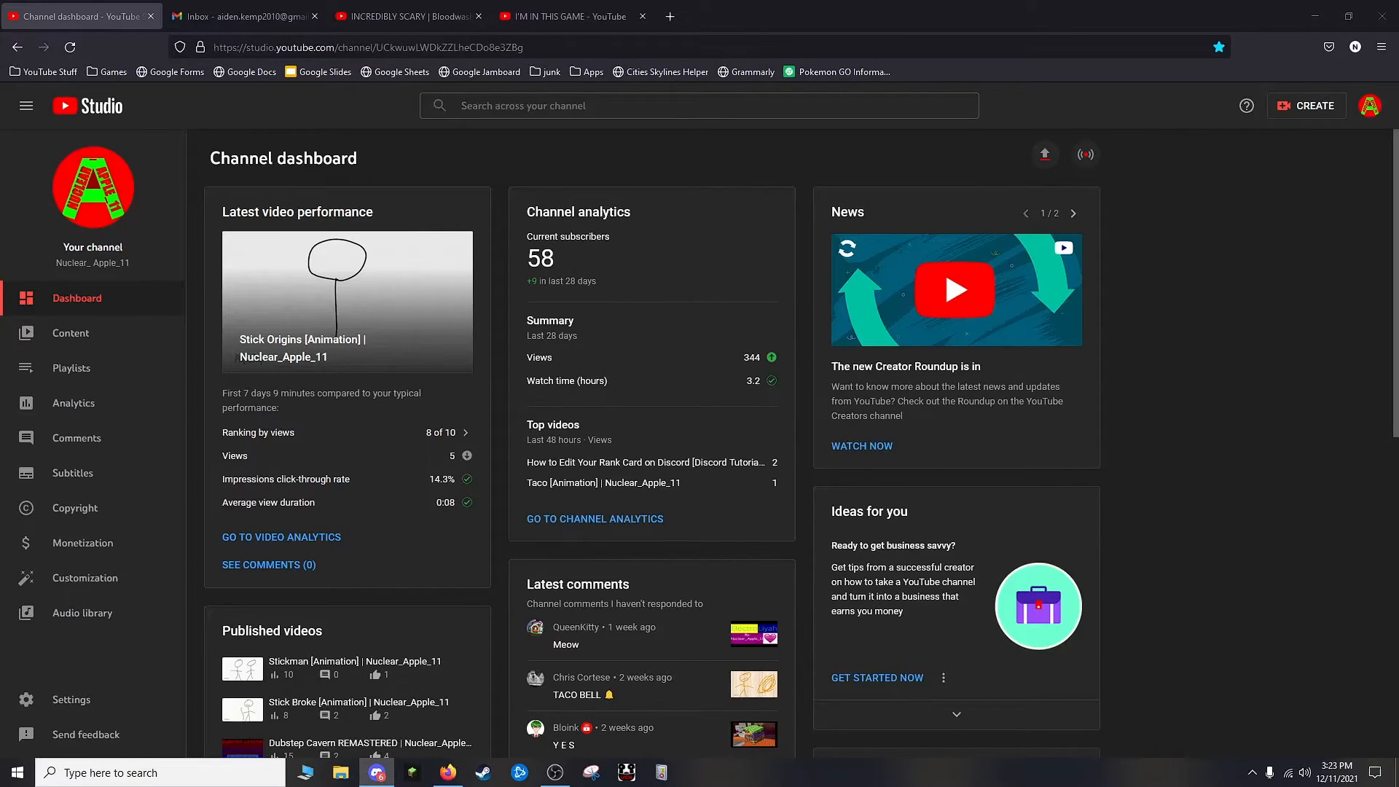
left_click_drag(1398, 67, 620, 3)
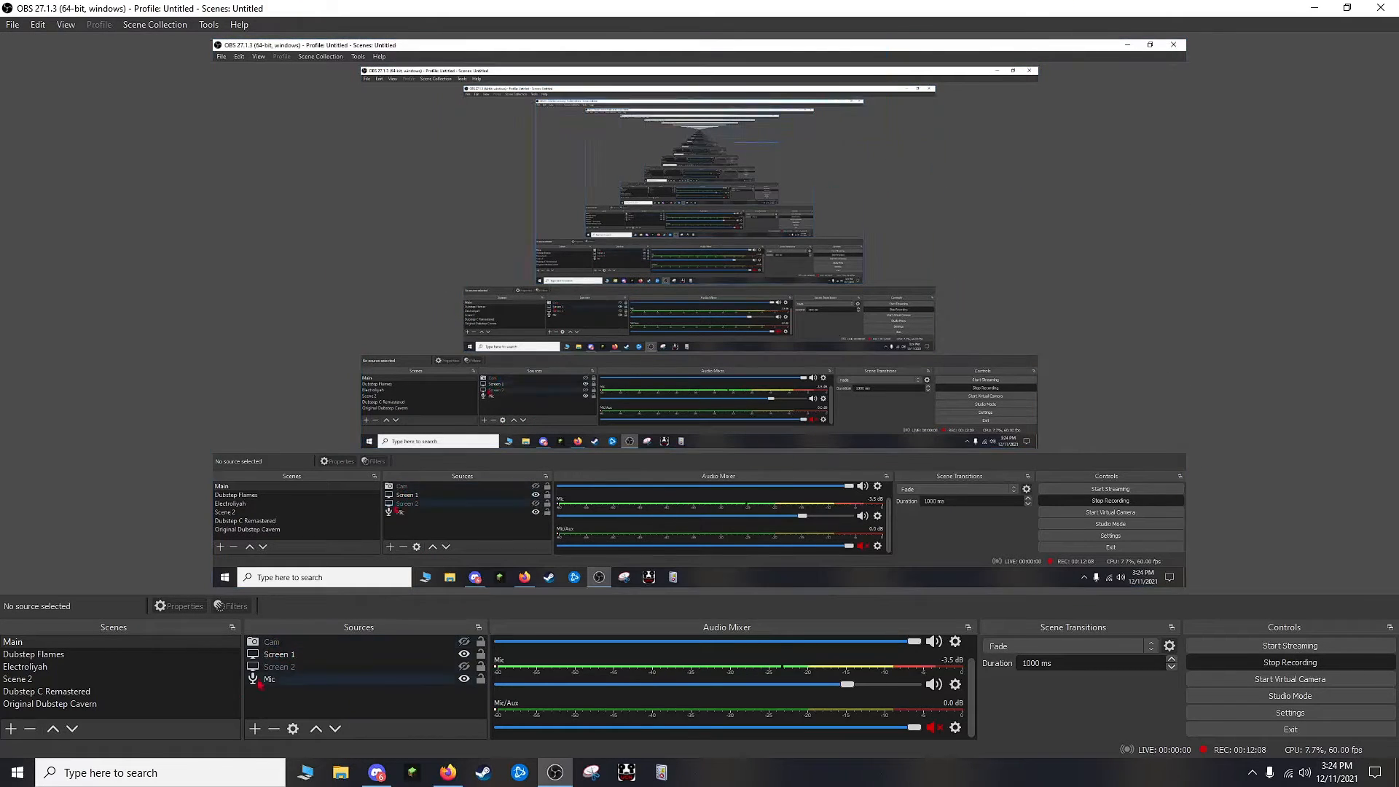
- Start adding a new scene in OBS and clear the suggested scene name
left_click(11, 729)
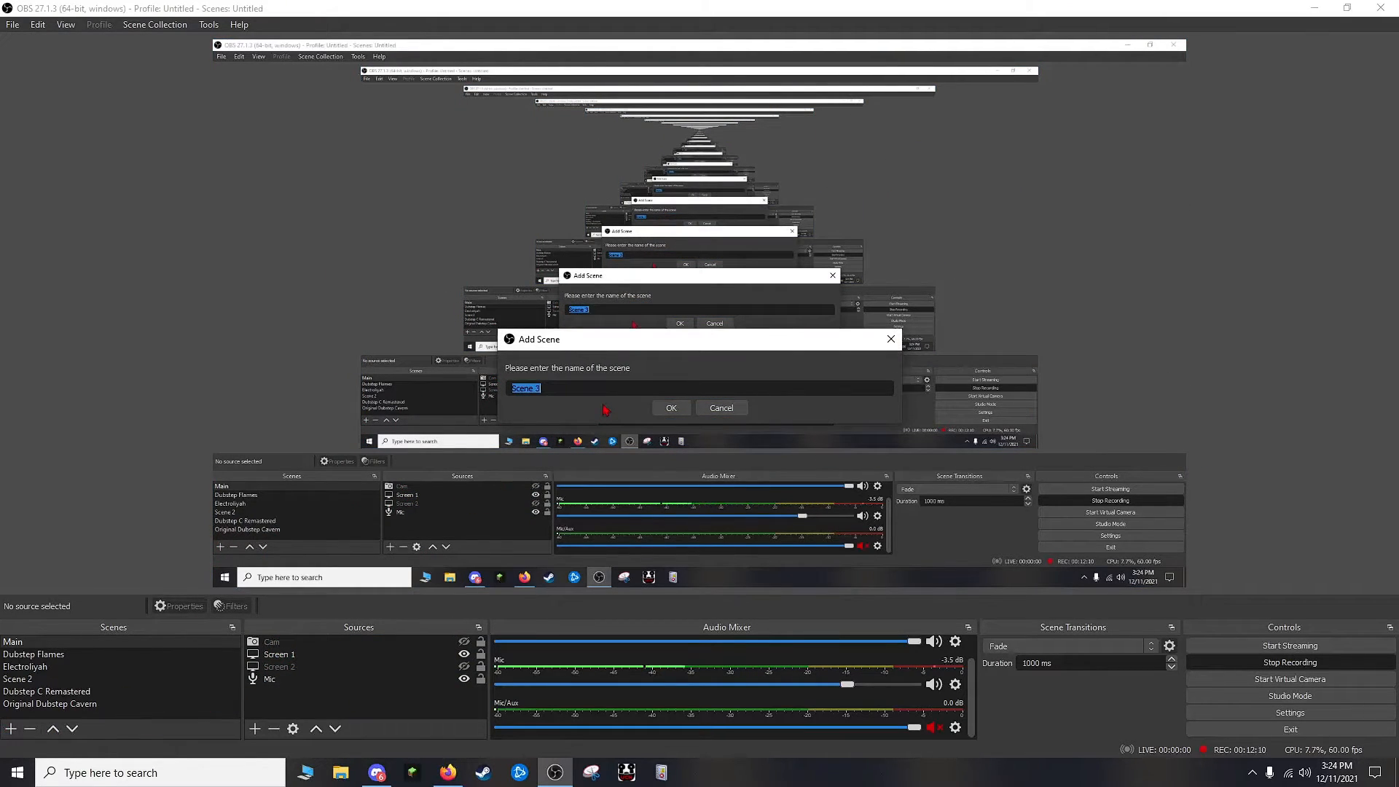
key("BackSpace")
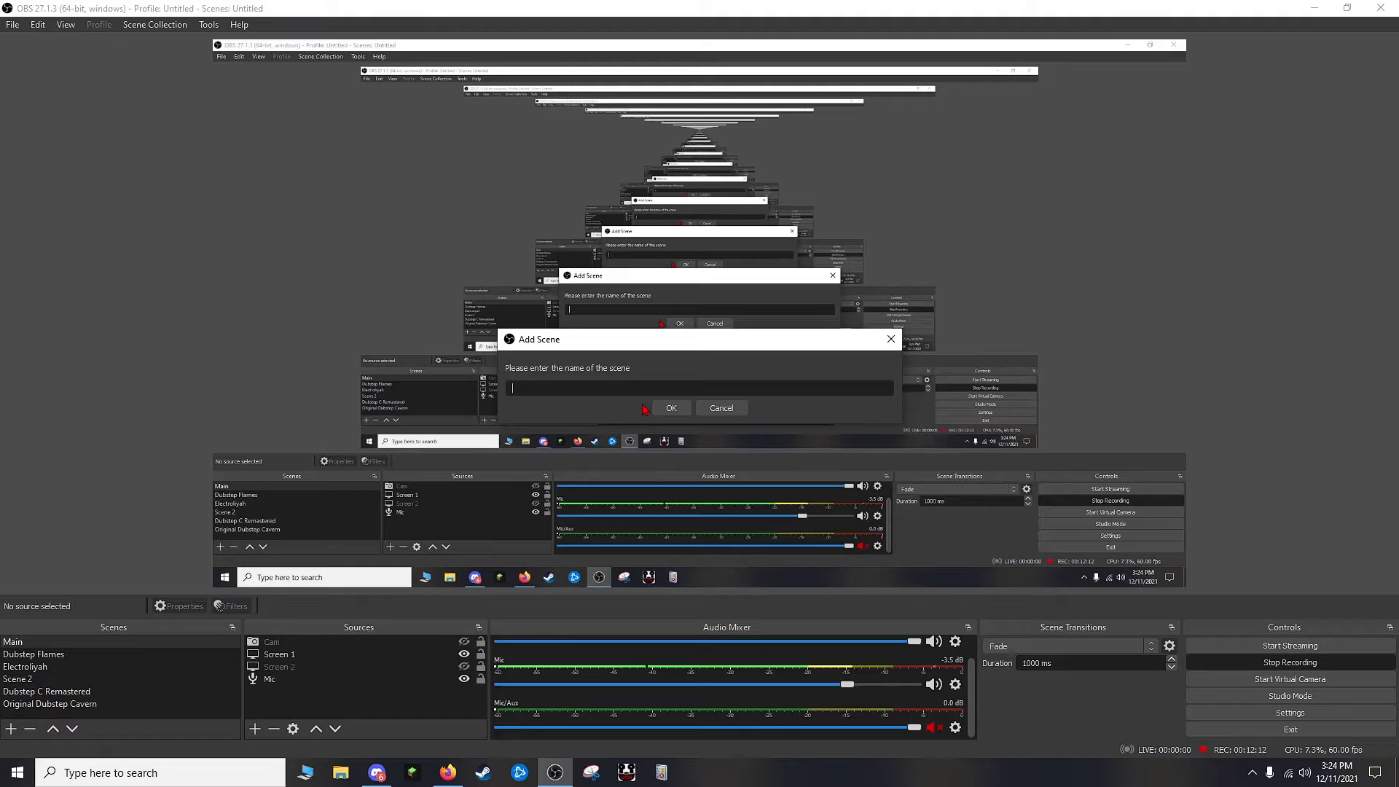
key("BackSpace")
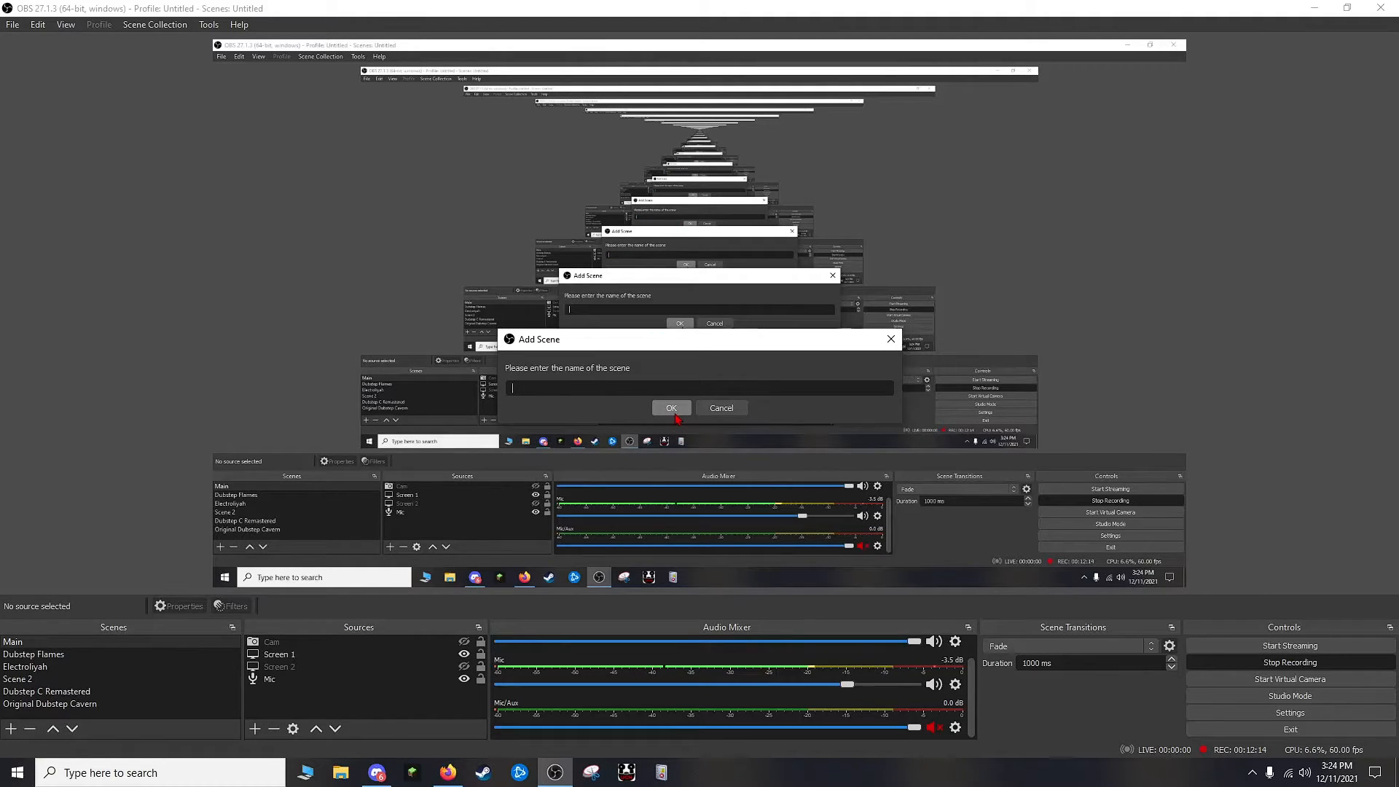